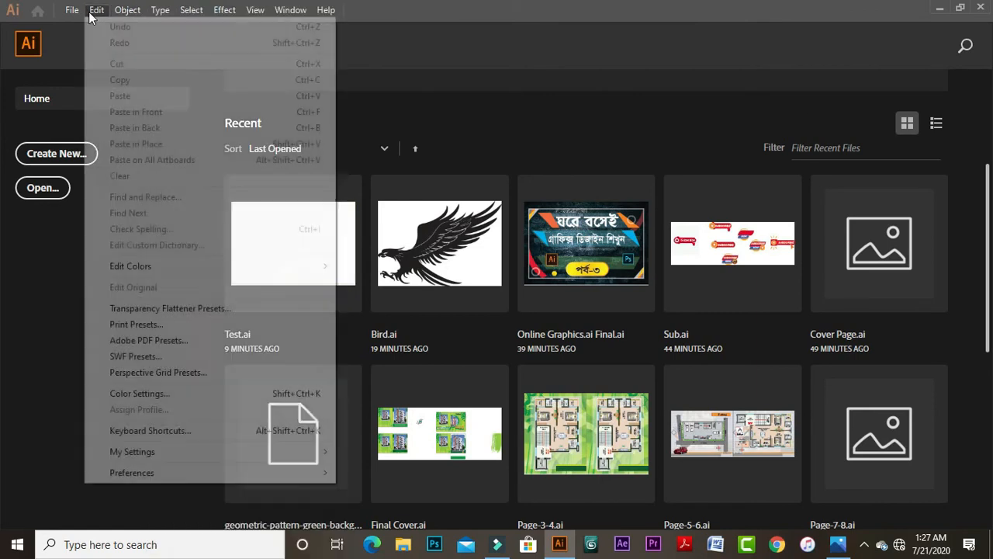
- Examine the recently opened Illustrator files, both in the recent files list and as thumbnails on the home screen
{"action": "mouse_move", "coordinate": [143, 78]}
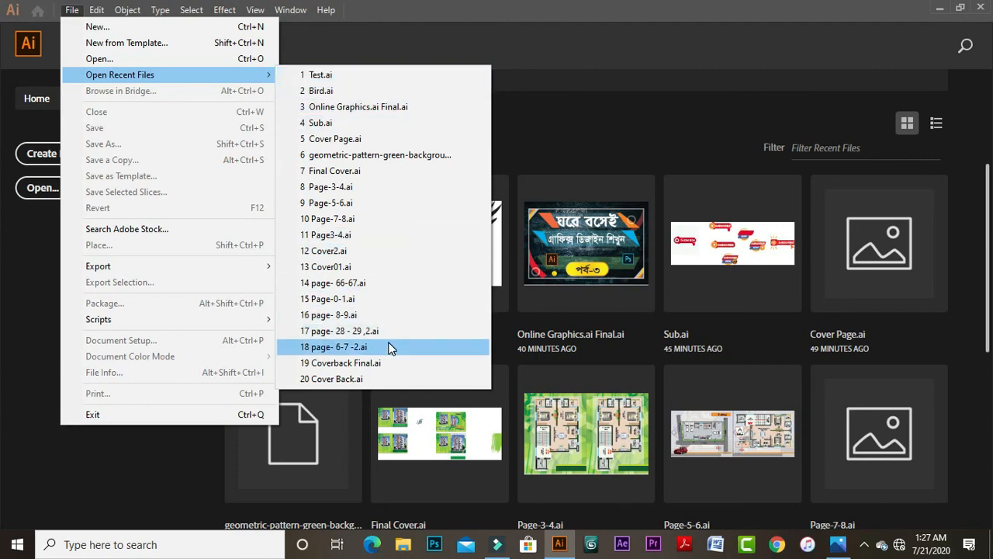
{"action": "left_click", "coordinate": [2, 104]}
{"action": "scroll", "coordinate": [654, 378], "scroll_direction": "down", "scroll_amount": 2}
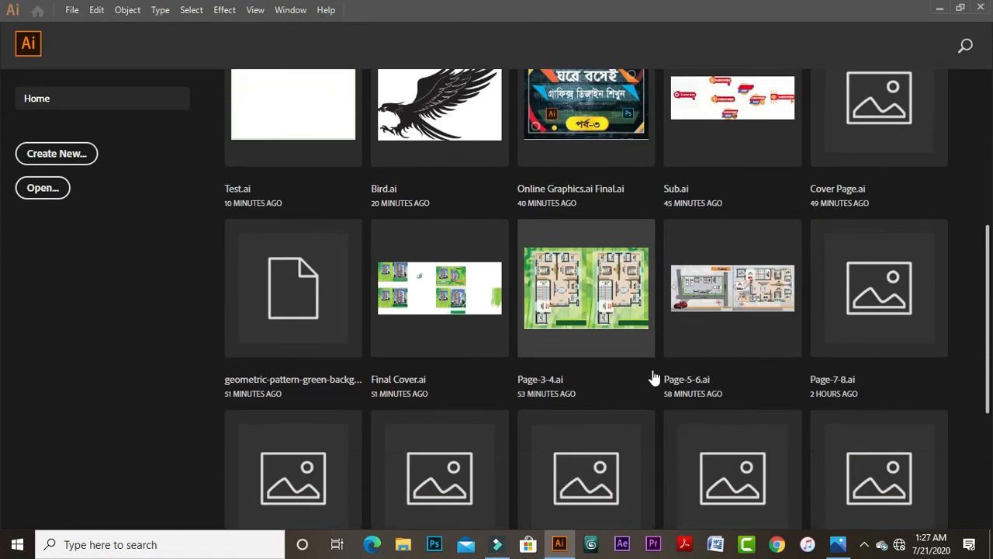
{"action": "scroll", "coordinate": [654, 378], "scroll_direction": "down", "scroll_amount": 3}
{"action": "scroll", "coordinate": [654, 377], "scroll_direction": "down", "scroll_amount": 1}
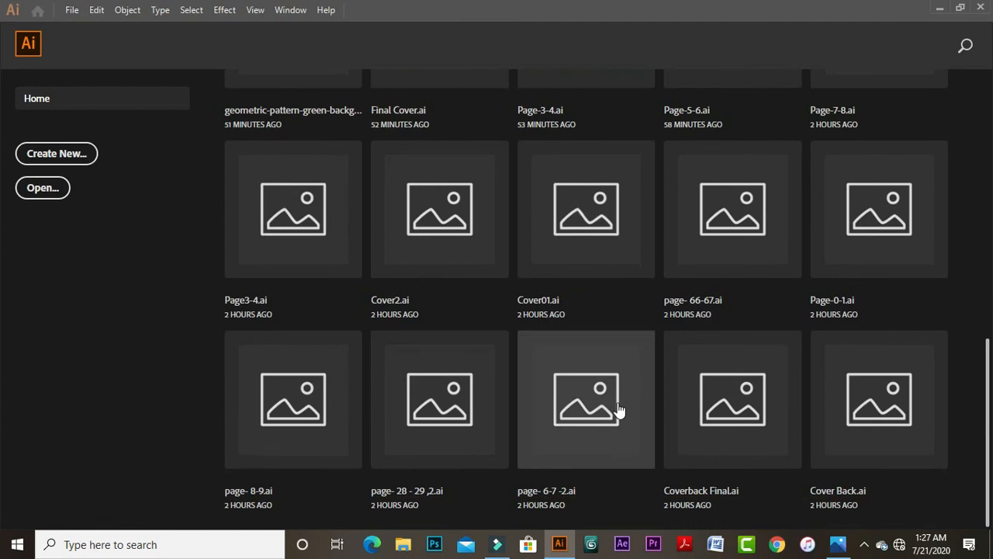
{"action": "scroll", "coordinate": [873, 439], "scroll_direction": "up", "scroll_amount": 3}
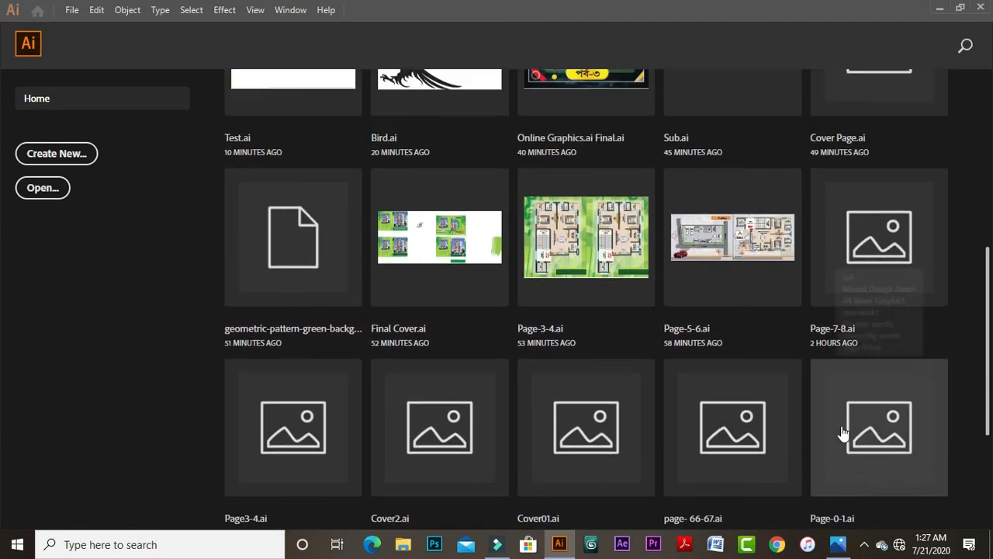
{"action": "scroll", "coordinate": [624, 349], "scroll_direction": "up", "scroll_amount": 3}
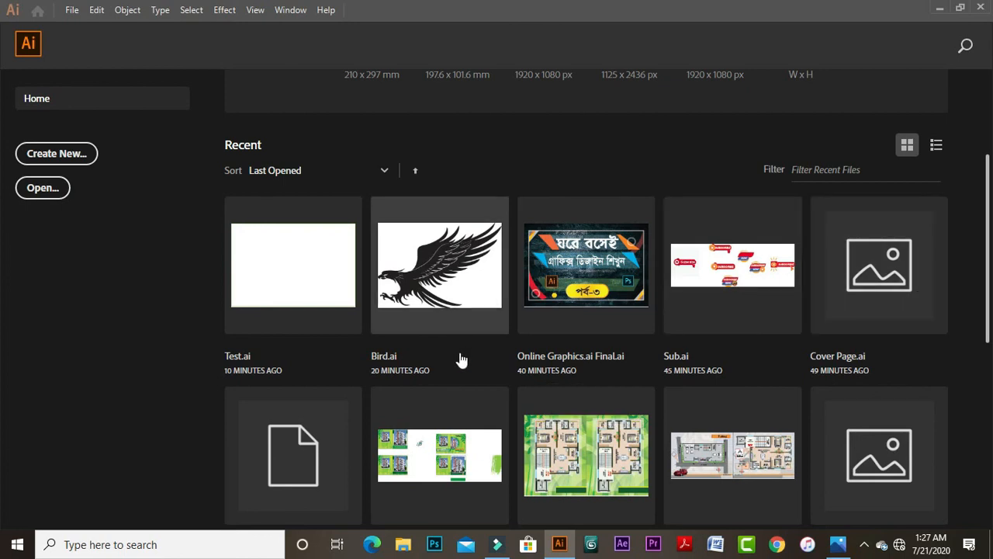
{"action": "scroll", "coordinate": [496, 380], "scroll_direction": "down", "scroll_amount": 3}
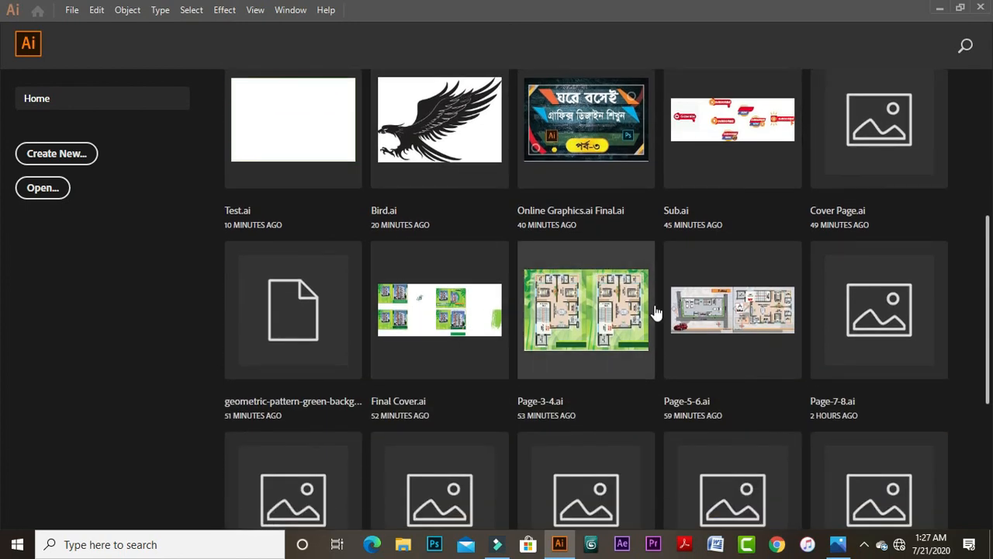
{"action": "scroll", "coordinate": [786, 276], "scroll_direction": "up", "scroll_amount": 2}
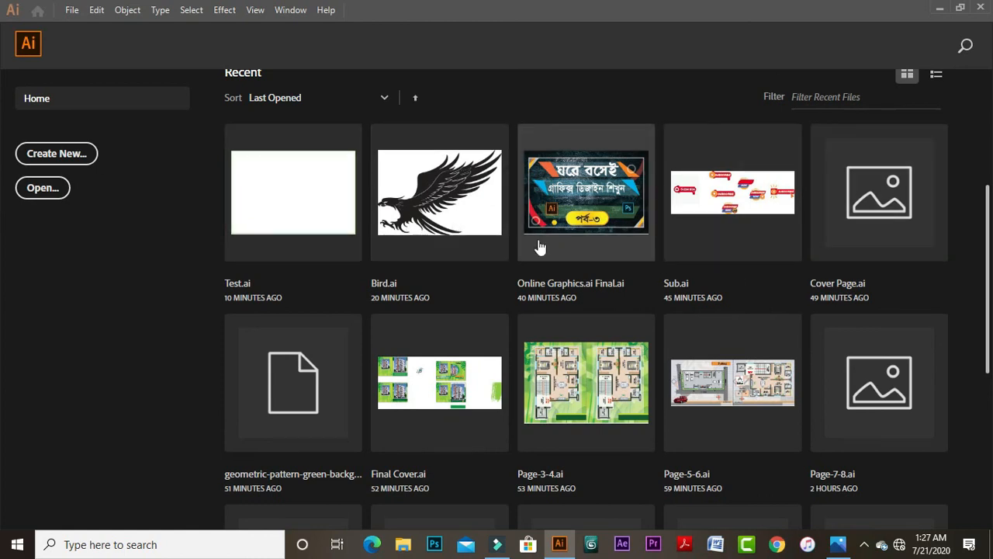
{"action": "scroll", "coordinate": [784, 425], "scroll_direction": "down", "scroll_amount": 1}
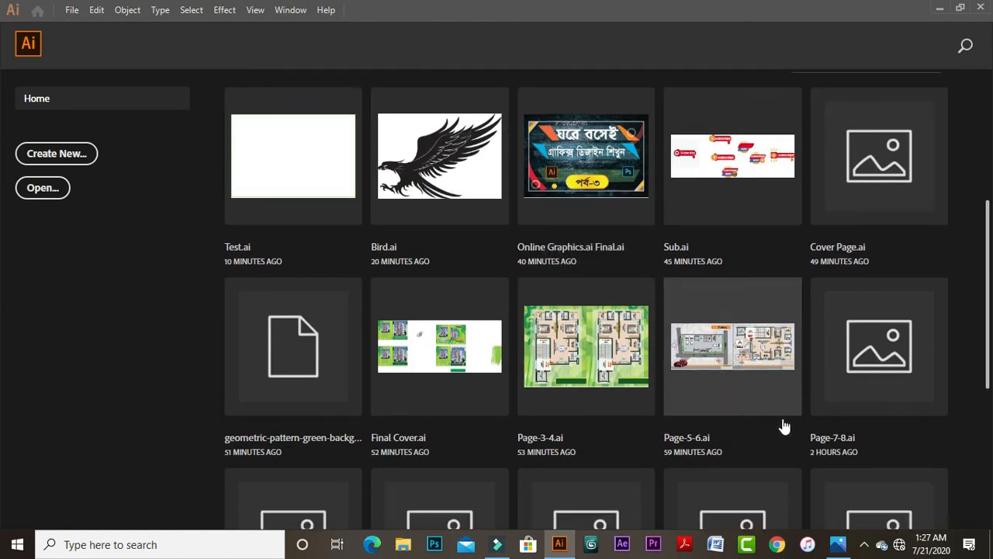
{"action": "scroll", "coordinate": [784, 426], "scroll_direction": "down", "scroll_amount": 3}
{"action": "scroll", "coordinate": [727, 406], "scroll_direction": "up", "scroll_amount": 2}
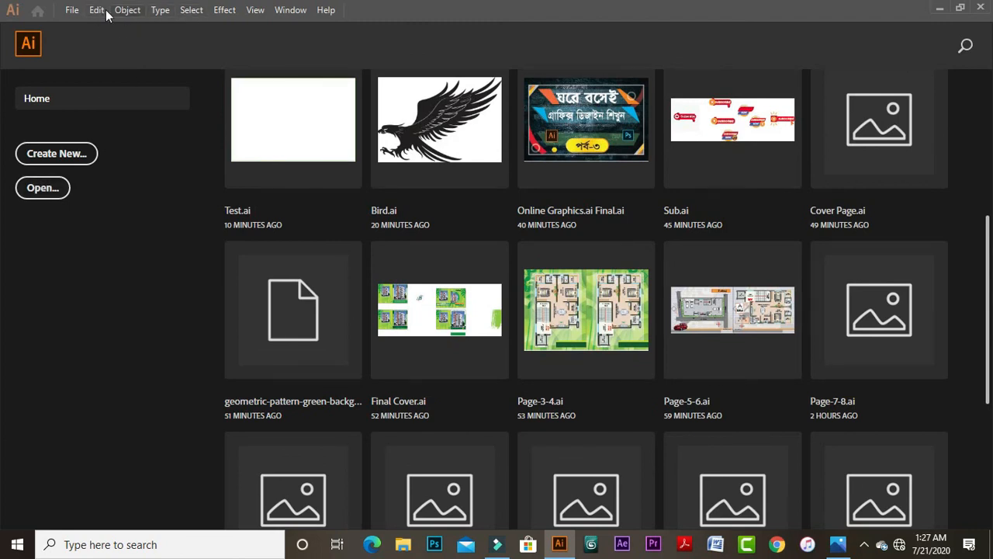
{"action": "left_click", "coordinate": [74, 10]}
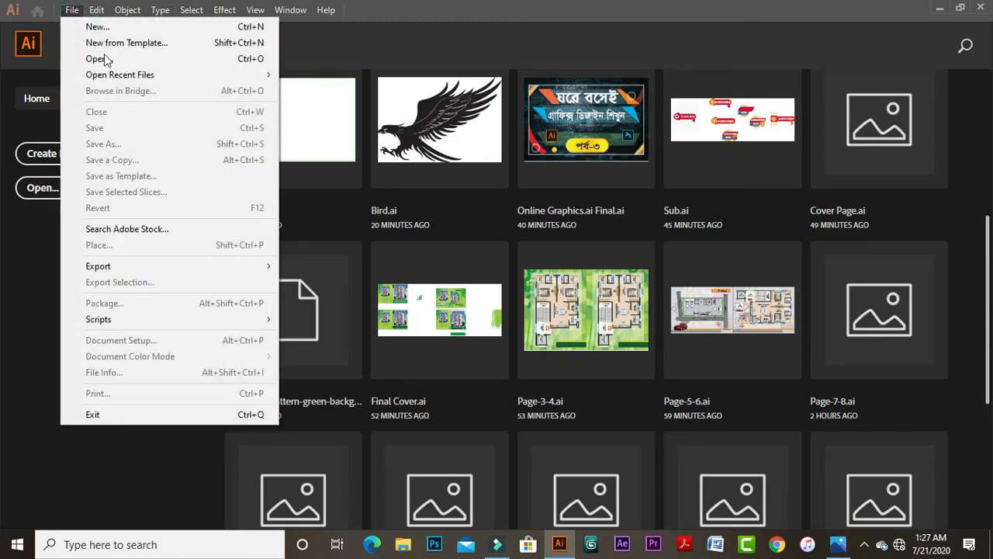
{"action": "left_click", "coordinate": [963, 253]}
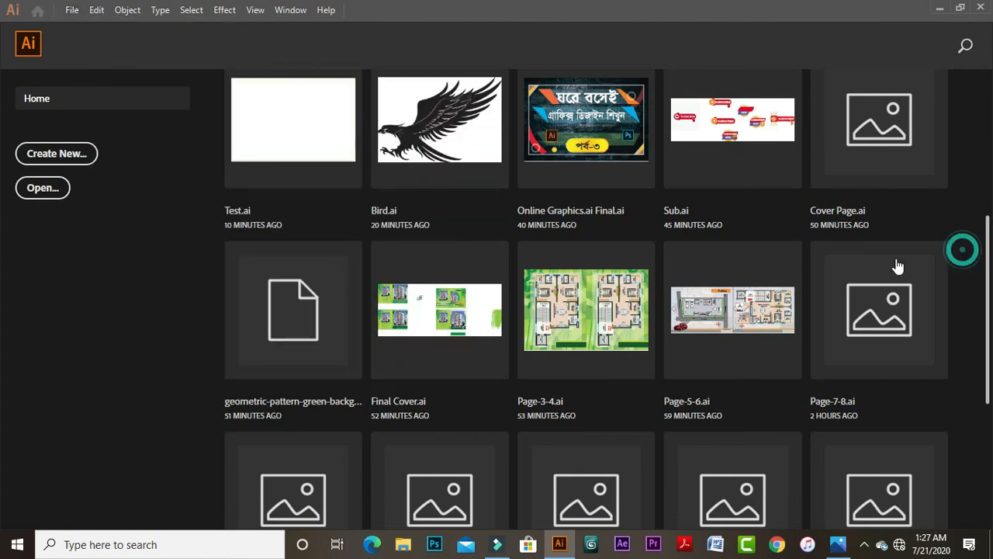
{"action": "scroll", "coordinate": [567, 344], "scroll_direction": "down", "scroll_amount": 3}
{"action": "scroll", "coordinate": [587, 371], "scroll_direction": "down", "scroll_amount": 1}
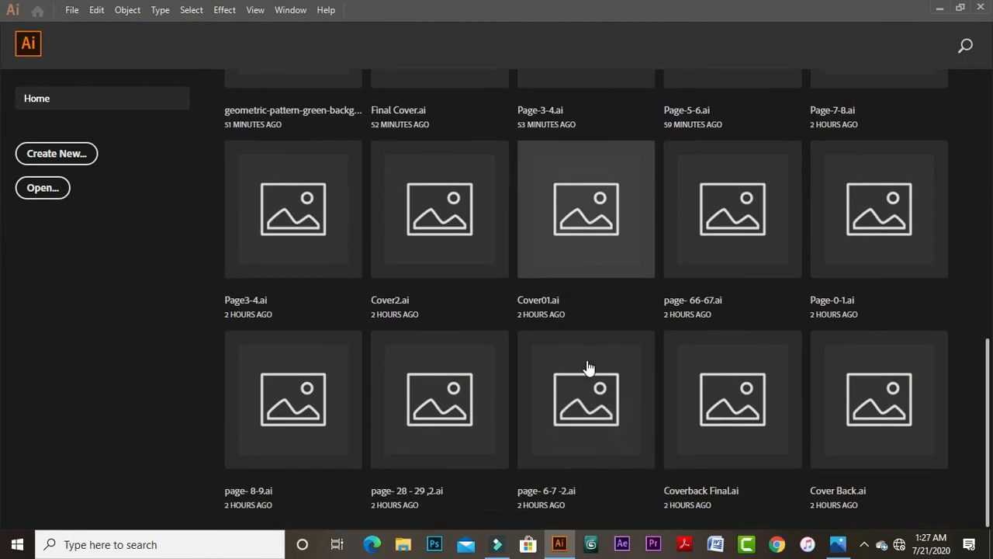
{"action": "scroll", "coordinate": [587, 364], "scroll_direction": "up", "scroll_amount": 5}
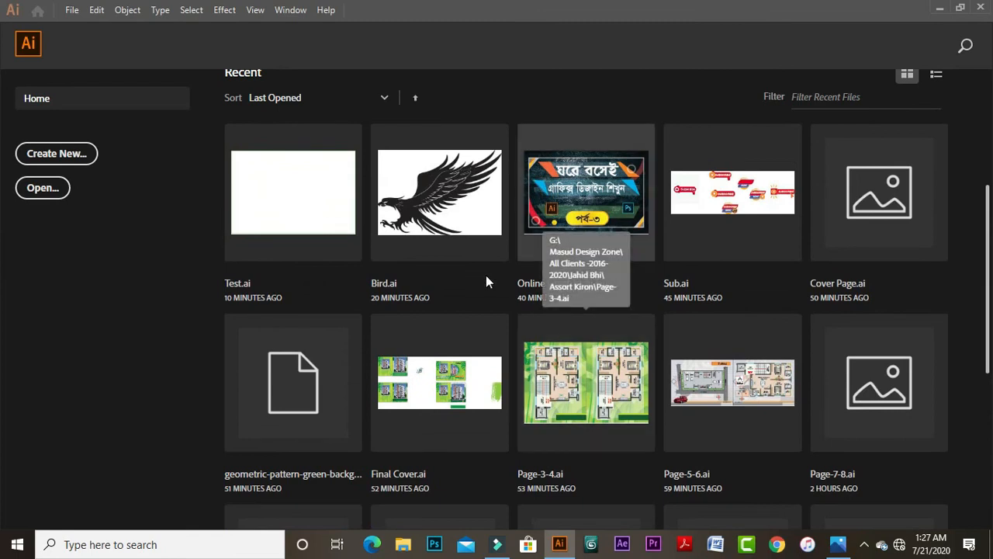
- Open the recent file Test.ai and bring its artboard fully into view
{"action": "left_click", "coordinate": [316, 215]}
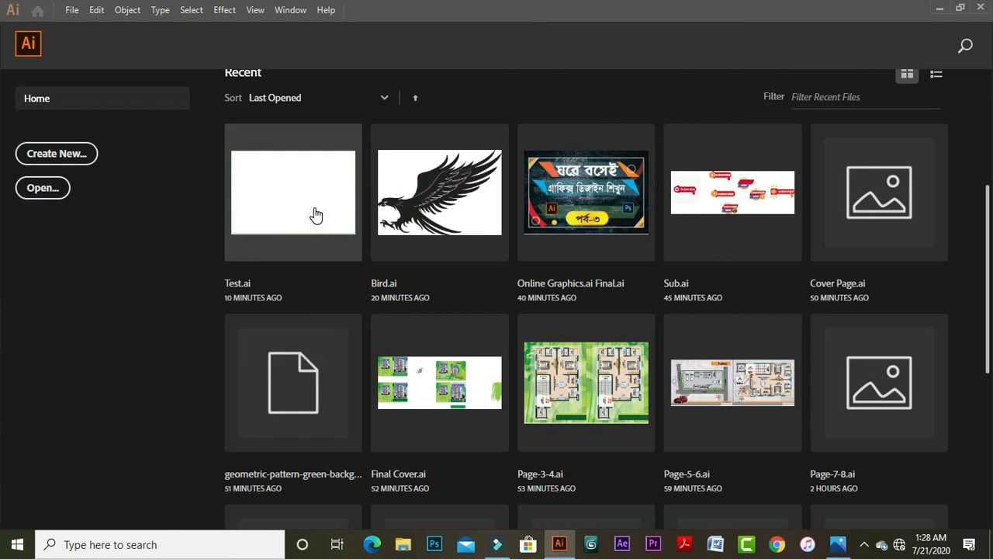
{"action": "left_click", "coordinate": [316, 215]}
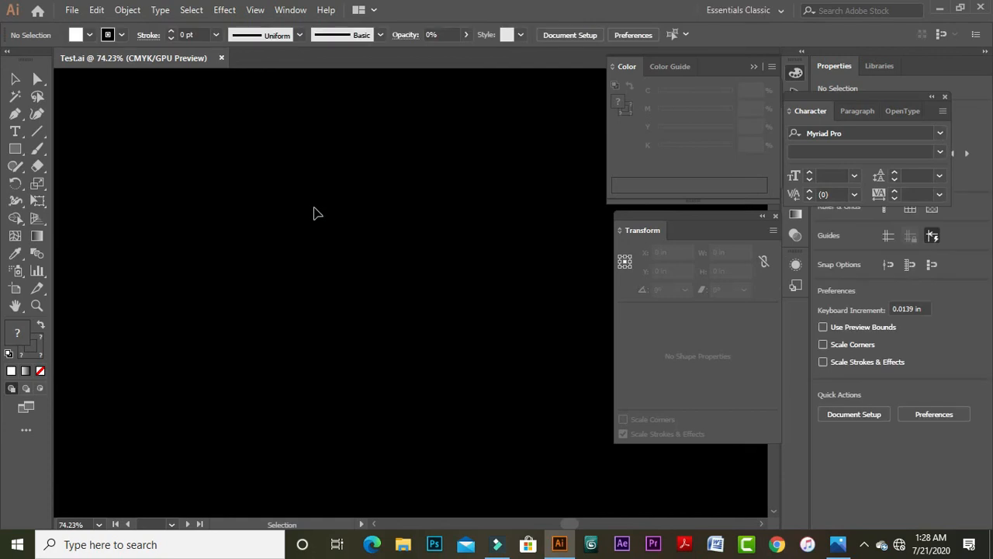
{"action": "left_click_drag", "start_coordinate": [525, 181], "coordinate": [543, 168]}
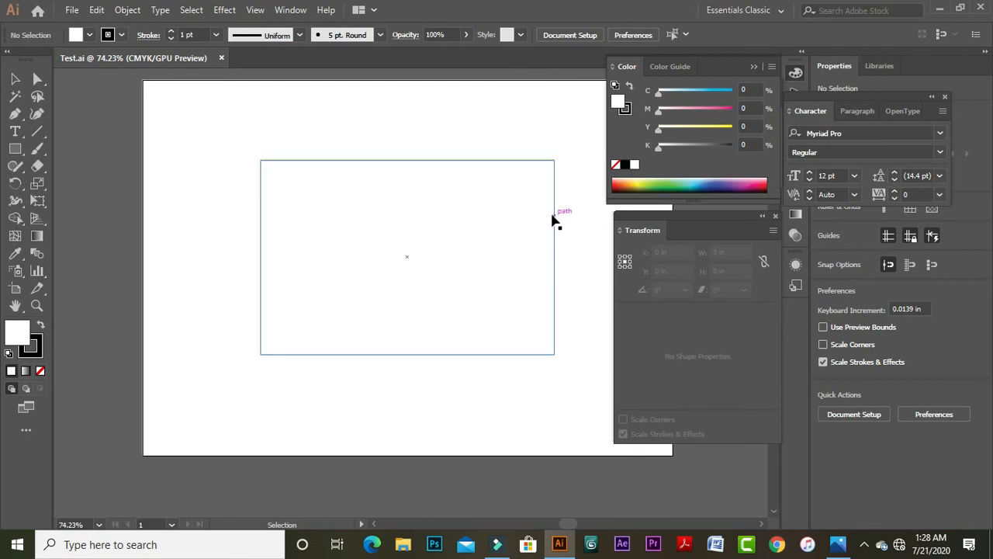
{"action": "left_click", "coordinate": [563, 280]}
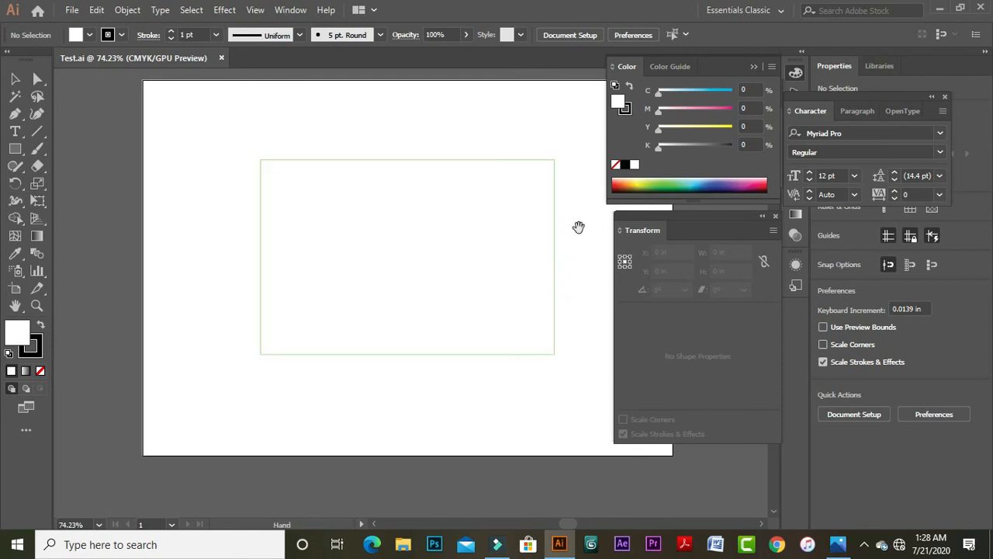
{"action": "left_click_drag", "start_coordinate": [577, 226], "coordinate": [495, 243]}
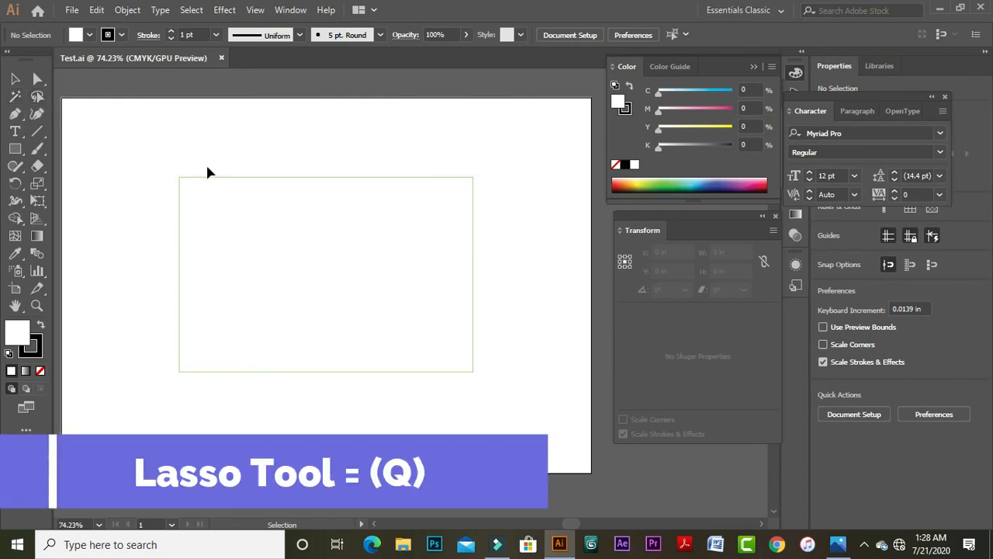
{"action": "left_click", "coordinate": [362, 126]}
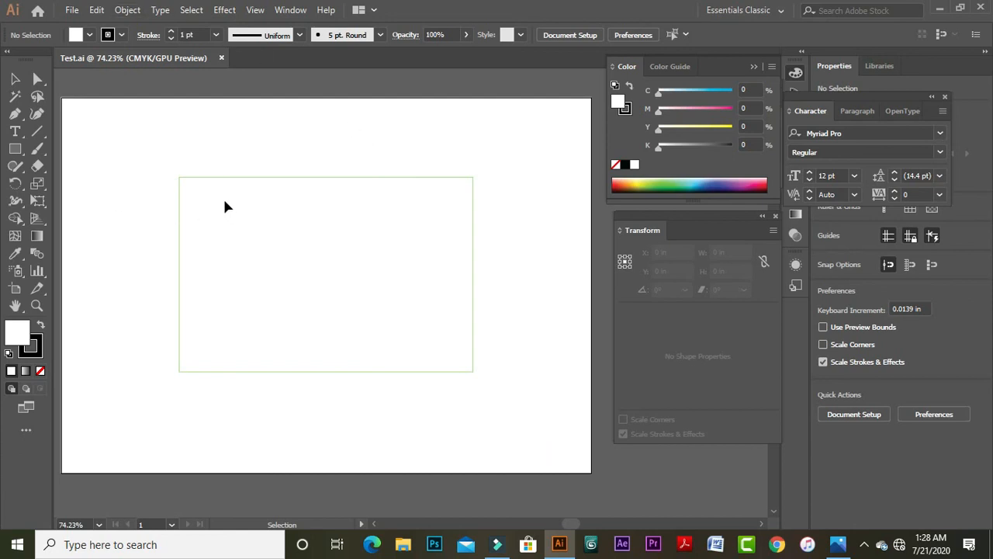
- Activate the Magic Wand tool, switch to the Lasso tool, and return to the Magic Wand tool
{"action": "key", "text": "y"}
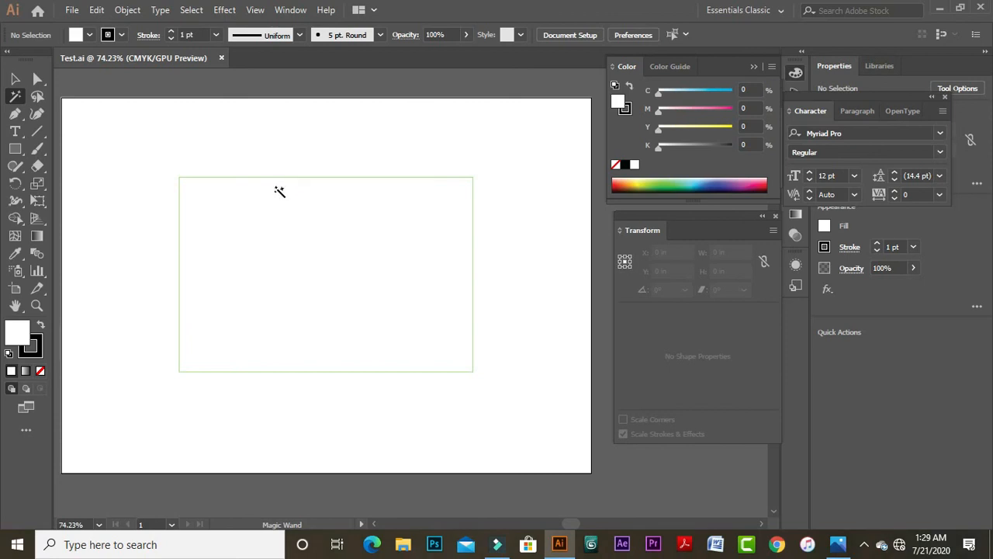
{"action": "key", "text": "q"}
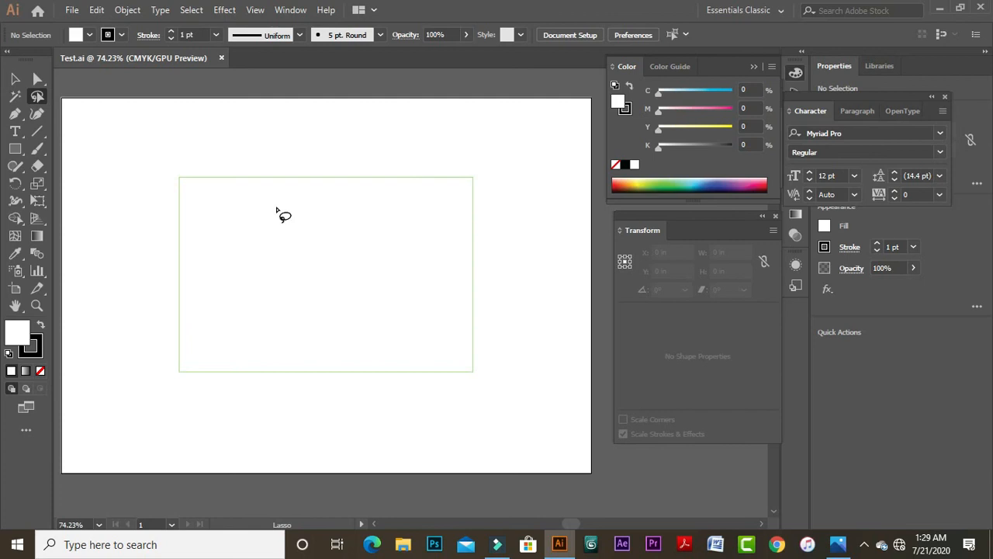
{"action": "key", "text": "y"}
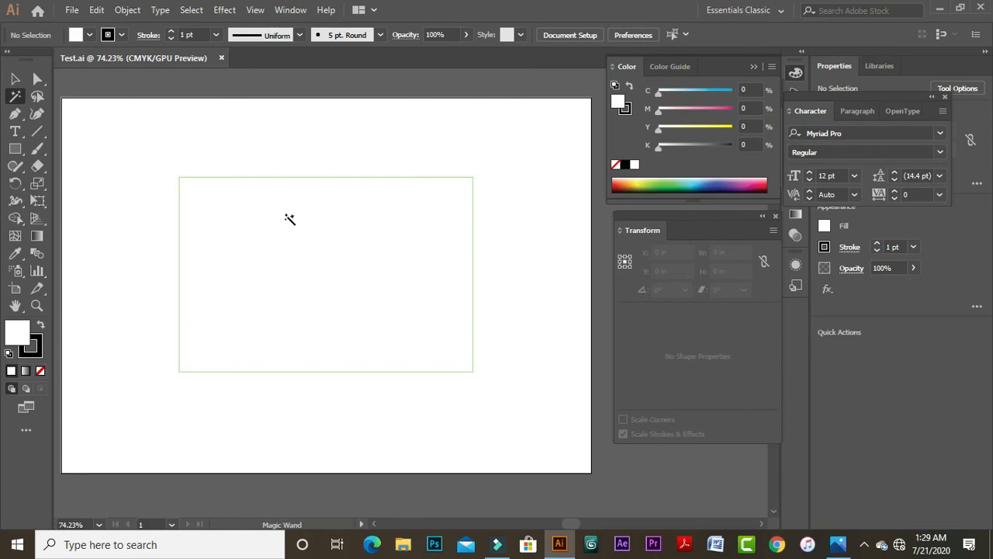
- Delete the large green-outlined rectangle in the middle of the artboard
{"action": "key", "text": "v"}
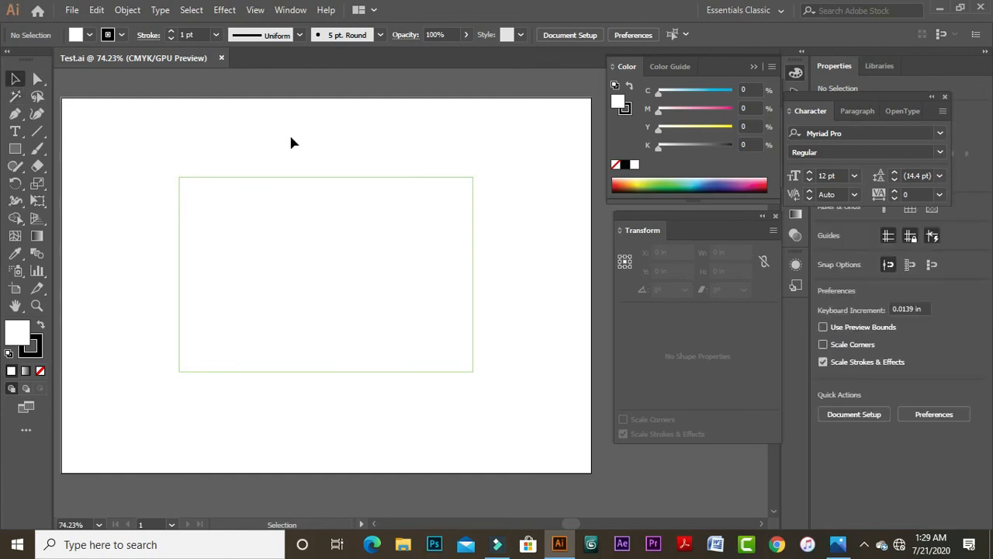
{"action": "left_click_drag", "start_coordinate": [231, 156], "coordinate": [426, 307]}
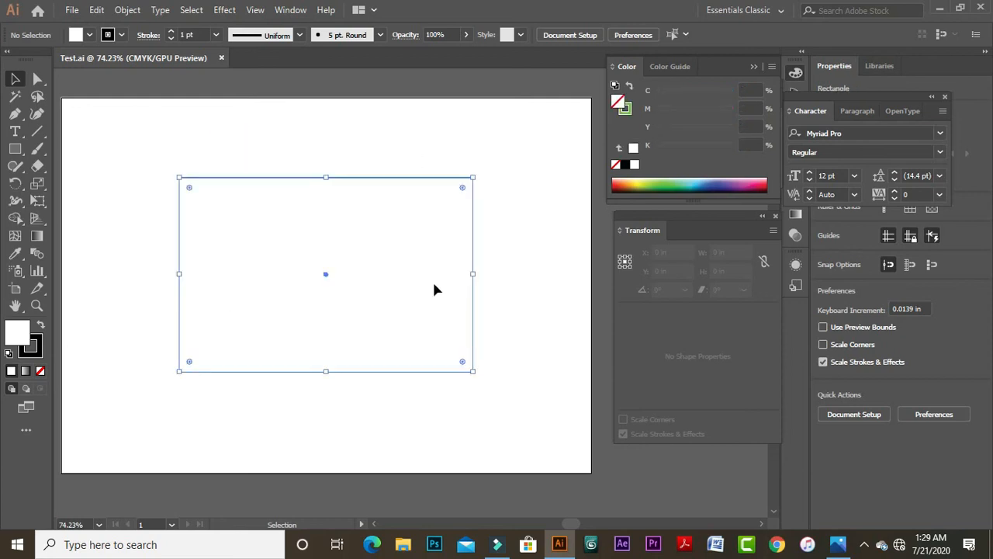
{"action": "key", "text": "Delete"}
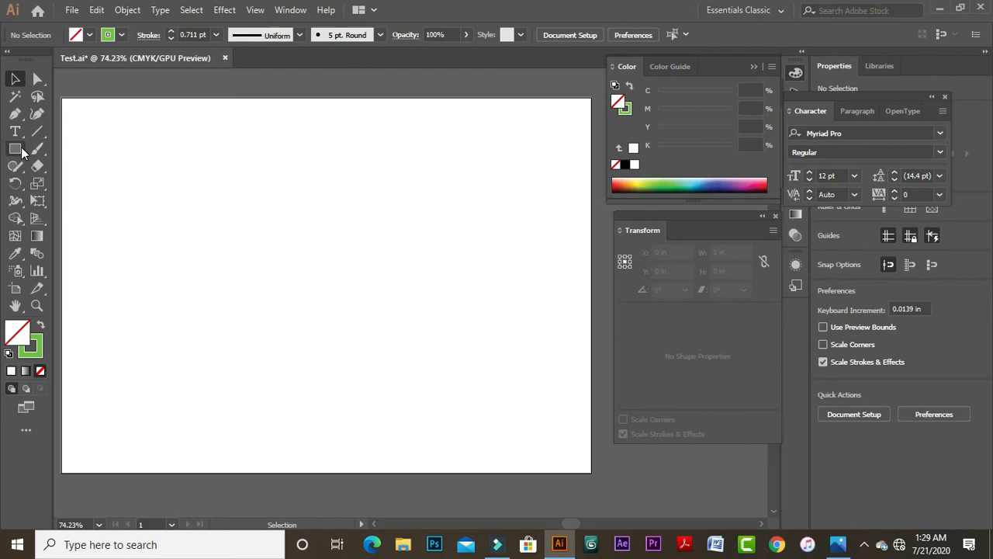
- Draw a square about 0.97 in wide near the artboard's upper-left corner and copy it about 1.34 in to its right
{"action": "left_click", "coordinate": [16, 148]}
{"action": "mouse_move", "coordinate": [137, 160]}
{"action": "left_mouse_down"}
{"action": "mouse_move", "coordinate": [219, 180]}
{"action": "mouse_move", "coordinate": [205, 180]}
{"action": "mouse_move", "coordinate": [218, 202]}
{"action": "left_mouse_up"}
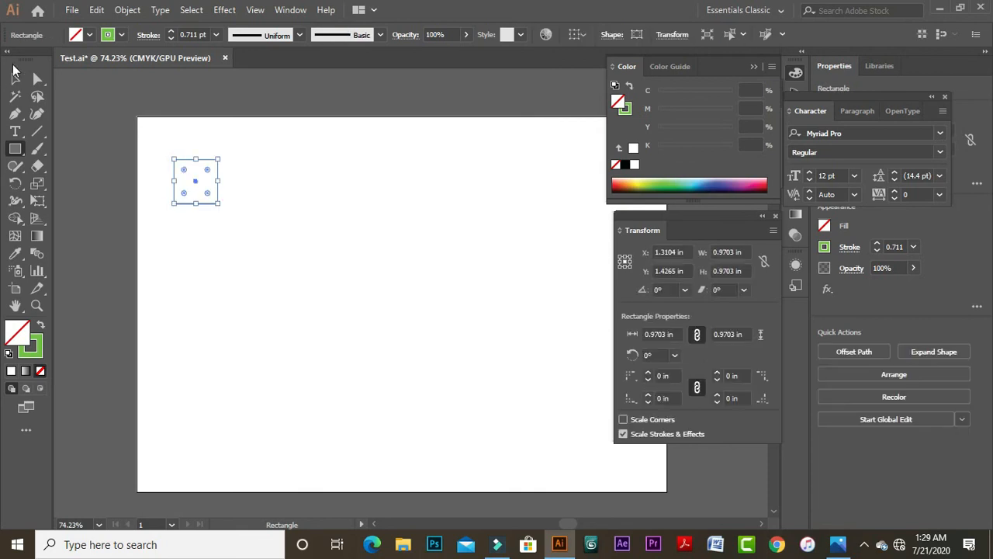
{"action": "left_click", "coordinate": [19, 77]}
{"action": "left_click", "coordinate": [344, 182]}
{"action": "left_click_drag", "start_coordinate": [375, 183], "coordinate": [255, 198]}
{"action": "left_click_drag", "start_coordinate": [121, 194], "coordinate": [190, 204]}
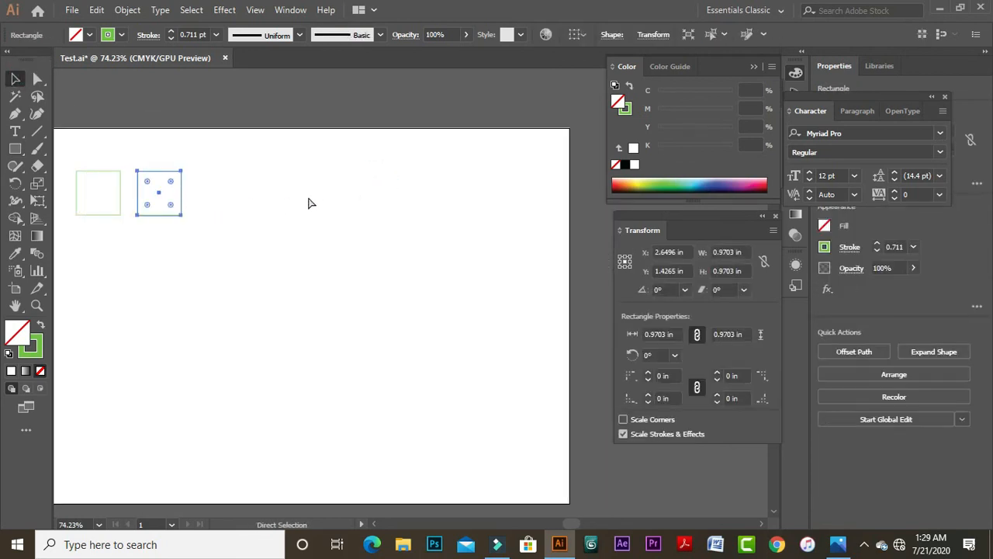
- Repeat the square's copy transformation six times to complete a row of eight evenly spaced squares
{"action": "key", "text": "ctrl+d"}
{"action": "key", "text": "ctrl+d"}
{"action": "key", "text": "ctrl+d"}
{"action": "key", "text": "ctrl+d"}
{"action": "key", "text": "ctrl+d"}
{"action": "key", "text": "ctrl+d"}
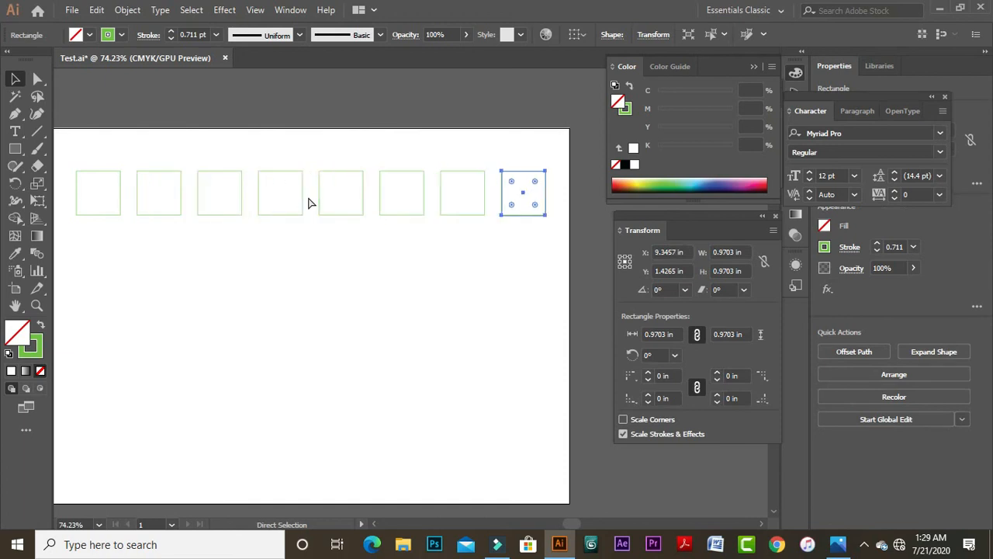
- Copy the whole row of squares about 1.34 in downward and repeat the copy three times to make five rows
{"action": "left_click", "coordinate": [364, 232]}
{"action": "left_click_drag", "start_coordinate": [339, 259], "coordinate": [388, 255]}
{"action": "left_click_drag", "start_coordinate": [114, 135], "coordinate": [627, 339]}
{"action": "left_click_drag", "start_coordinate": [391, 308], "coordinate": [349, 299]}
{"action": "left_click_drag", "start_coordinate": [295, 181], "coordinate": [295, 242]}
{"action": "key", "text": "ctrl+d"}
{"action": "key", "text": "ctrl+d"}
{"action": "key", "text": "ctrl+d"}
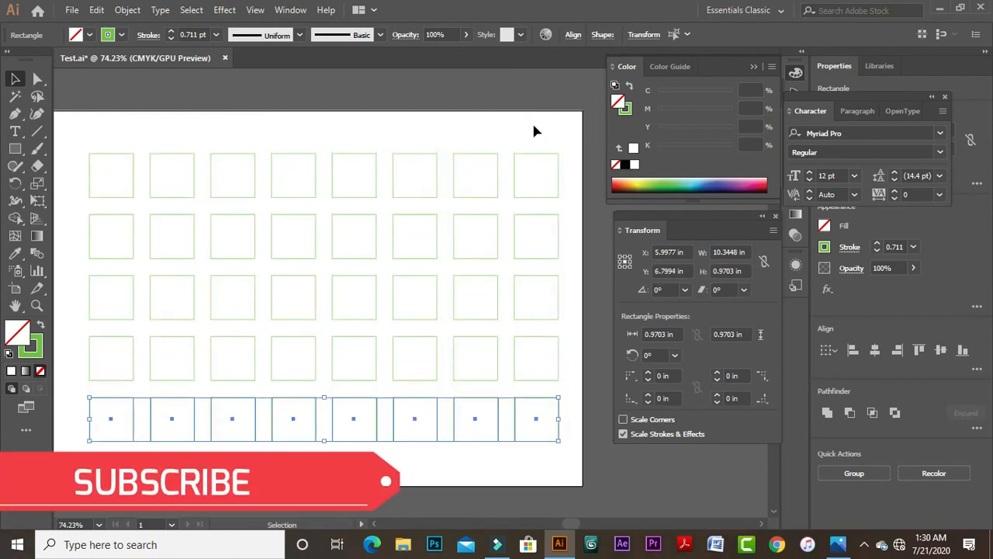
- Fill the first square of the top row with light green (C 56.47, M 0, Y 100, K 0)
{"action": "left_click", "coordinate": [437, 168]}
{"action": "left_click_drag", "start_coordinate": [134, 118], "coordinate": [152, 155]}
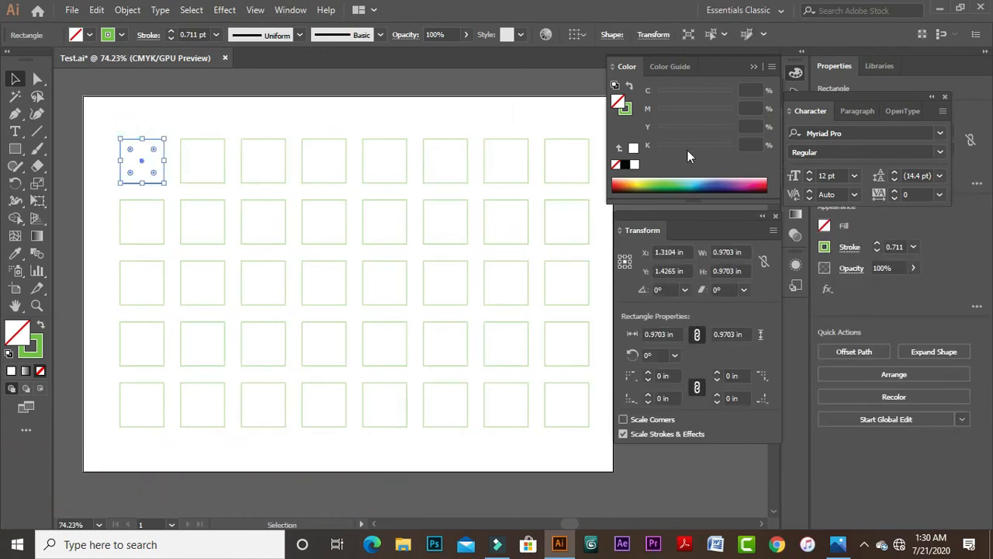
{"action": "left_click", "coordinate": [659, 181]}
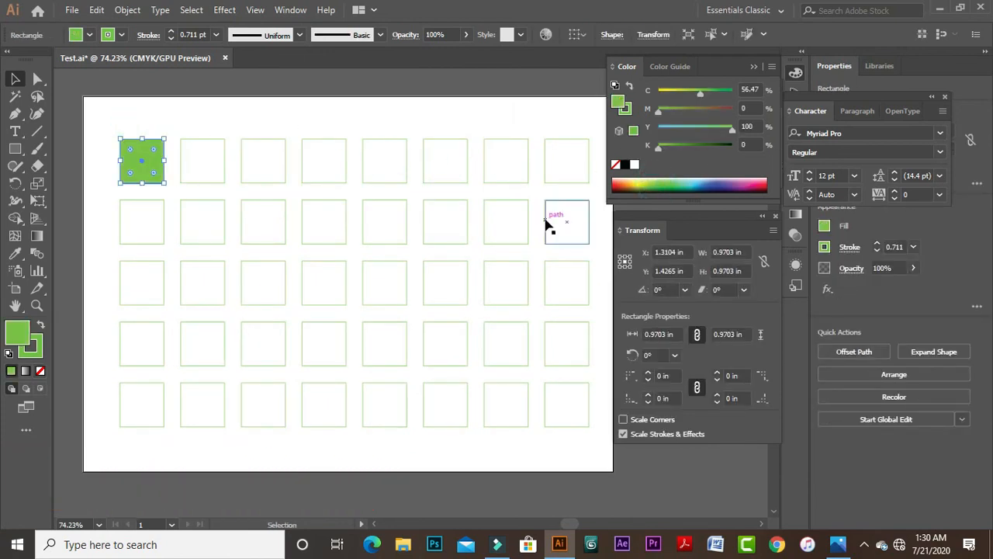
- Apply the first square's light green fill to the last squares of the third and fourth rows with the Eyedropper
{"action": "left_click_drag", "start_coordinate": [598, 278], "coordinate": [572, 348]}
{"action": "left_click", "coordinate": [17, 256]}
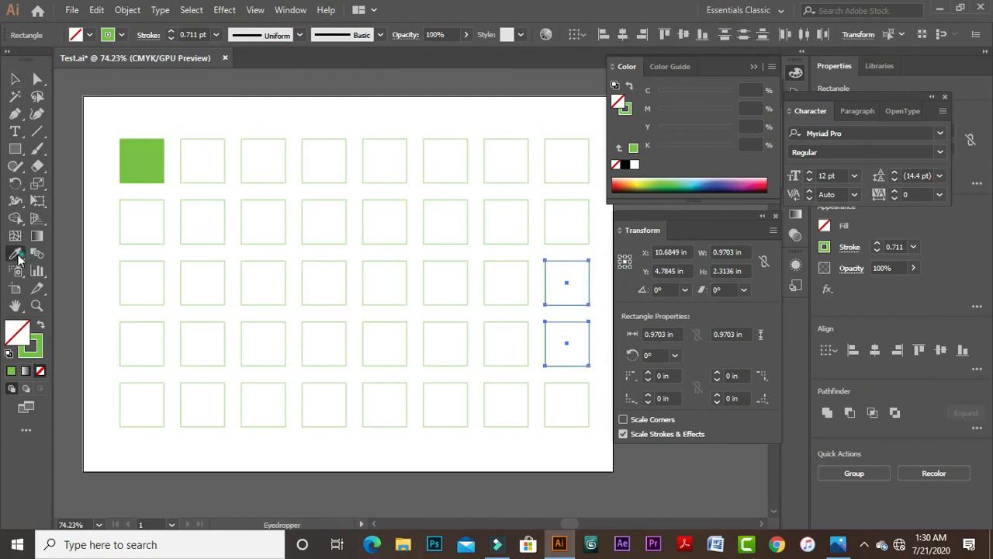
{"action": "left_click", "coordinate": [128, 155]}
- Fill the second and third squares of the top row with dark green (C 83.92, M 20, Y 100, K 7.84)
{"action": "left_click", "coordinate": [17, 77]}
{"action": "left_click_drag", "start_coordinate": [209, 117], "coordinate": [286, 169]}
{"action": "left_click", "coordinate": [658, 184]}
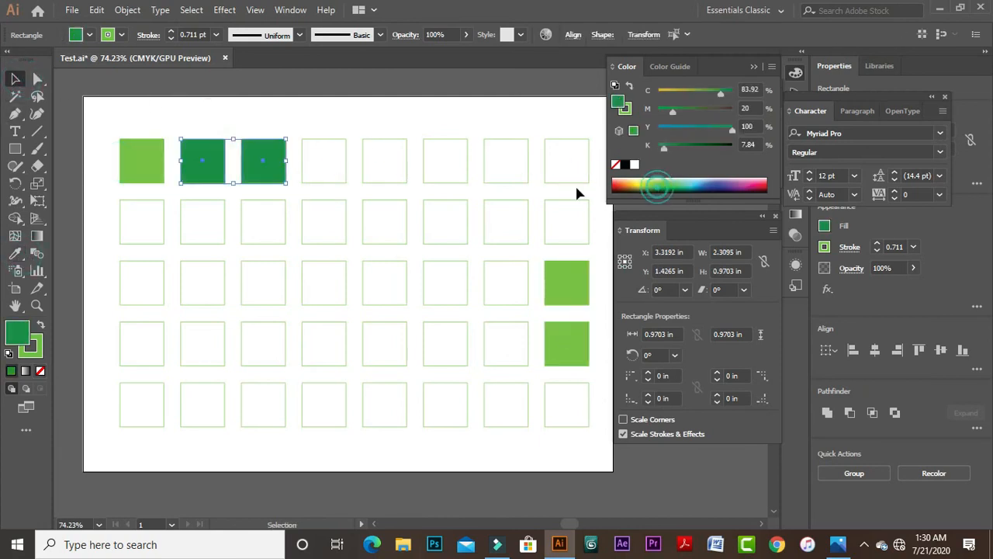
- Apply the top row's dark green fill to the first two squares of the fourth row with the Eyedropper
{"action": "left_click_drag", "start_coordinate": [211, 350], "coordinate": [211, 350]}
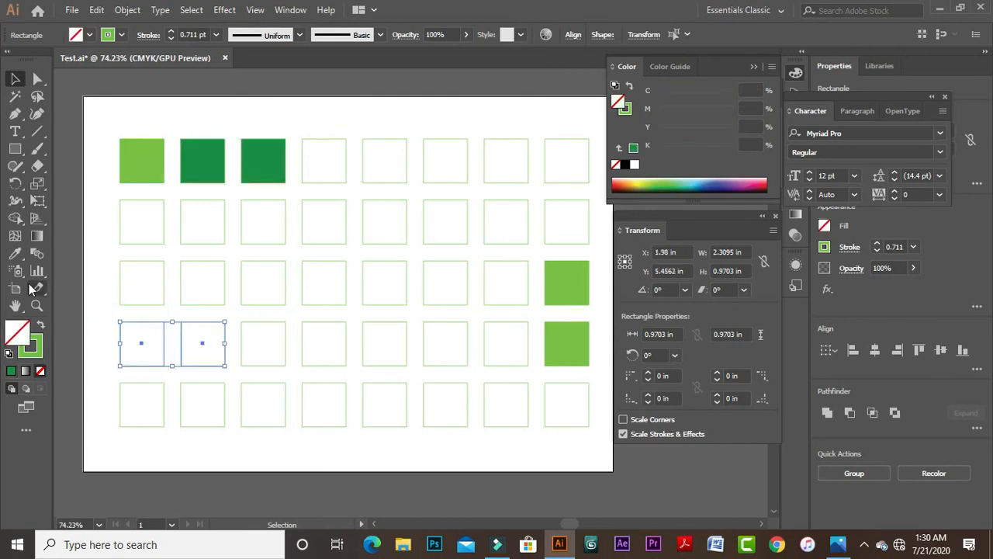
{"action": "left_click", "coordinate": [14, 253]}
{"action": "left_click", "coordinate": [263, 159]}
{"action": "left_click", "coordinate": [15, 79]}
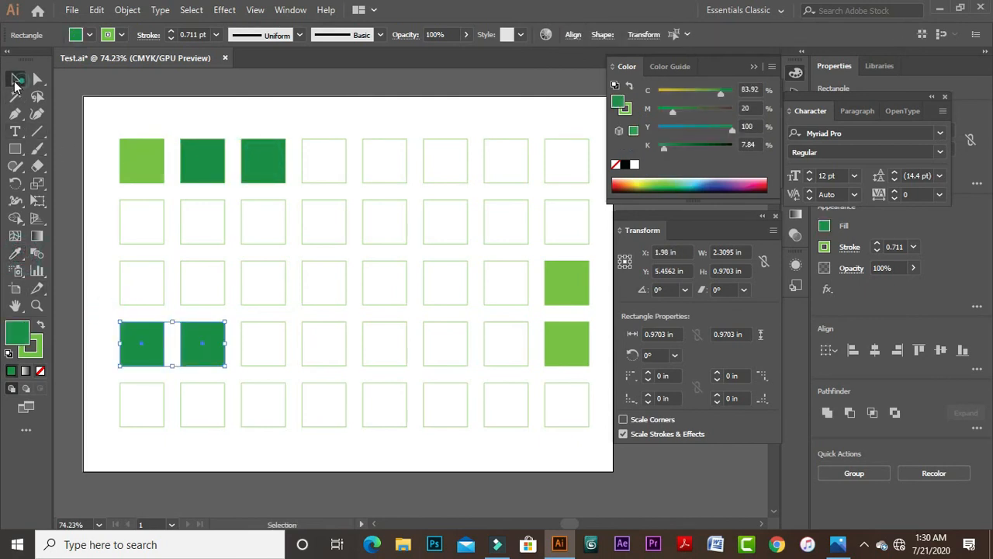
- Fill the first three squares of the sixth column with medium green (C 70.98, M 0, Y 89.8, K 0)
{"action": "left_click_drag", "start_coordinate": [446, 157], "coordinate": [474, 289]}
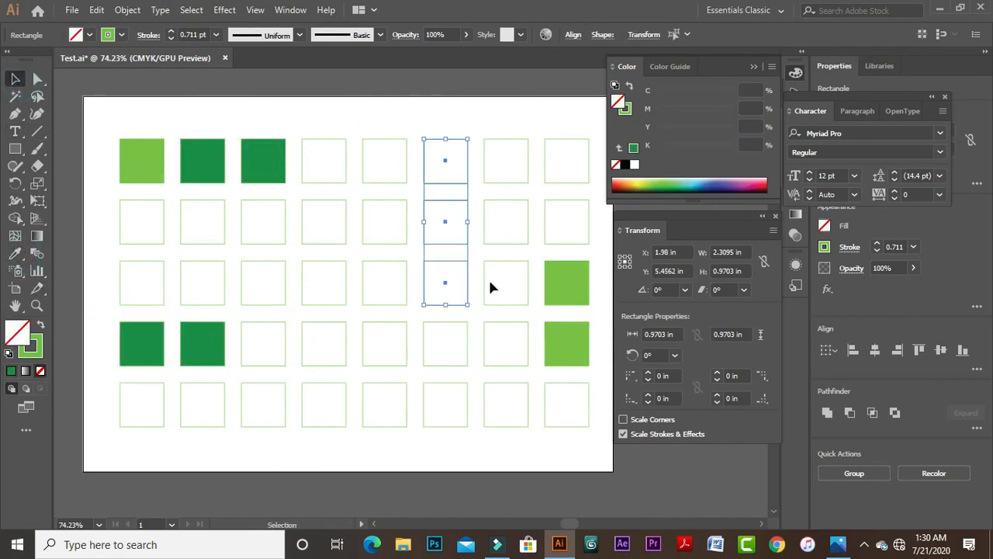
{"action": "left_click", "coordinate": [665, 184]}
{"action": "left_click", "coordinate": [445, 118]}
- Fill all five squares of the fifth column with pinkish red (C 0, M 99.22, Y 58.82, K 0)
{"action": "left_click_drag", "start_coordinate": [359, 116], "coordinate": [396, 427]}
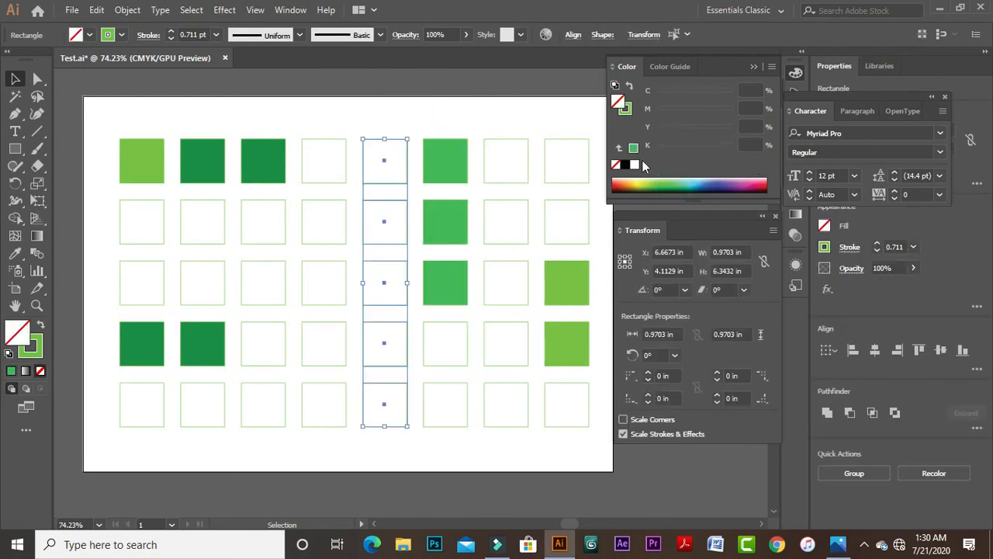
{"action": "left_click", "coordinate": [759, 181]}
{"action": "left_click", "coordinate": [460, 104]}
- Fill all five squares of the seventh column with dark red (C 23.92, M 100, Y 97.65, K 20)
{"action": "left_click_drag", "start_coordinate": [499, 117], "coordinate": [515, 442]}
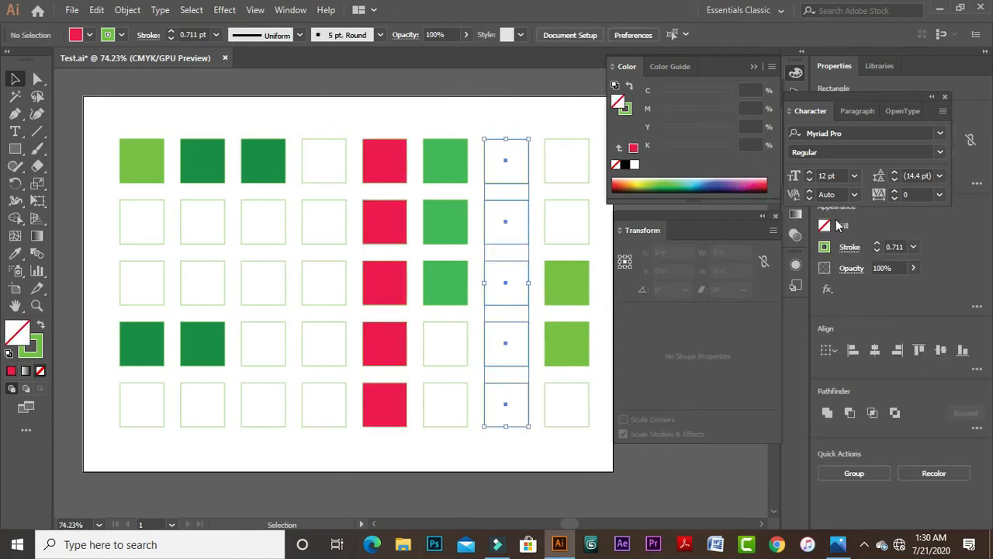
{"action": "left_click", "coordinate": [759, 185]}
{"action": "left_click", "coordinate": [538, 104]}
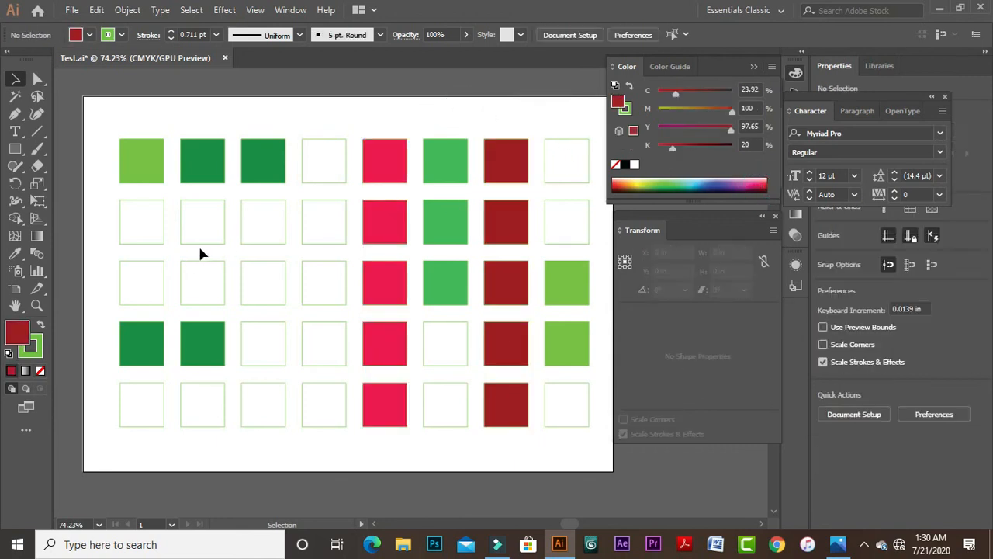
- Apply the seventh column's dark red fill to the first square of the second row with the Eyedropper
{"action": "left_click", "coordinate": [120, 210]}
{"action": "left_click", "coordinate": [15, 252]}
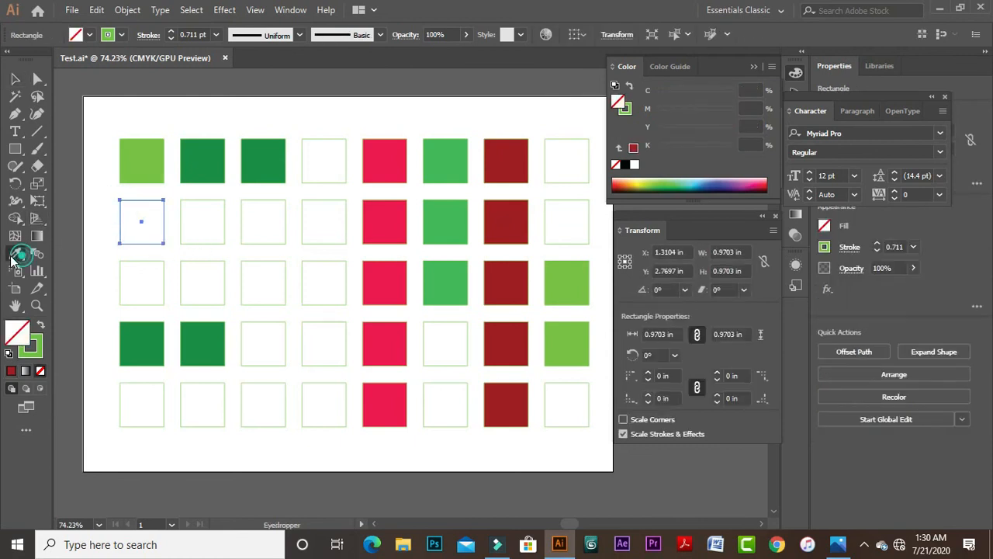
{"action": "left_click", "coordinate": [517, 206]}
{"action": "key", "text": "v"}
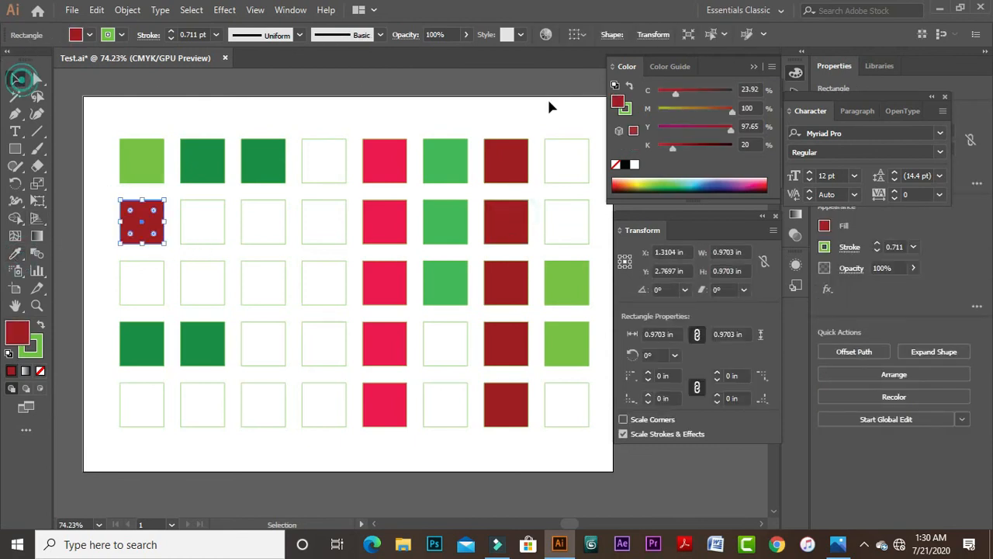
- Apply the fifth column's pinkish red fill to the third square of the third row with the Eyedropper
{"action": "left_click", "coordinate": [278, 285]}
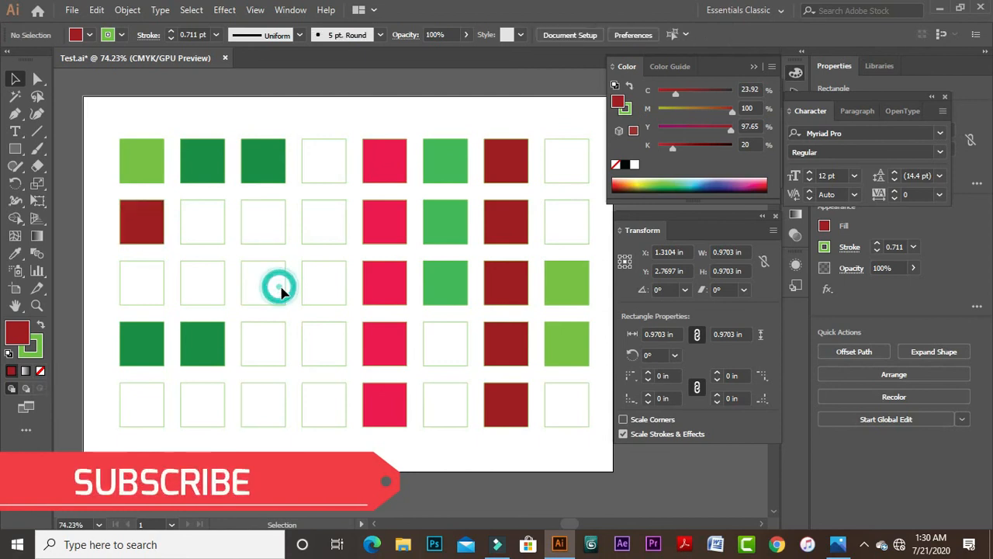
{"action": "left_click", "coordinate": [286, 288]}
{"action": "left_click", "coordinate": [14, 255]}
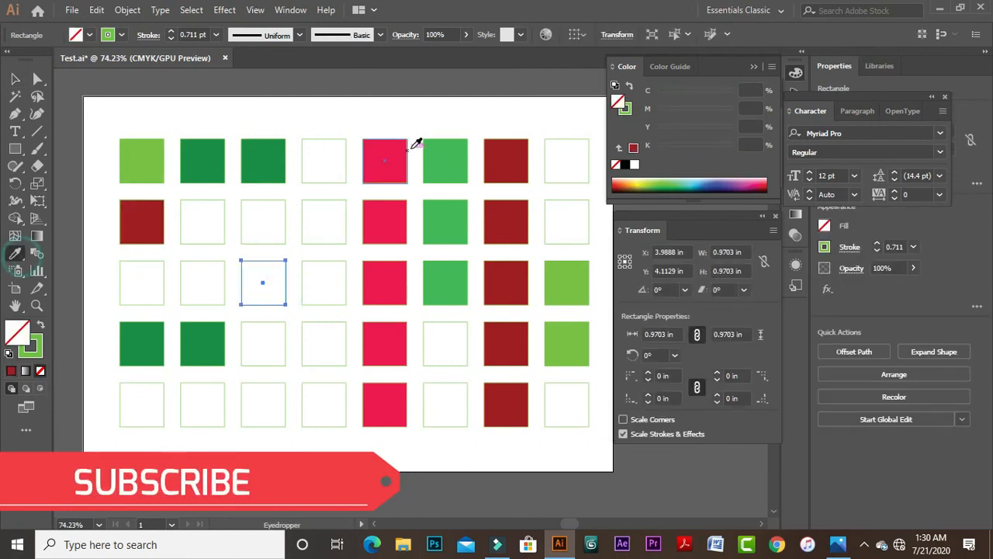
{"action": "left_click", "coordinate": [388, 155]}
{"action": "left_click", "coordinate": [16, 79]}
{"action": "left_click", "coordinate": [237, 457]}
- Fill all five squares of the fourth column with brown (C 33.33, M 82.75, Y 100, K 43.14)
{"action": "left_click_drag", "start_coordinate": [308, 462], "coordinate": [322, 166]}
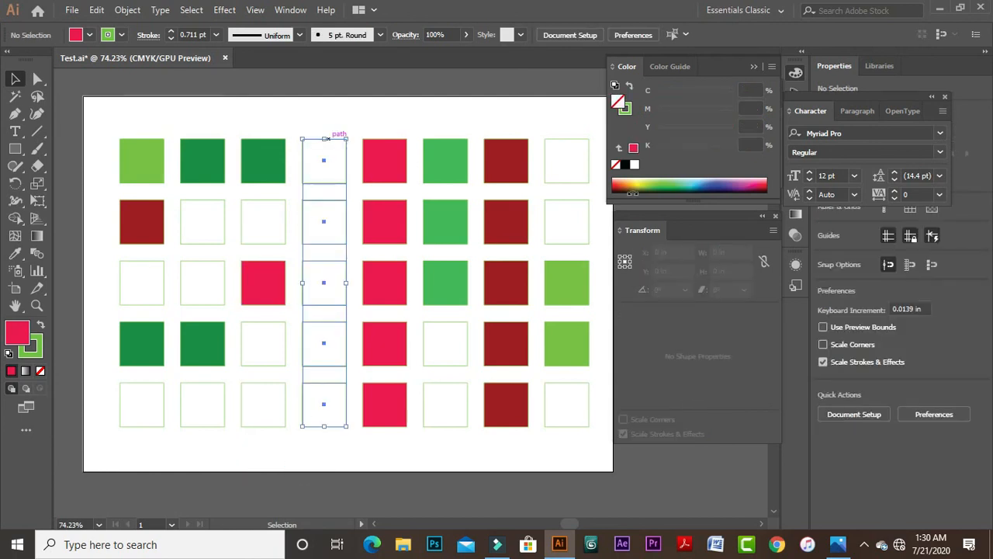
{"action": "left_click", "coordinate": [641, 186]}
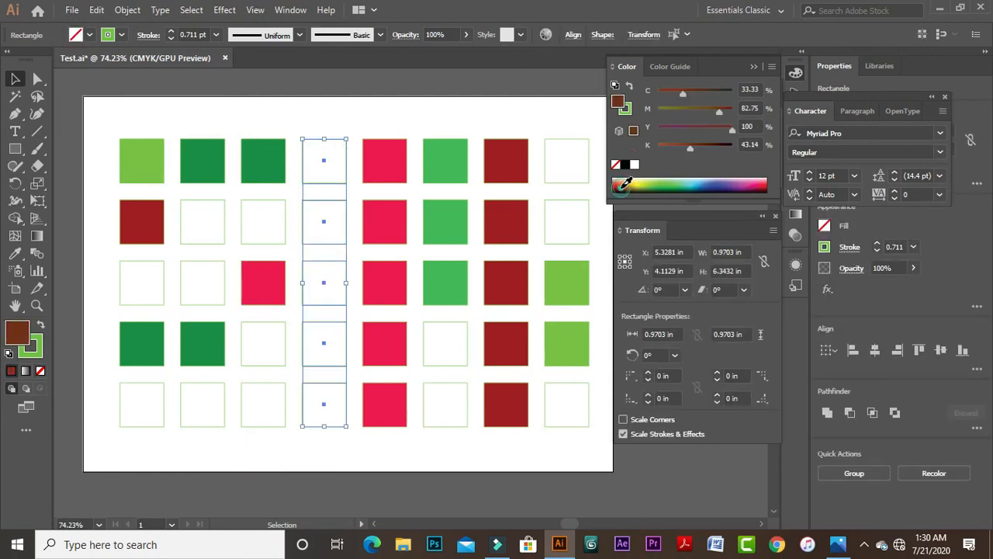
{"action": "left_click", "coordinate": [364, 112]}
- Apply the fourth column's brown fill to the top two squares of the last column with the Eyedropper
{"action": "left_click_drag", "start_coordinate": [558, 125], "coordinate": [586, 229]}
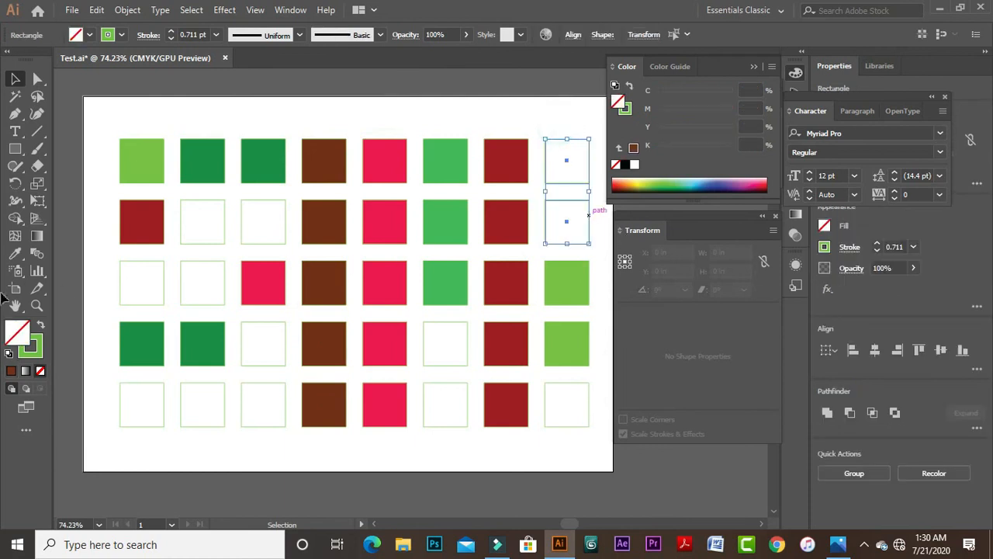
{"action": "left_click", "coordinate": [16, 254]}
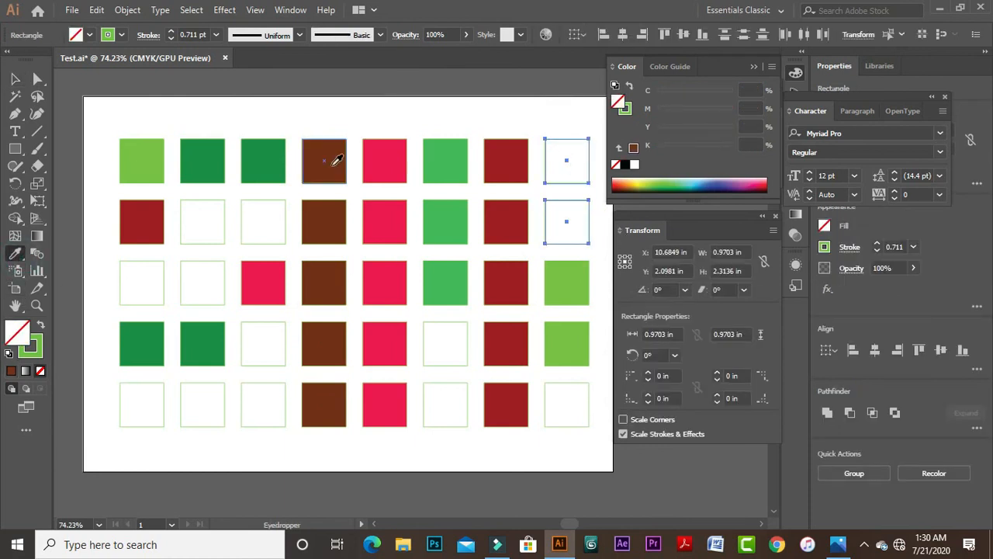
{"action": "left_click", "coordinate": [328, 160]}
{"action": "left_click", "coordinate": [16, 78]}
- Apply the first square's light green fill to the first two squares of the third row with the Eyedropper
{"action": "left_click_drag", "start_coordinate": [91, 264], "coordinate": [200, 299]}
{"action": "left_click", "coordinate": [16, 254]}
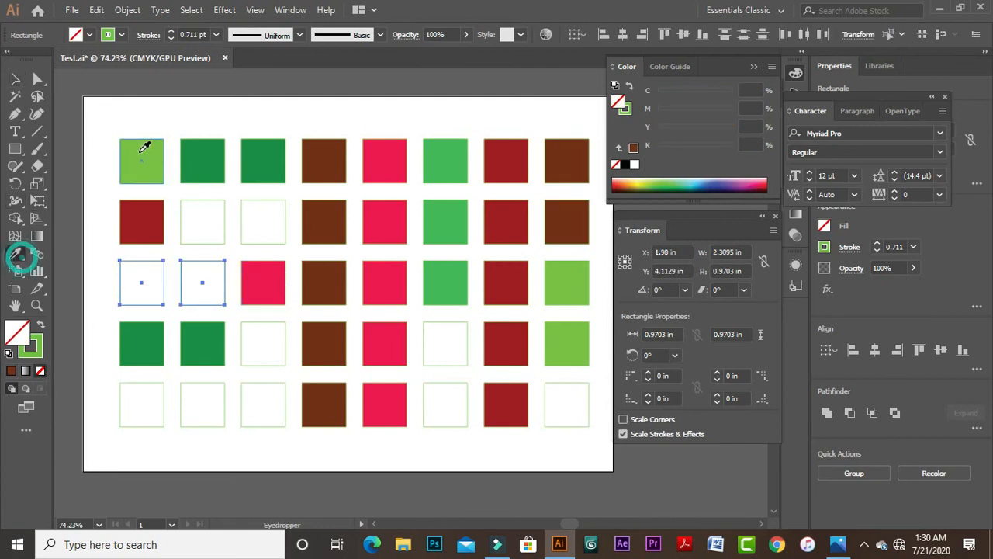
{"action": "left_click", "coordinate": [142, 155]}
{"action": "left_click", "coordinate": [16, 78]}
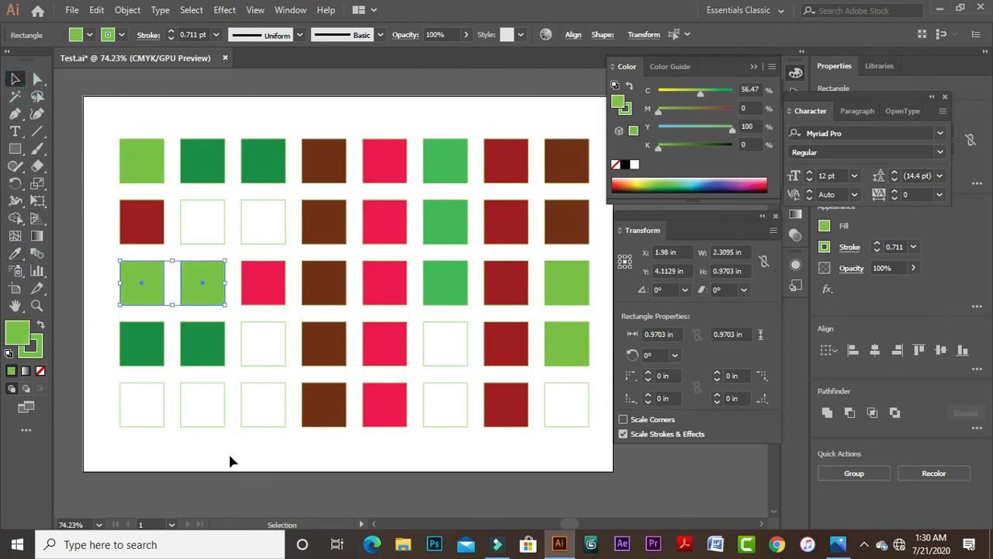
{"action": "left_click", "coordinate": [147, 458]}
- Apply the last column's brown fill to the first two squares of the fifth row with the Eyedropper
{"action": "left_click_drag", "start_coordinate": [105, 442], "coordinate": [221, 393]}
{"action": "left_click", "coordinate": [16, 254]}
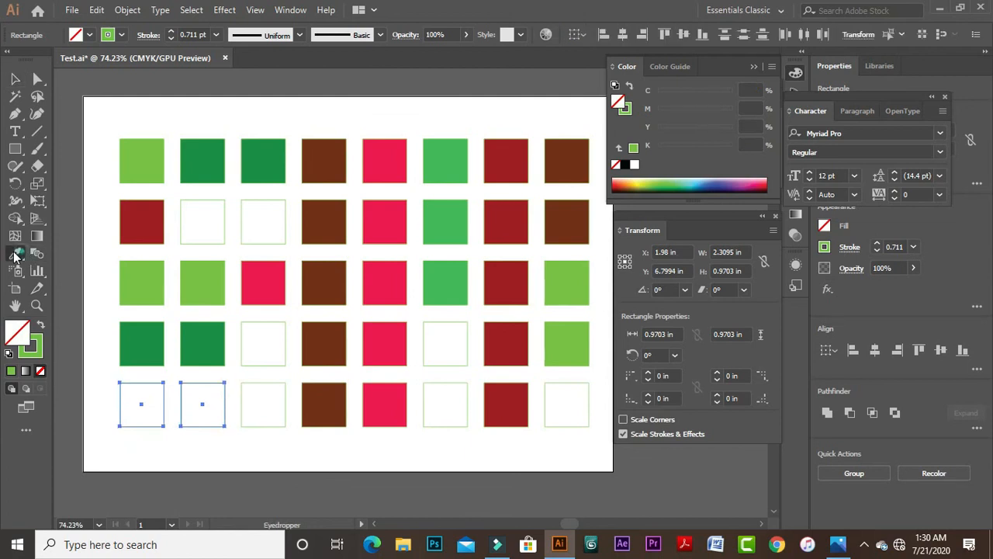
{"action": "left_click", "coordinate": [273, 155]}
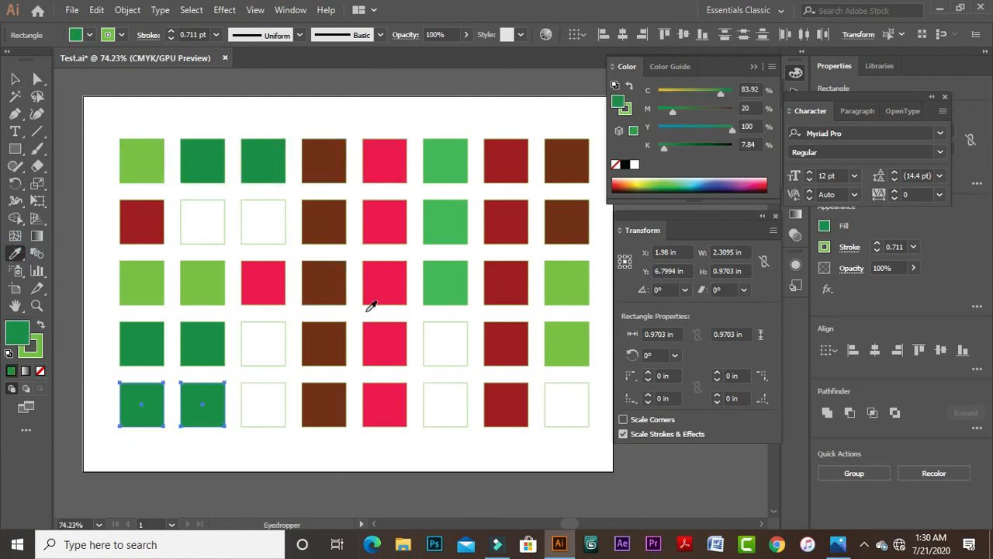
{"action": "left_click", "coordinate": [581, 205]}
{"action": "left_click", "coordinate": [16, 78]}
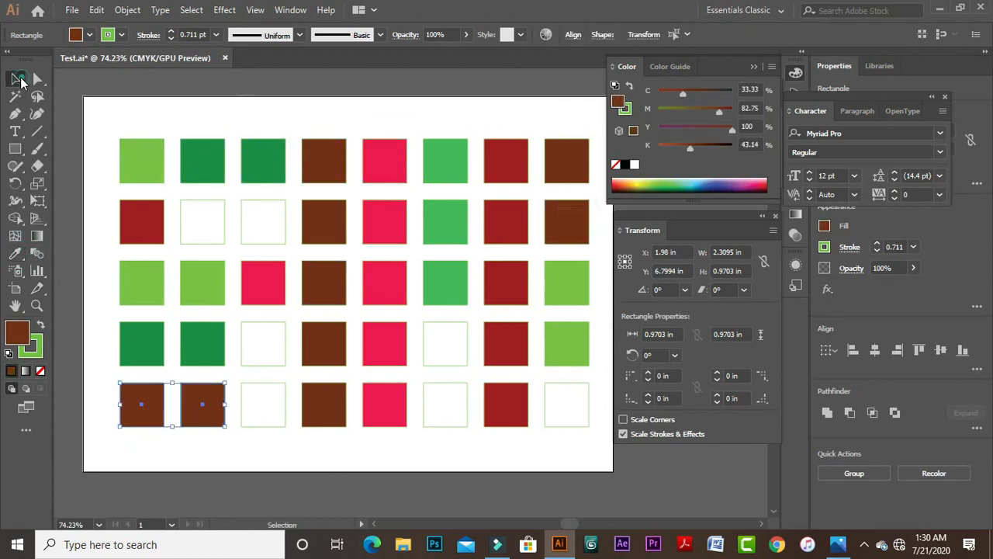
- Apply the fifth column's pinkish red fill to the second and third squares of the second row with the Eyedropper
{"action": "left_click_drag", "start_coordinate": [187, 201], "coordinate": [277, 247]}
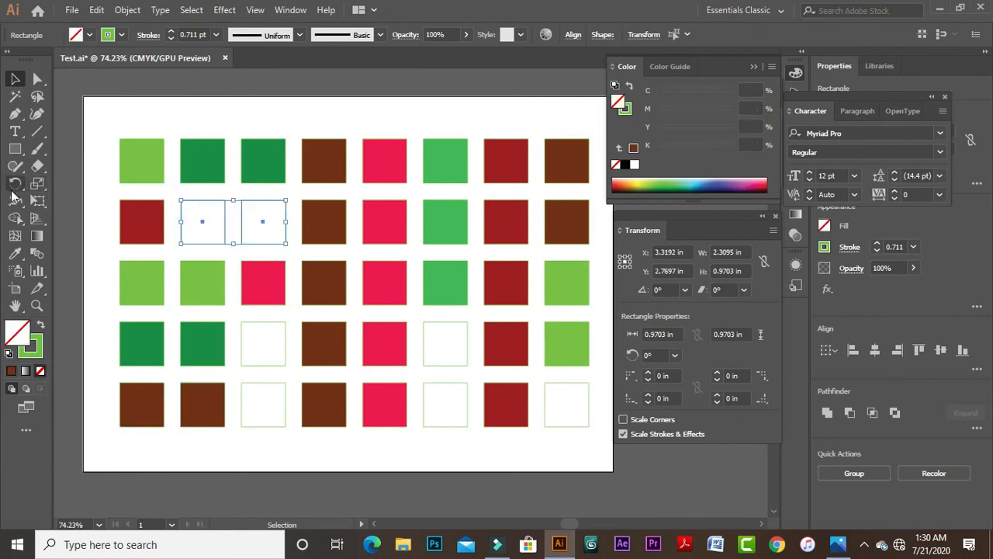
{"action": "left_click", "coordinate": [16, 254]}
{"action": "left_click", "coordinate": [394, 327]}
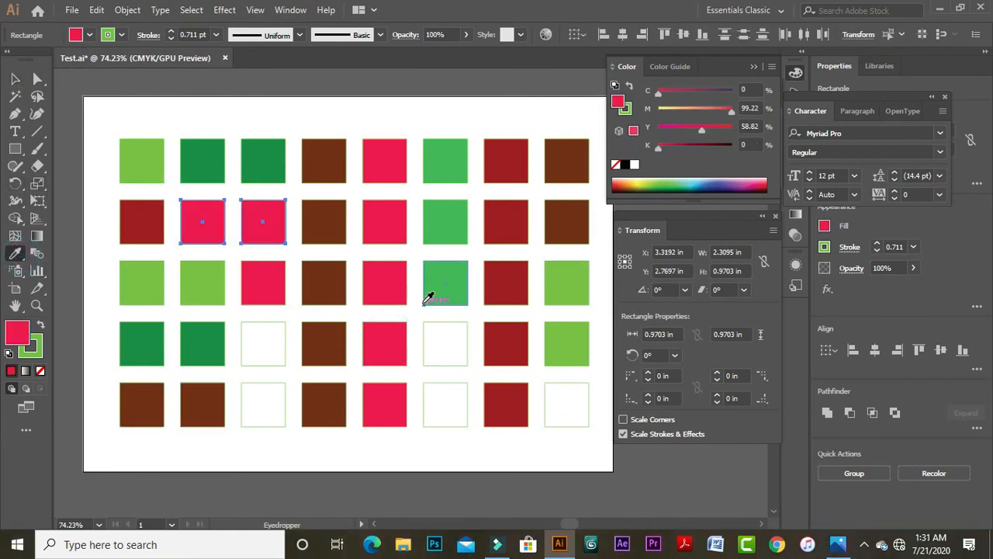
{"action": "left_click", "coordinate": [15, 78]}
{"action": "left_click", "coordinate": [288, 439]}
- Apply the sixth column's medium green fill to the bottom two squares of the third and sixth columns with the Eyedropper
{"action": "left_click_drag", "start_coordinate": [264, 446], "coordinate": [267, 341]}
{"action": "left_click", "coordinate": [15, 254]}
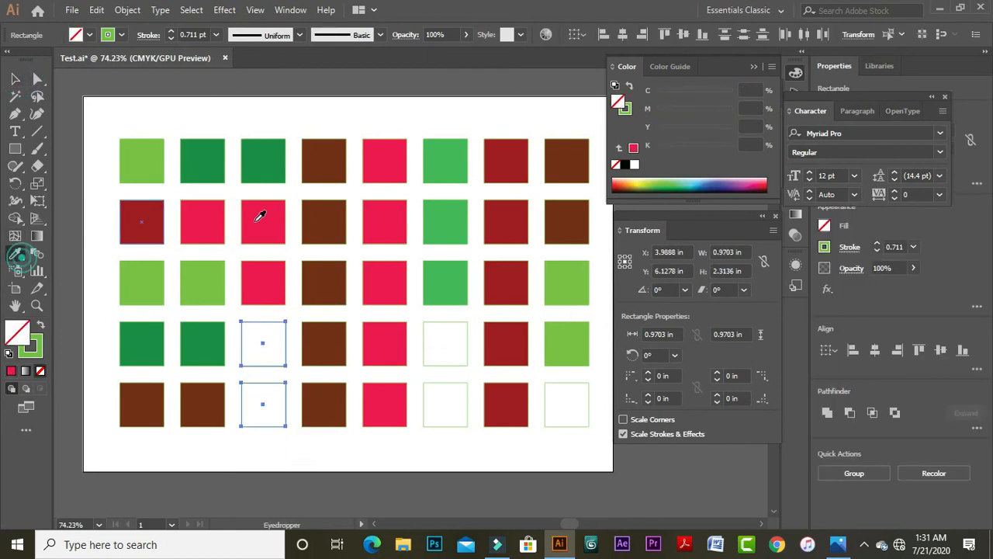
{"action": "left_click", "coordinate": [453, 230]}
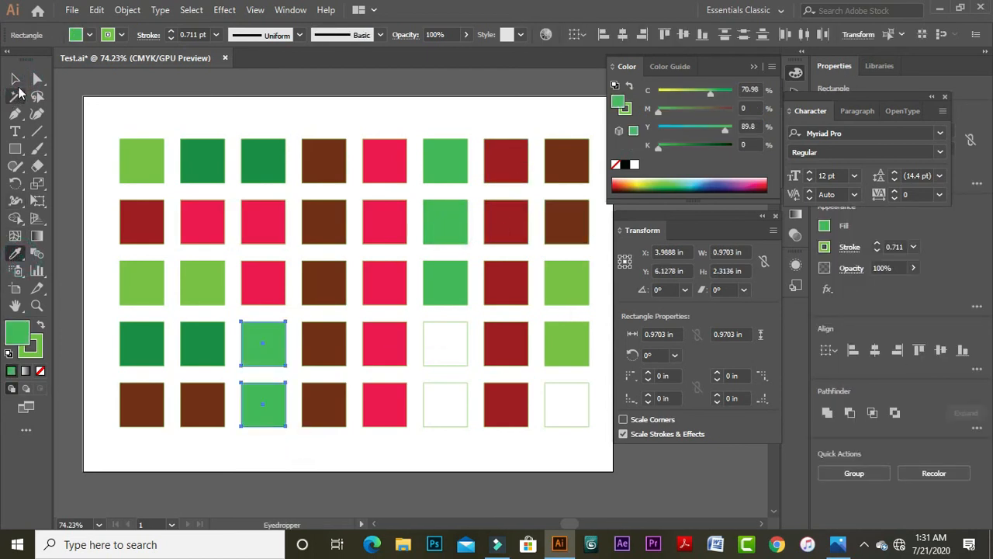
{"action": "left_click", "coordinate": [16, 78]}
{"action": "left_click_drag", "start_coordinate": [440, 434], "coordinate": [446, 340]}
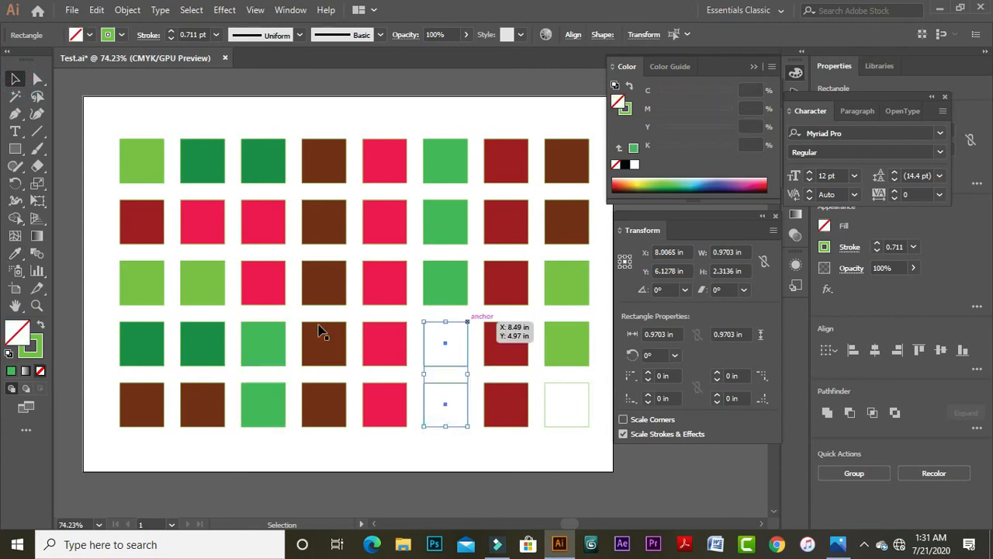
{"action": "left_click", "coordinate": [16, 254]}
{"action": "left_click", "coordinate": [449, 159]}
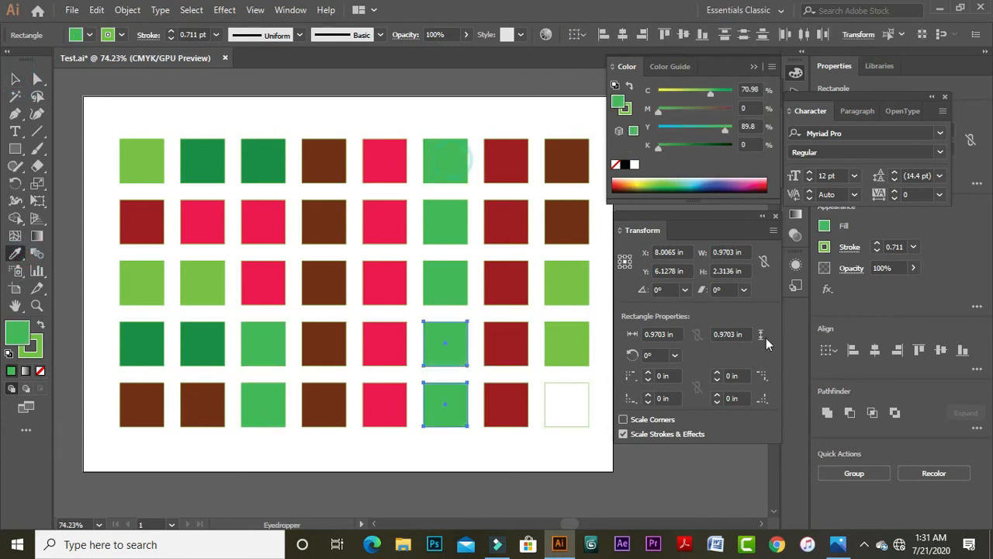
{"action": "left_click", "coordinate": [16, 78]}
{"action": "left_click", "coordinate": [372, 109]}
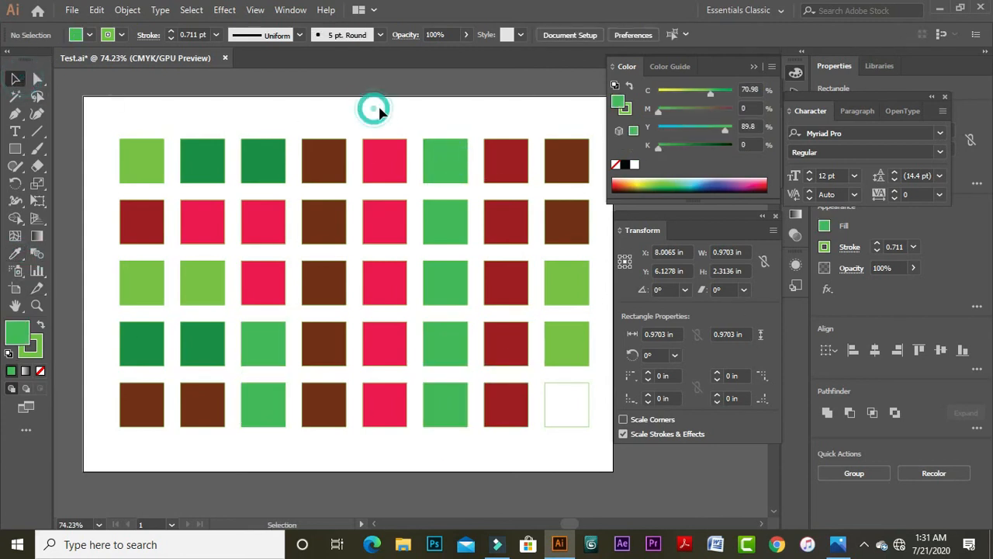
- Apply the top row's dark green fill to the last square of the fifth row with the Eyedropper and deselect it
{"action": "key", "text": "Tab"}
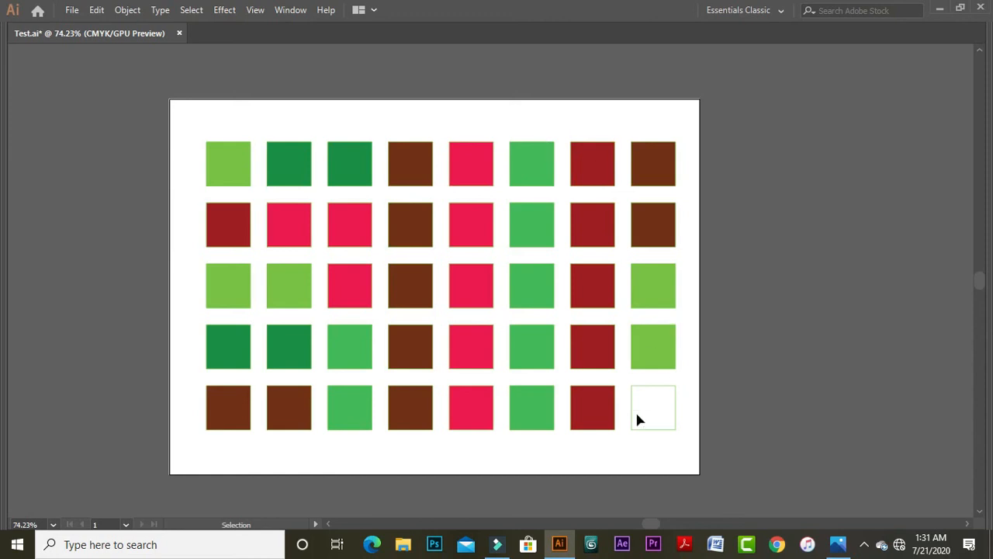
{"action": "key", "text": "Tab"}
{"action": "key", "text": "i"}
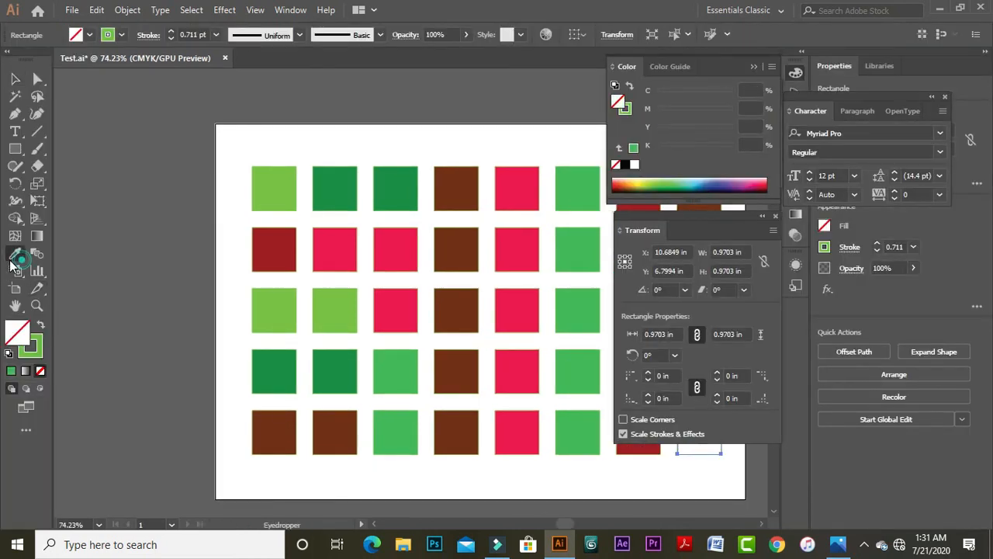
{"action": "scroll", "coordinate": [368, 311], "scroll_direction": "right", "scroll_amount": 3}
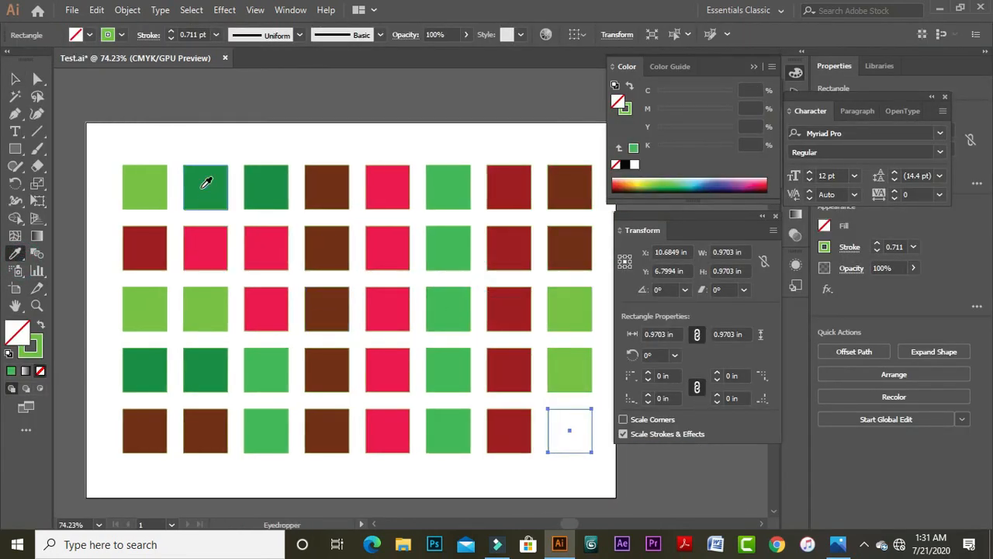
{"action": "left_click", "coordinate": [206, 183]}
{"action": "key", "text": "Tab"}
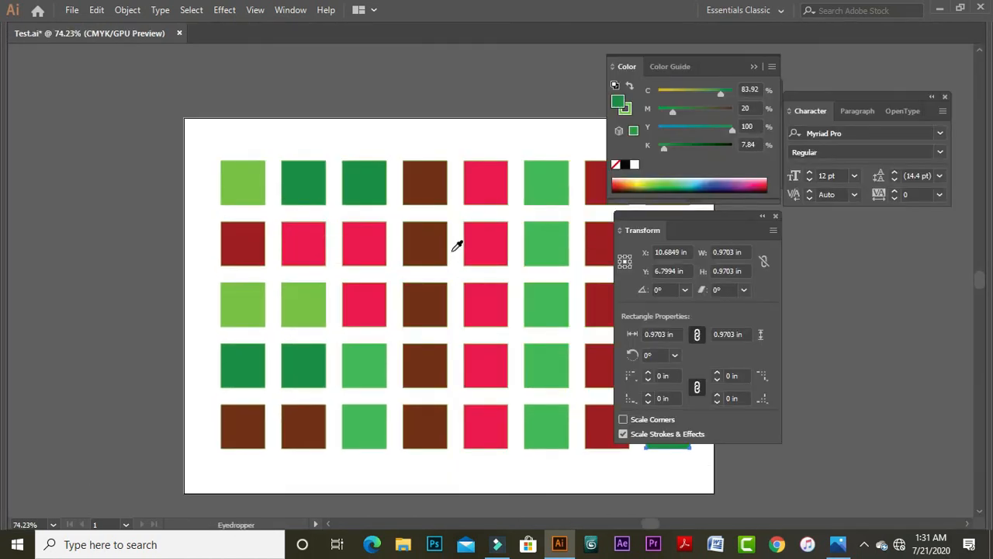
{"action": "key", "text": "Tab"}
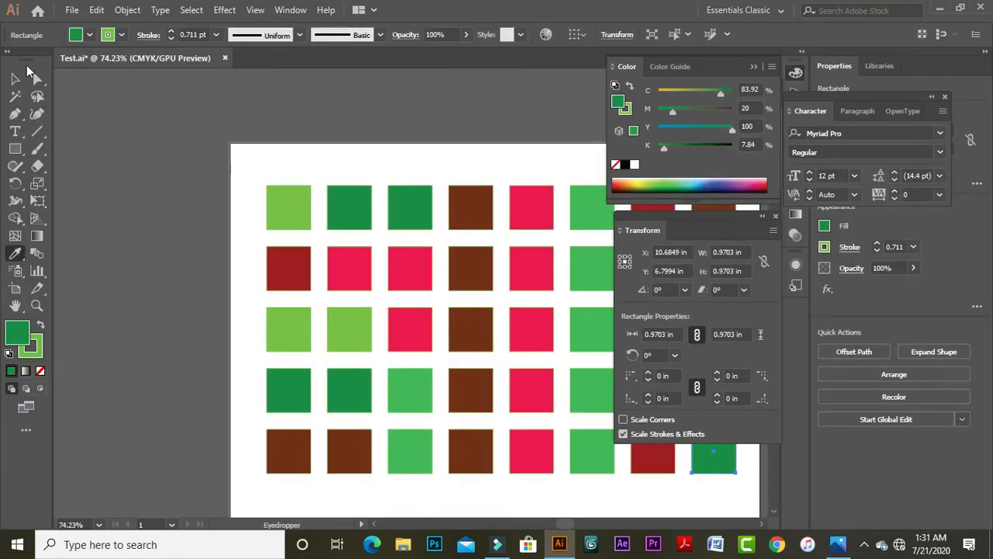
{"action": "key", "text": "v"}
{"action": "left_click", "coordinate": [453, 140]}
{"action": "key", "text": "space"}
{"action": "left_click_drag", "start_coordinate": [483, 145], "coordinate": [349, 129]}
{"action": "left_click_drag", "start_coordinate": [411, 181], "coordinate": [436, 162]}
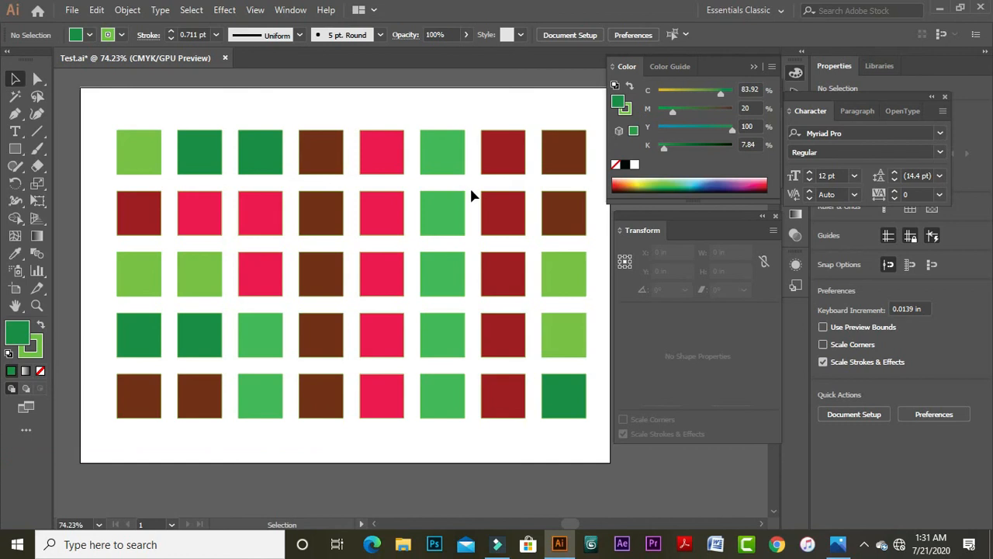
{"action": "left_click_drag", "start_coordinate": [388, 193], "coordinate": [407, 181]}
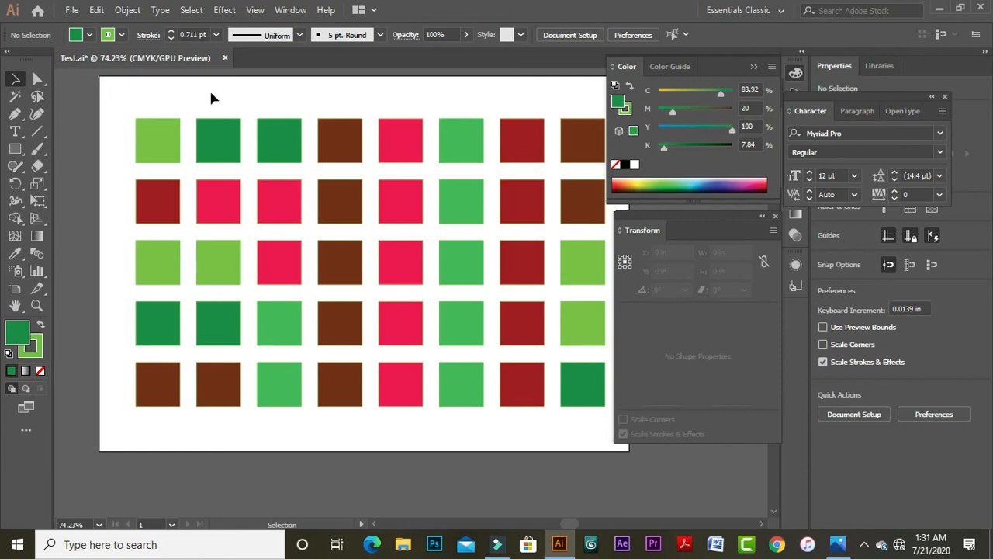
{"action": "left_click", "coordinate": [329, 102]}
{"action": "left_click_drag", "start_coordinate": [361, 116], "coordinate": [400, 126]}
{"action": "left_click", "coordinate": [22, 123]}
{"action": "left_click", "coordinate": [146, 128]}
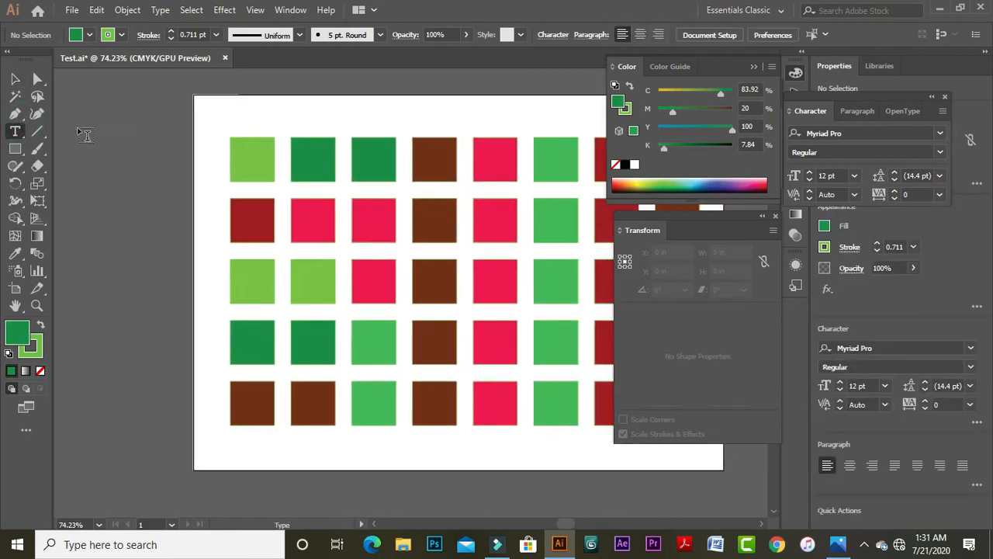
{"action": "left_click", "coordinate": [15, 96]}
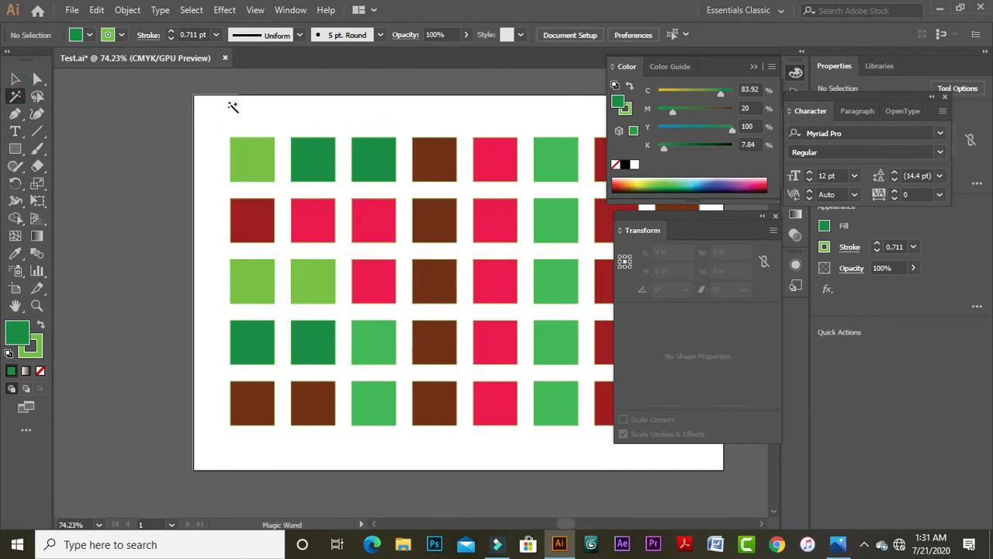
{"action": "left_click", "coordinate": [16, 78]}
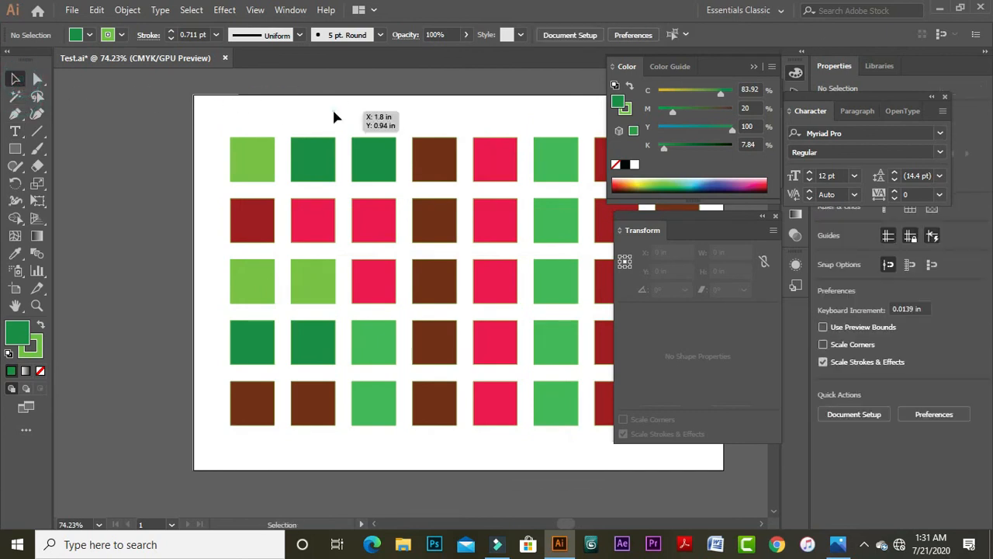
{"action": "left_click_drag", "start_coordinate": [442, 132], "coordinate": [361, 137]}
{"action": "left_click_drag", "start_coordinate": [413, 158], "coordinate": [380, 174]}
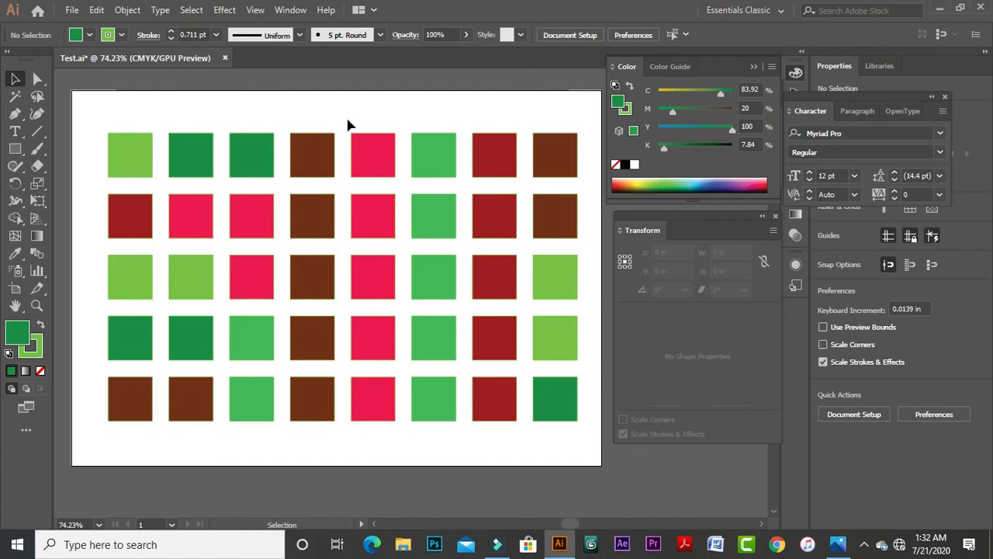
- Select the light green squares with the Magic Wand, try several spectrum colours ending with dark olive green (C 70.59, M 41.57, Y 100, K 34.51), and deselect
{"action": "key", "text": "y"}
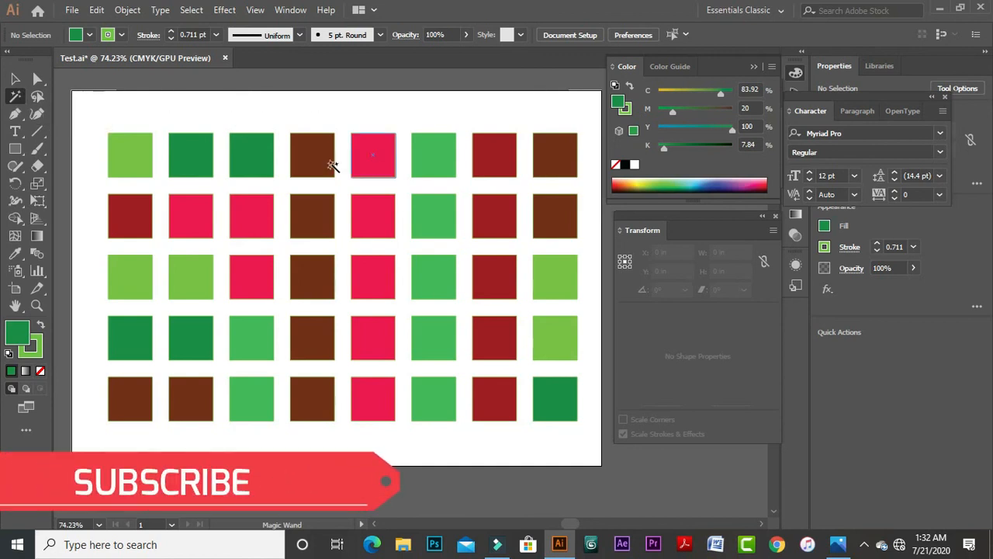
{"action": "left_click", "coordinate": [130, 156]}
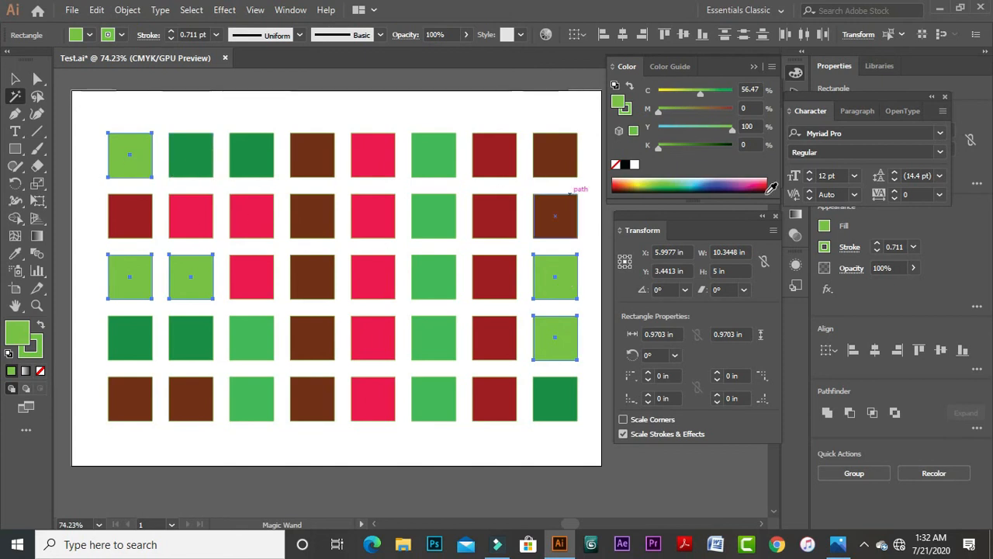
{"action": "left_click", "coordinate": [710, 180]}
{"action": "left_click", "coordinate": [650, 180]}
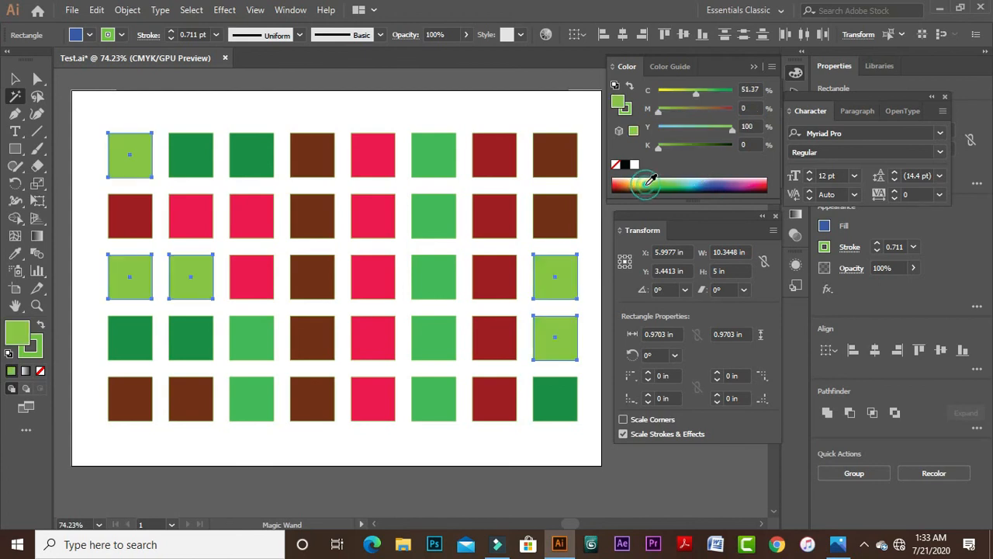
{"action": "left_click", "coordinate": [750, 181]}
{"action": "left_click", "coordinate": [659, 182]}
{"action": "left_click", "coordinate": [623, 190]}
{"action": "left_click", "coordinate": [665, 185]}
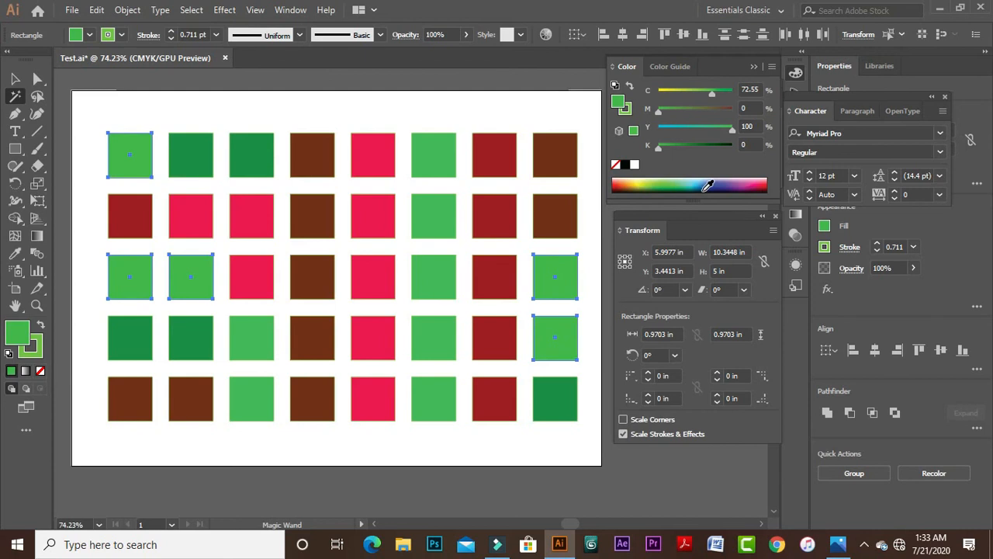
{"action": "left_click", "coordinate": [702, 186]}
{"action": "left_click", "coordinate": [644, 186]}
{"action": "left_click", "coordinate": [661, 182]}
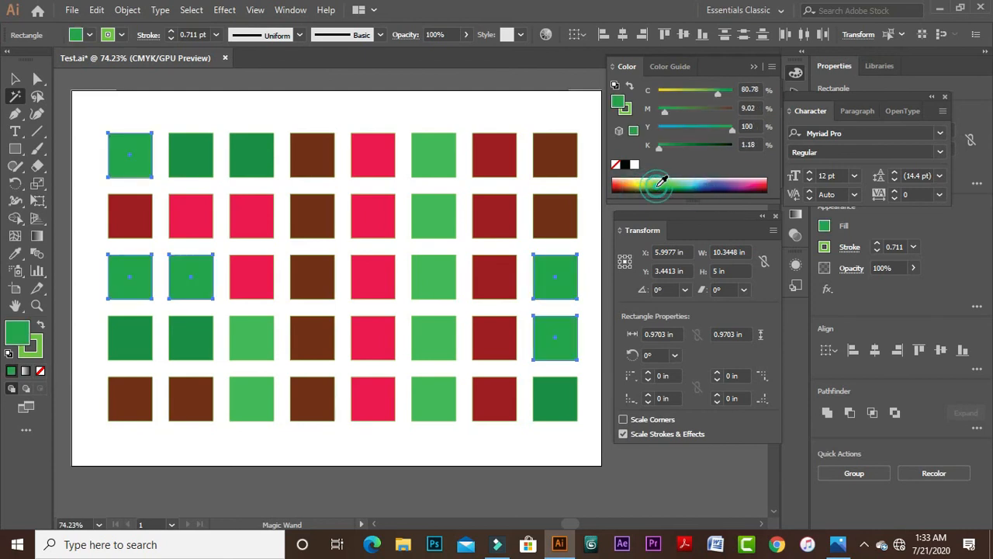
{"action": "left_click", "coordinate": [724, 180]}
{"action": "left_click", "coordinate": [757, 180]}
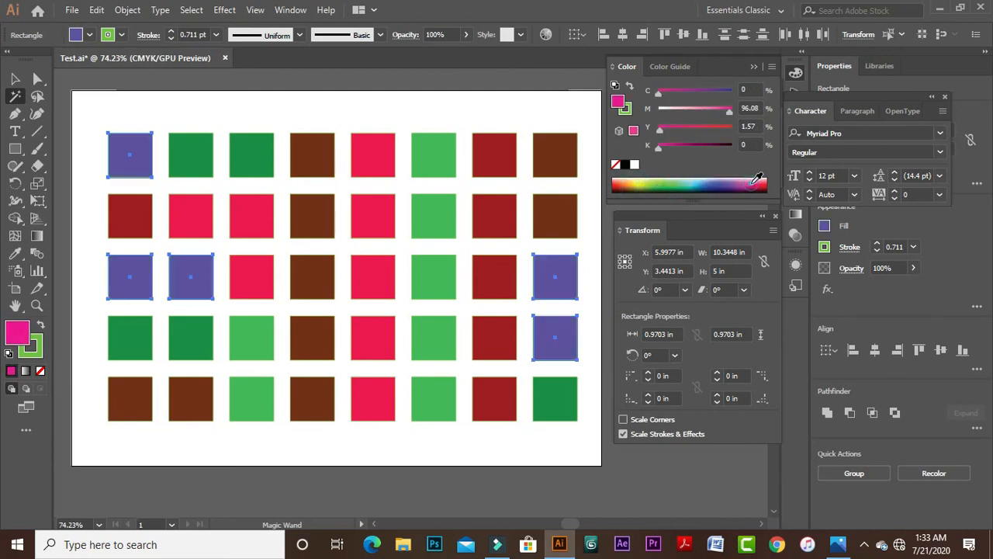
{"action": "left_click", "coordinate": [649, 185]}
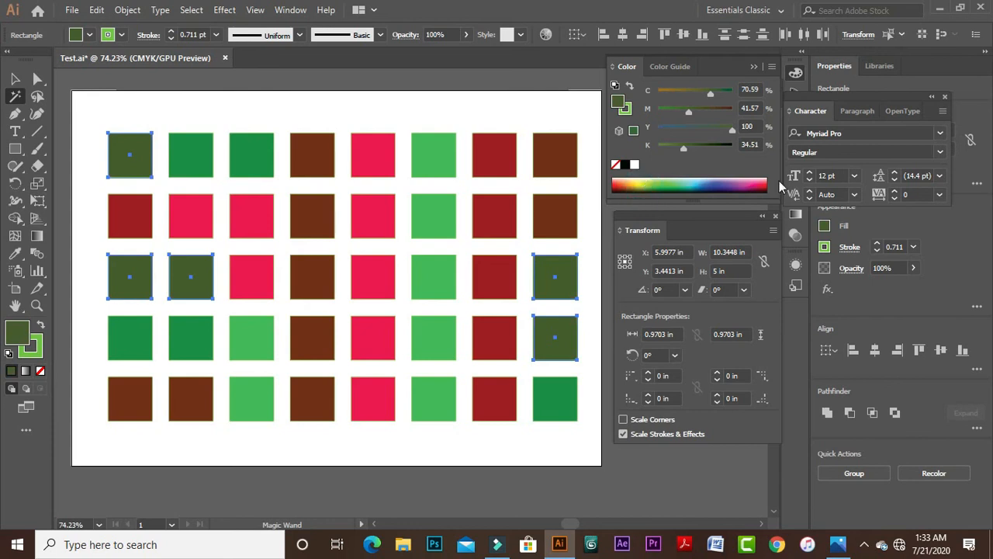
{"action": "left_click", "coordinate": [15, 79]}
{"action": "left_click", "coordinate": [85, 163]}
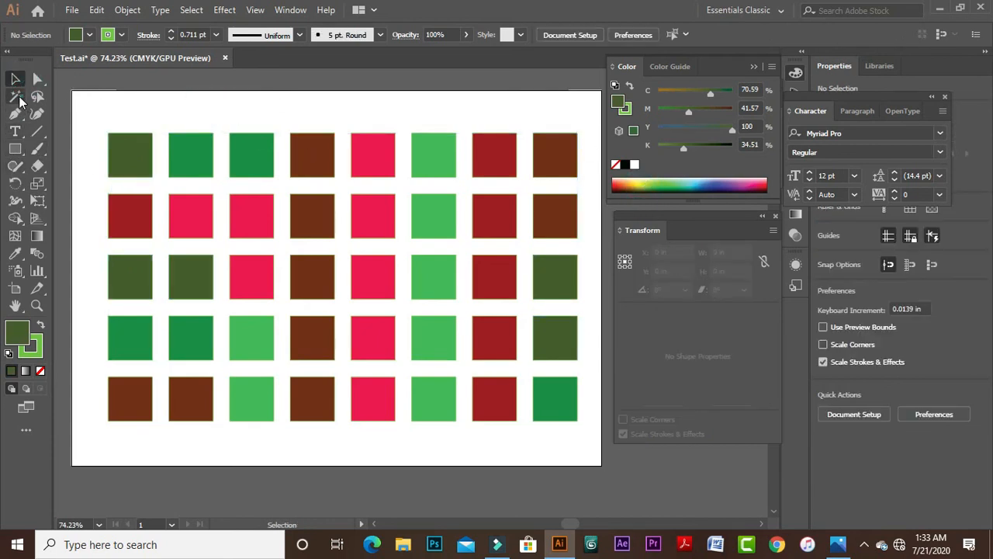
- Select the dark green squares with the Magic Wand, add the medium green squares to the selection, and deselect everything
{"action": "left_click", "coordinate": [15, 95]}
{"action": "left_click", "coordinate": [199, 148]}
{"action": "left_click", "coordinate": [434, 155], "text": "shift"}
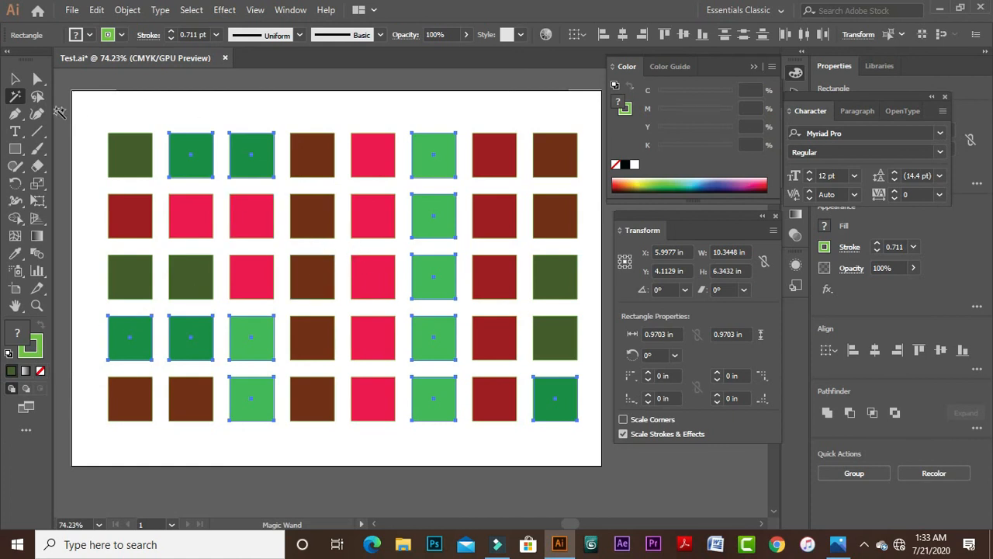
{"action": "left_click", "coordinate": [16, 80]}
{"action": "left_click", "coordinate": [364, 94]}
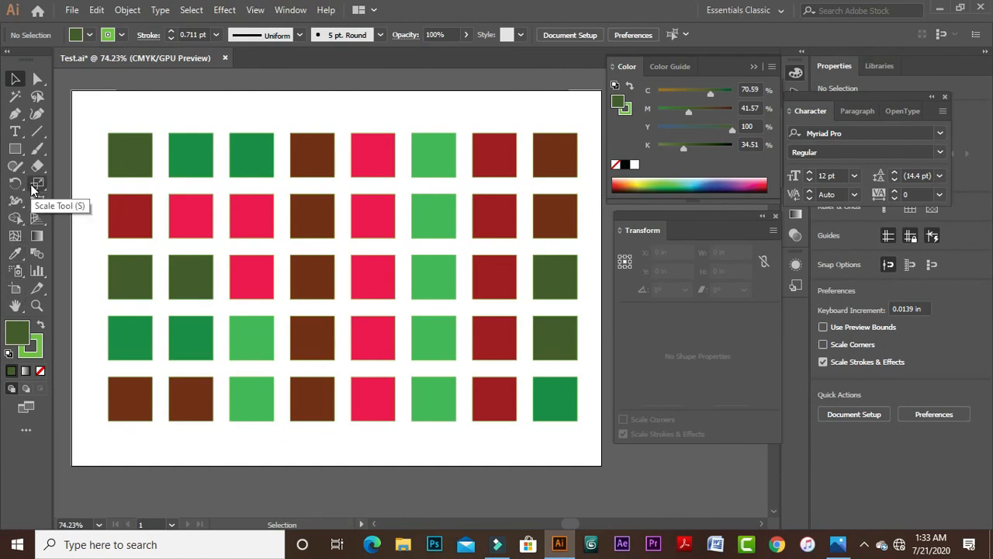
- Undo all the trial recolouring of the light green squares back to their original fill and clear the selection
{"action": "key", "text": "ctrl+z"}
{"action": "key", "text": "ctrl+z"}
{"action": "key", "text": "ctrl+z"}
{"action": "key", "text": "ctrl+z"}
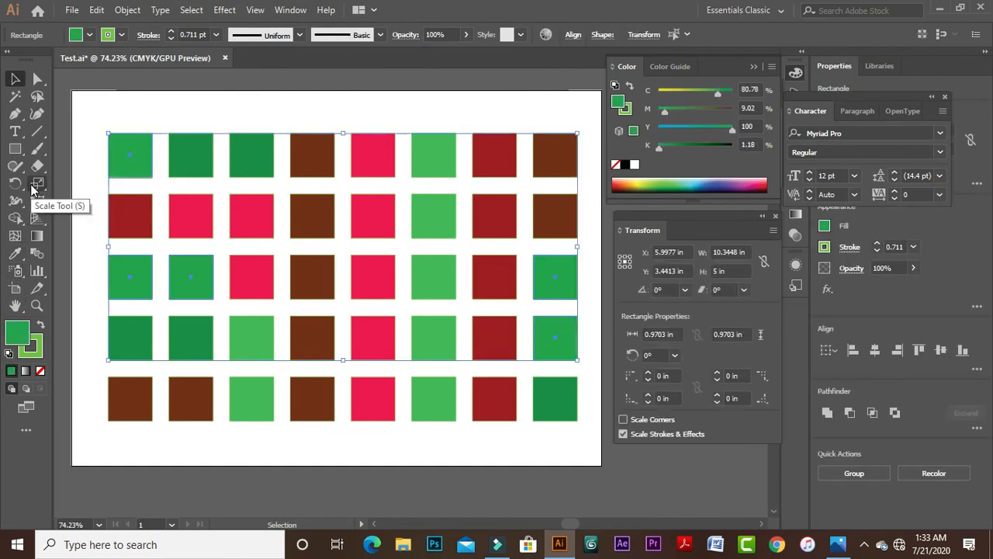
{"action": "key", "text": "ctrl+z"}
{"action": "key", "text": "ctrl+z"}
{"action": "key", "text": "ctrl+z"}
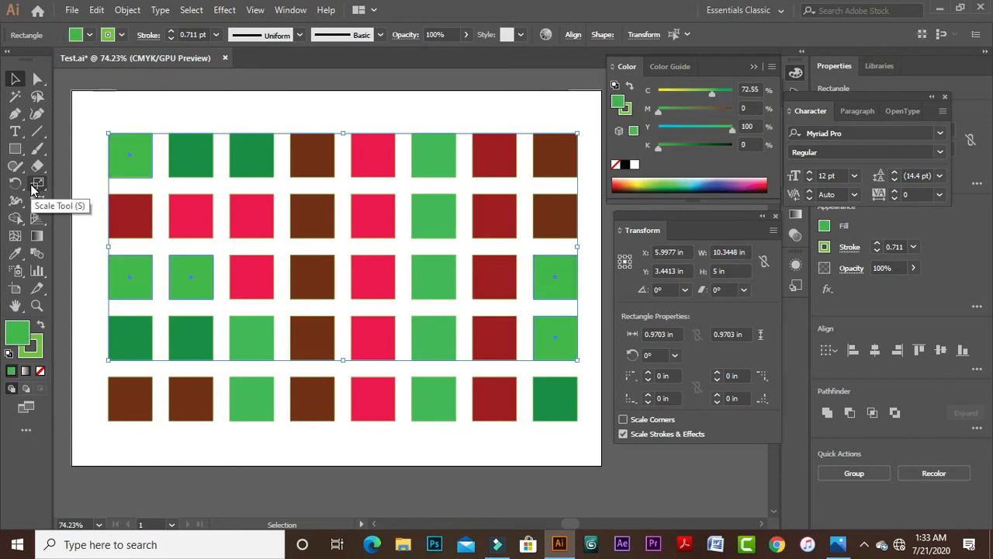
{"action": "key", "text": "ctrl+z"}
{"action": "key", "text": "ctrl+z"}
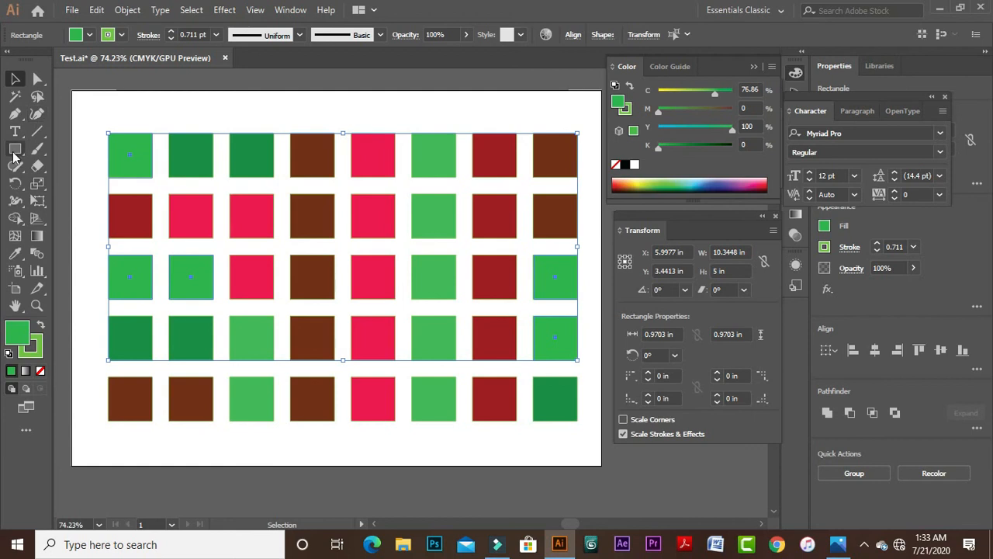
{"action": "left_click", "coordinate": [15, 96]}
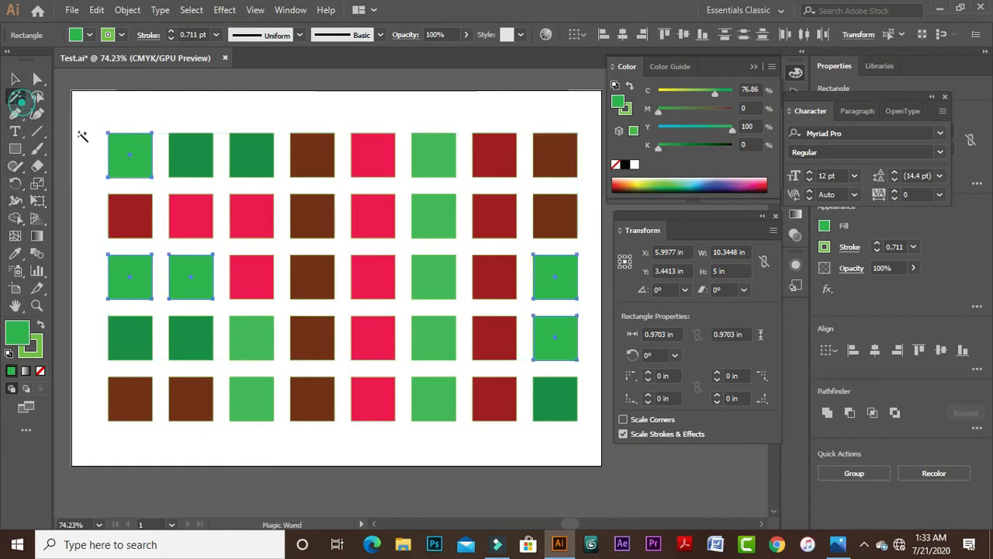
{"action": "left_click", "coordinate": [124, 162]}
{"action": "key", "text": "ctrl+z"}
{"action": "key", "text": "ctrl+z"}
{"action": "key", "text": "ctrl+z"}
{"action": "key", "text": "ctrl+shift+a"}
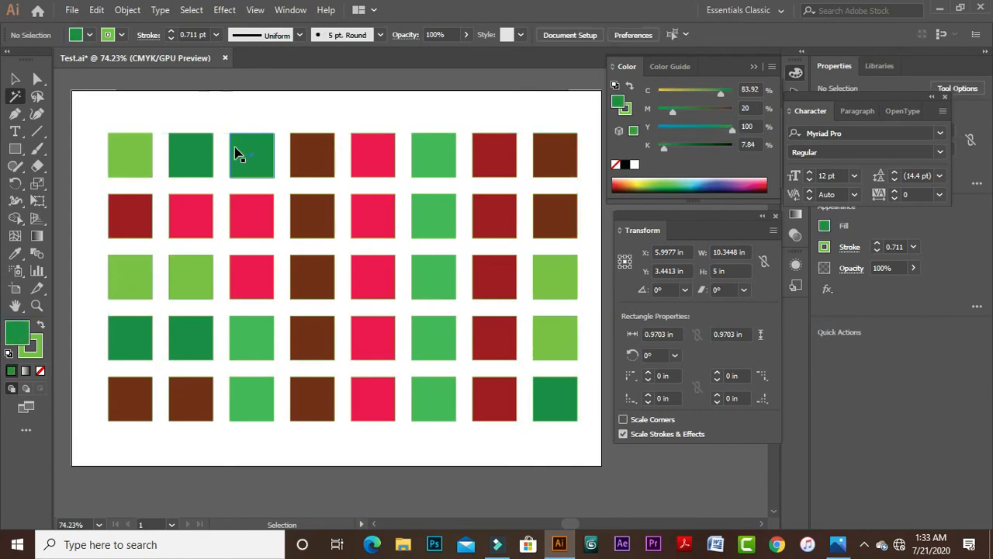
- Select the light green squares with the Magic Wand, recolour them C 78.04, M 21.96, Y 100, K 8.24 from the spectrum, and deselect
{"action": "left_click", "coordinate": [127, 149]}
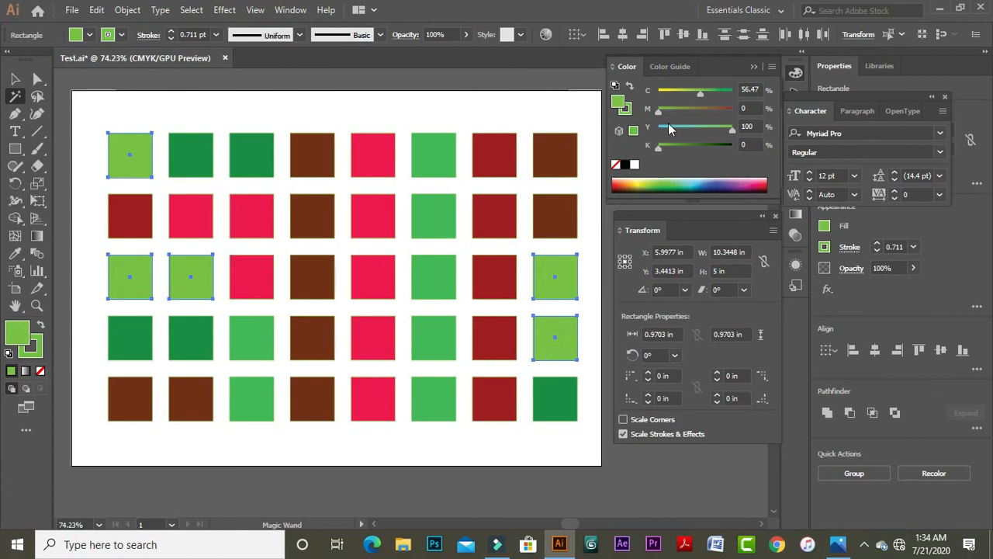
{"action": "mouse_move", "coordinate": [662, 151]}
{"action": "left_mouse_down"}
{"action": "mouse_move", "coordinate": [685, 144]}
{"action": "mouse_move", "coordinate": [672, 146]}
{"action": "left_mouse_up"}
{"action": "left_click", "coordinate": [665, 184]}
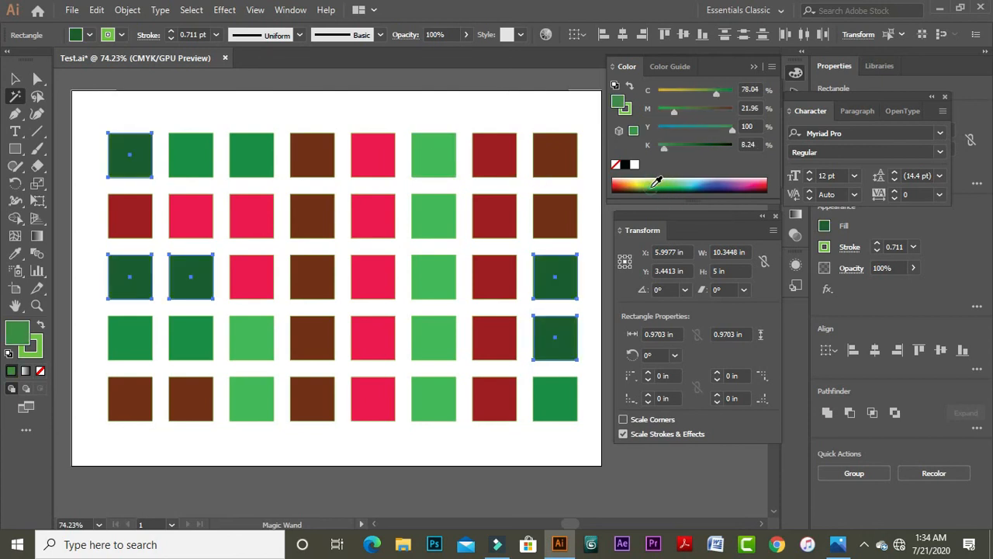
{"action": "left_click", "coordinate": [655, 184]}
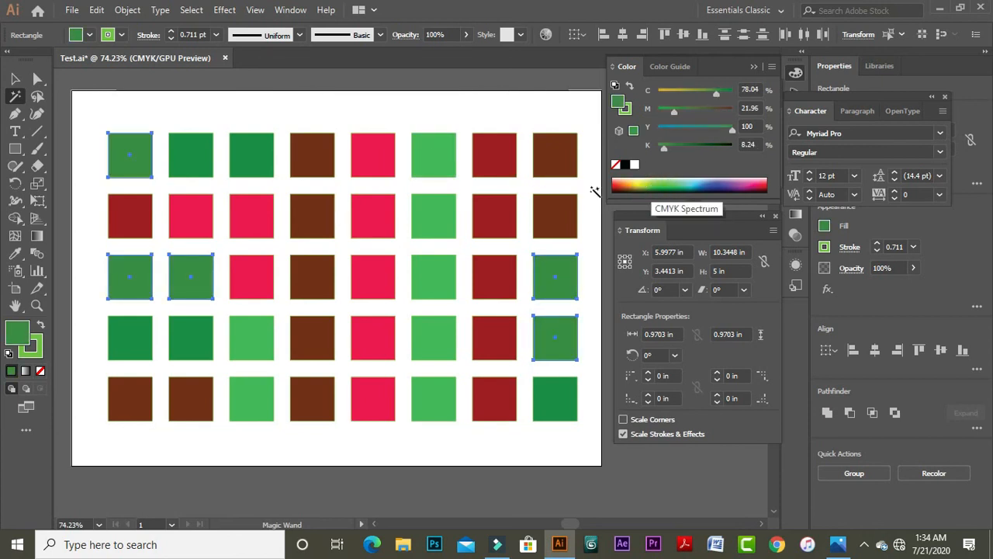
{"action": "key", "text": "v"}
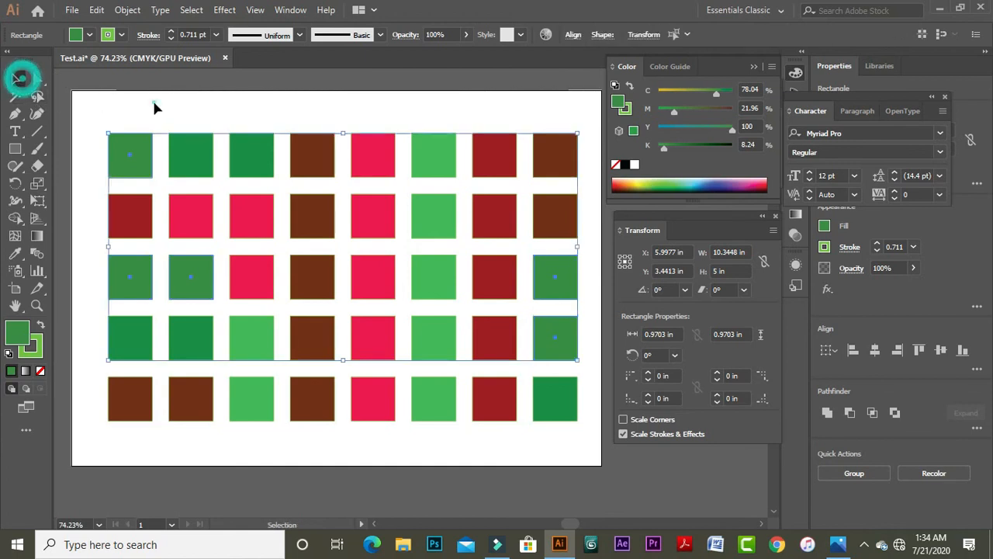
{"action": "left_click", "coordinate": [153, 107]}
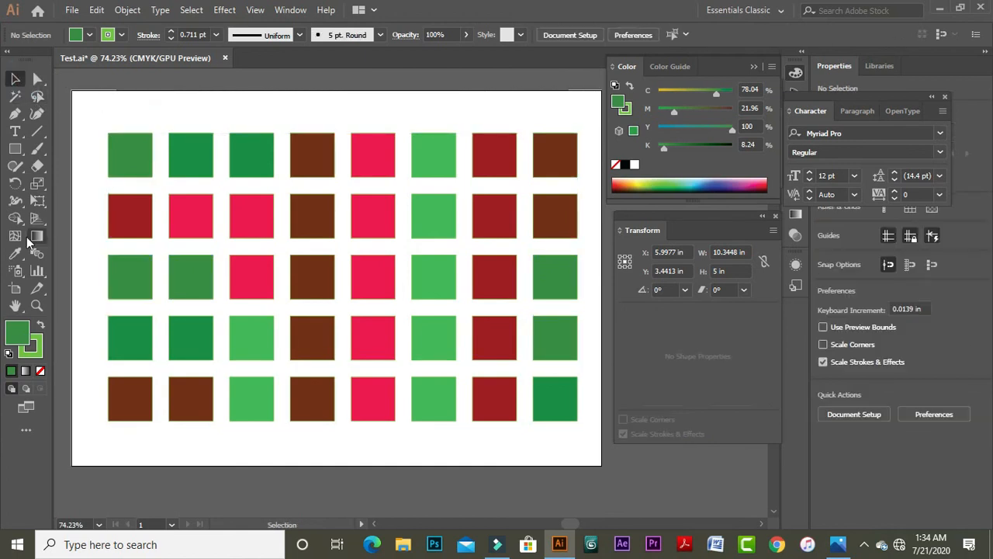
- Select the squares with similar dark green fills using the Magic Wand on the top row's first square, and deselect them
{"action": "key", "text": "y"}
{"action": "left_click", "coordinate": [133, 152]}
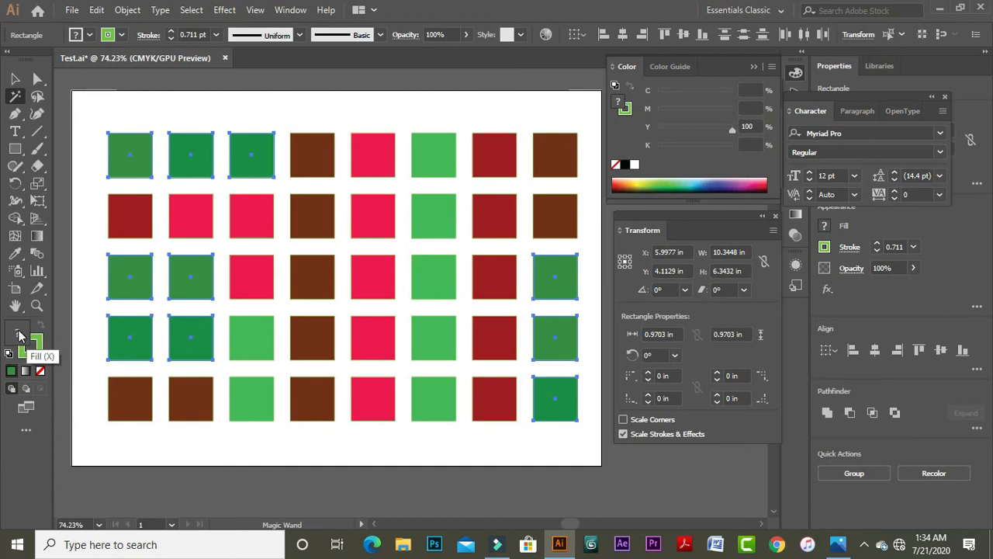
{"action": "key", "text": "x"}
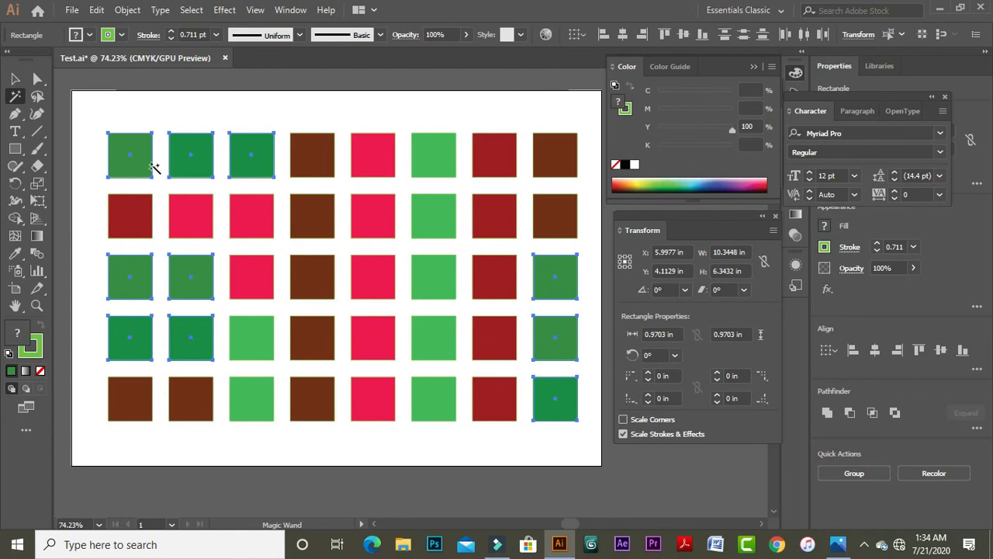
{"action": "left_click", "coordinate": [19, 339]}
{"action": "left_click", "coordinate": [14, 78]}
{"action": "left_click", "coordinate": [202, 106]}
- Compare the CMYK fill values of the first square in the top row and the last square in the fifth row
{"action": "left_click", "coordinate": [128, 155]}
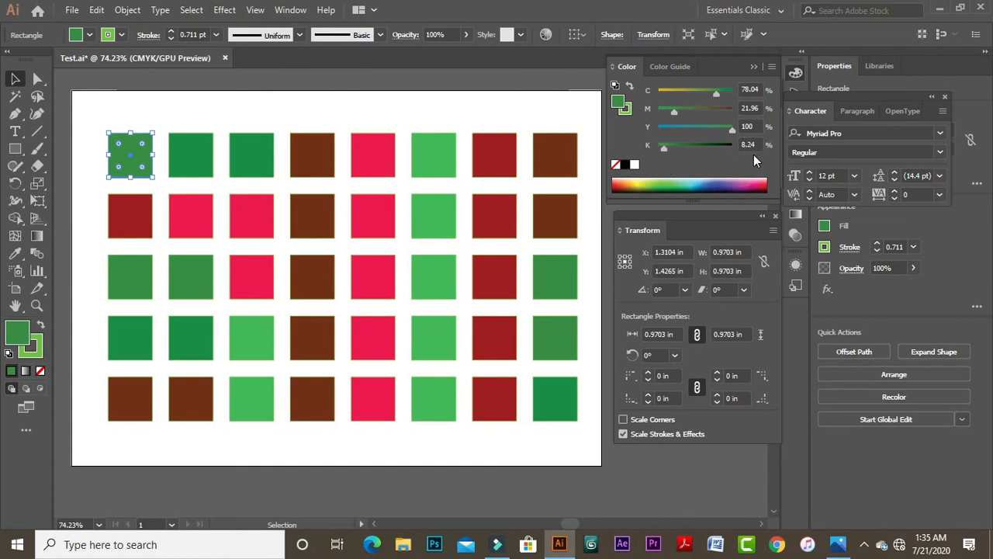
{"action": "left_click", "coordinate": [564, 396]}
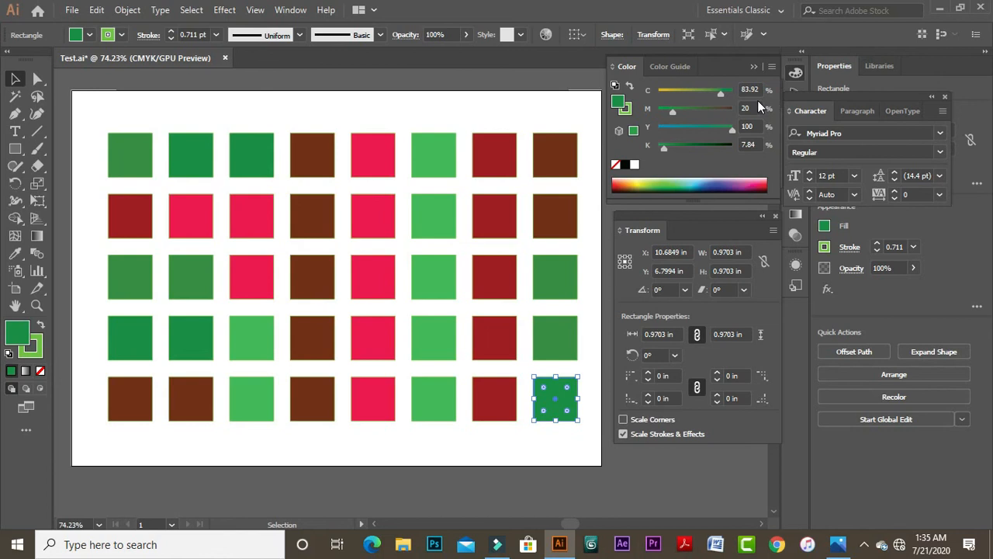
{"action": "left_click", "coordinate": [147, 162]}
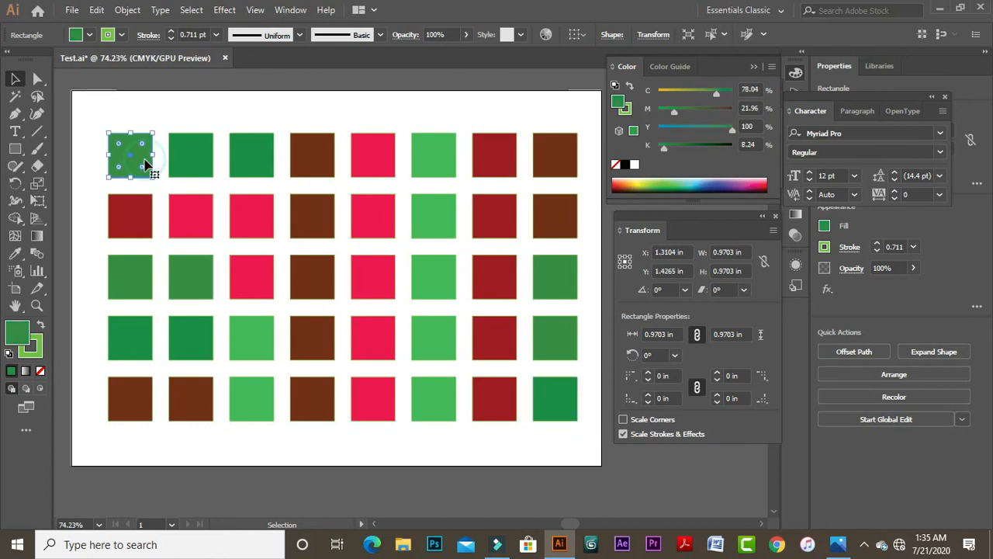
{"action": "left_click", "coordinate": [570, 410]}
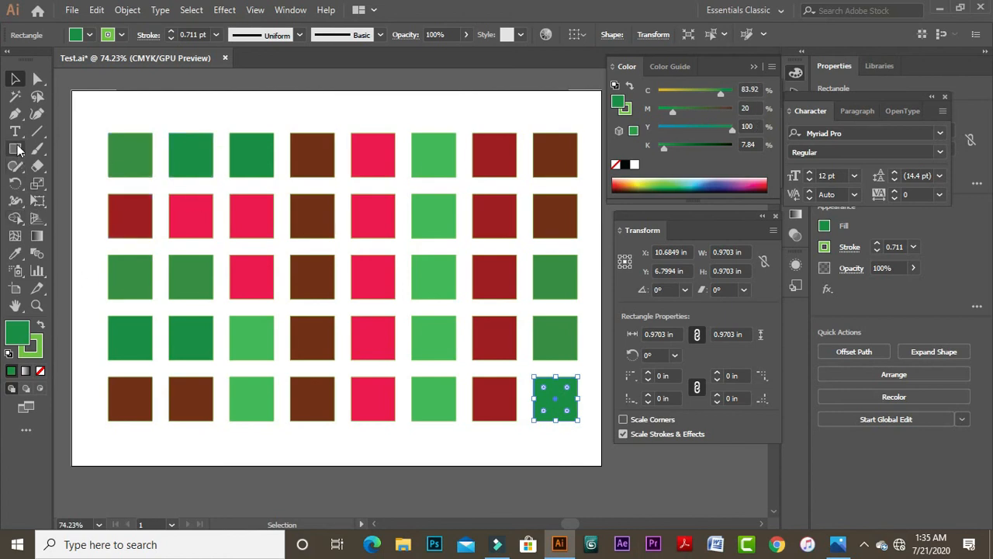
- Select the similar dark green squares with the Magic Wand and recolour them light green (C 54.9, M 0, Y 81.18, K 0)
{"action": "left_click", "coordinate": [15, 96]}
{"action": "left_click", "coordinate": [132, 150]}
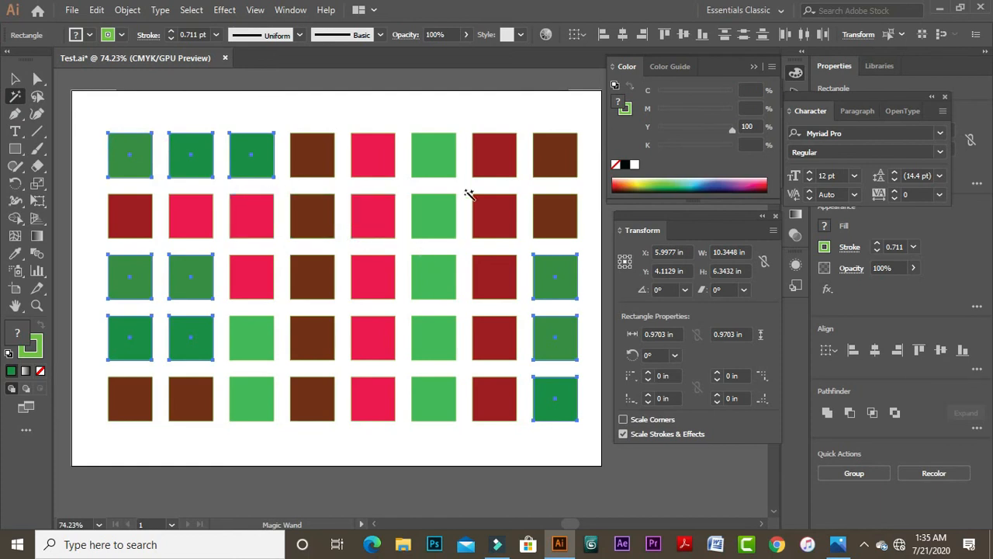
{"action": "left_click", "coordinate": [22, 340]}
{"action": "left_click", "coordinate": [675, 180]}
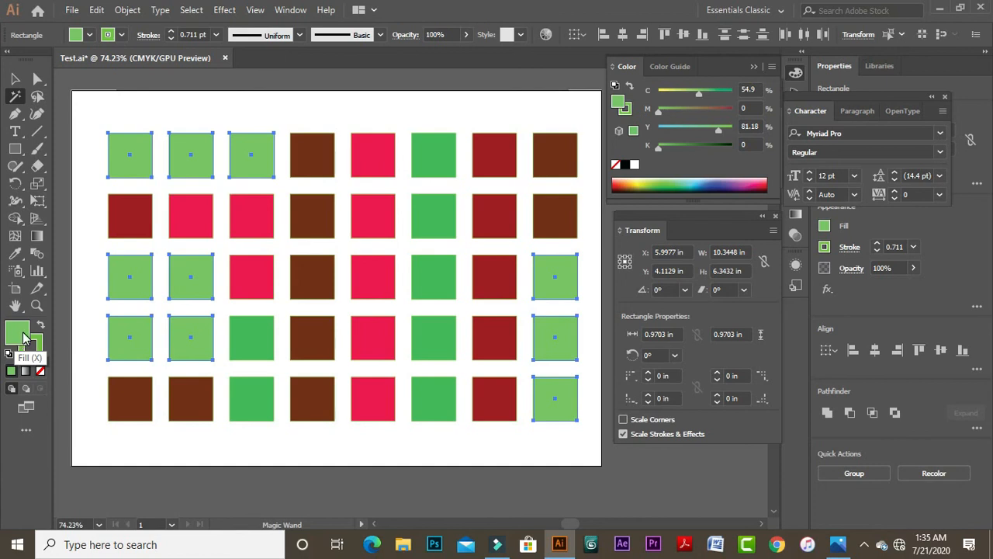
- Select all the green squares with the Magic Wand, recolour them C 60.78, M 0, Y 100, K 0 from the spectrum, and deselect
{"action": "left_click", "coordinate": [317, 155]}
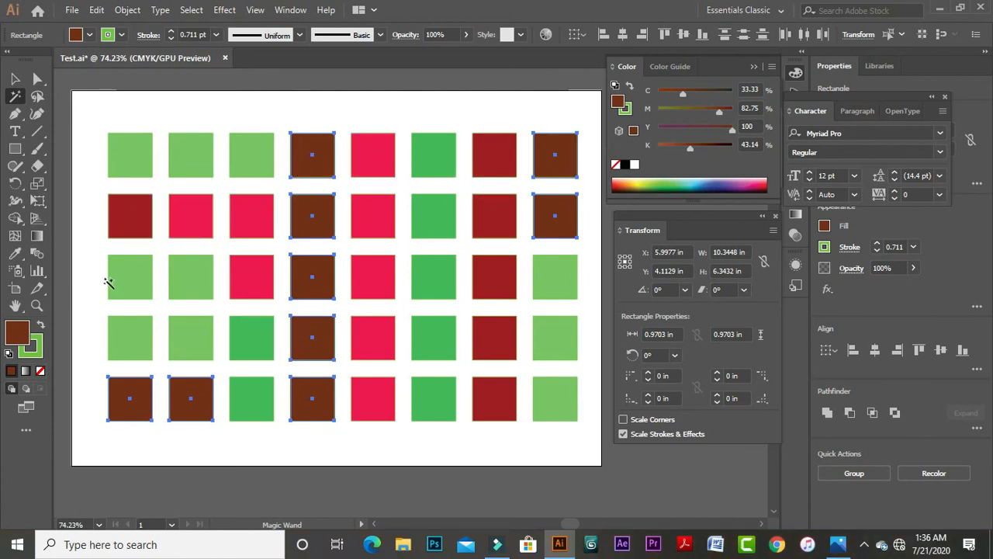
{"action": "left_click", "coordinate": [250, 341]}
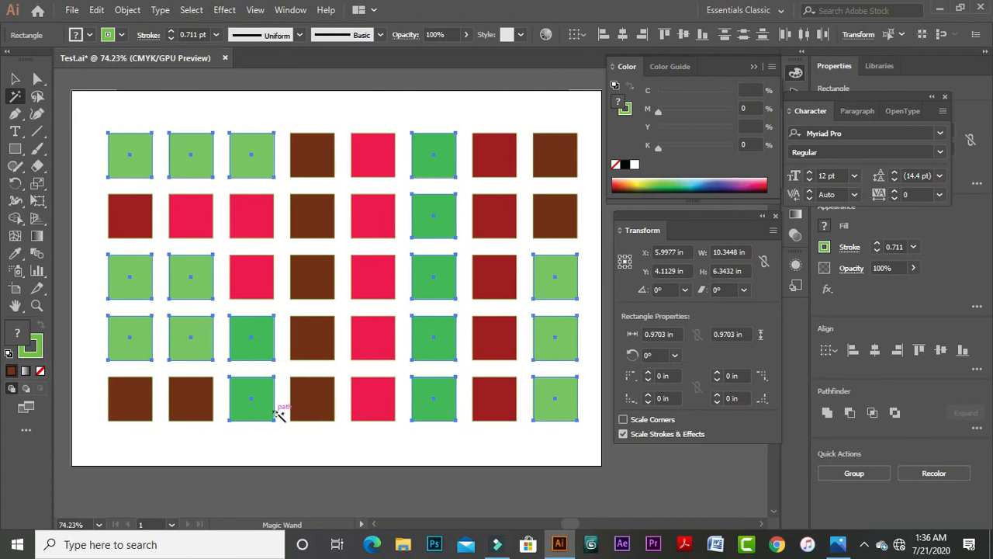
{"action": "left_click", "coordinate": [664, 180]}
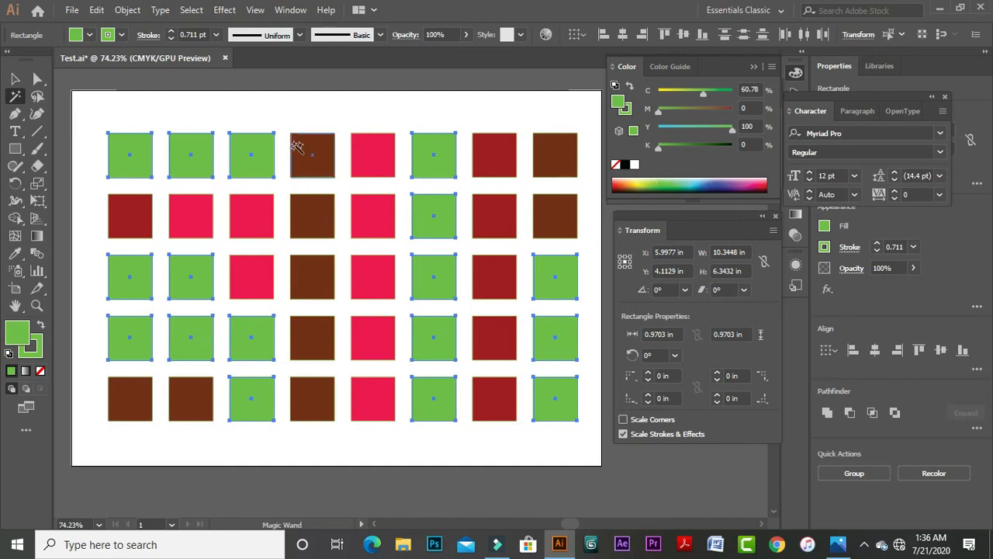
{"action": "left_click", "coordinate": [169, 104]}
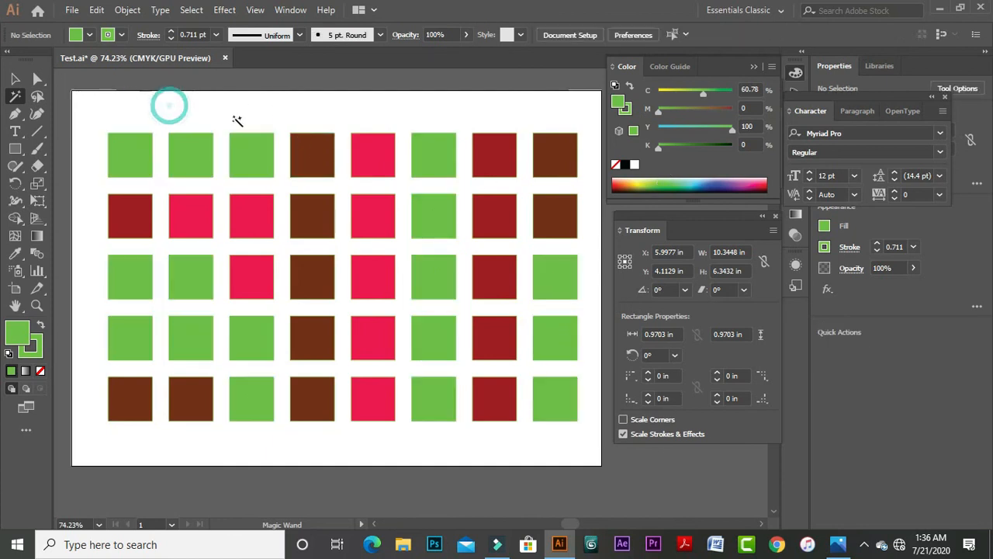
- Select every square sharing the top row's first green fill with the Magic Wand, and clear the selection
{"action": "left_click", "coordinate": [136, 150]}
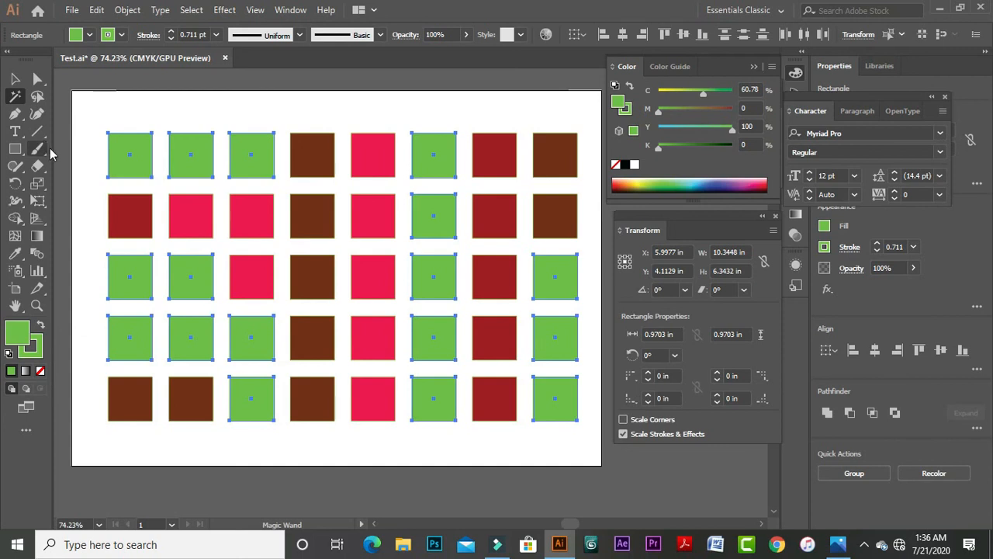
{"action": "left_click", "coordinate": [15, 78]}
{"action": "left_click", "coordinate": [236, 101]}
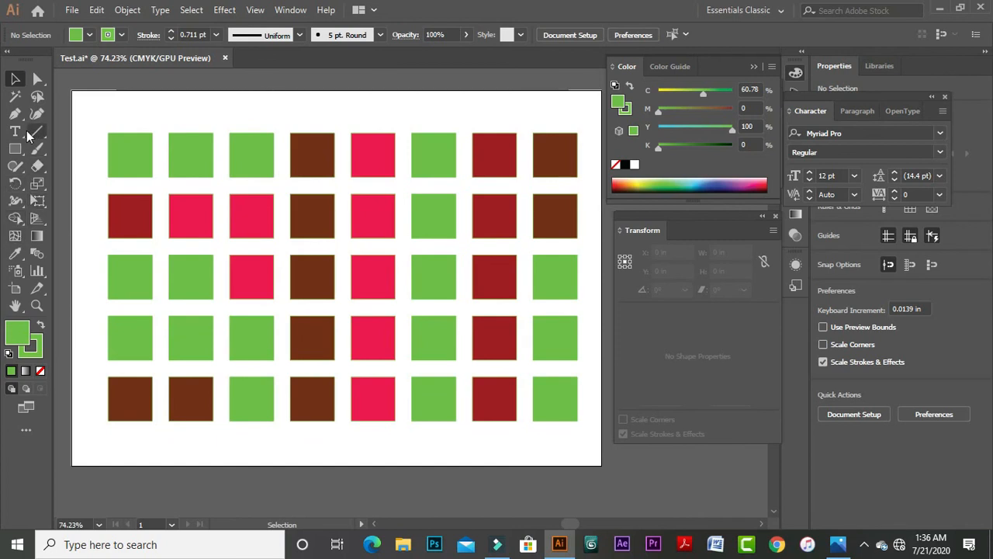
- Select all the pink squares with the Magic Wand, and switch the selection to all the green squares
{"action": "left_click", "coordinate": [15, 95]}
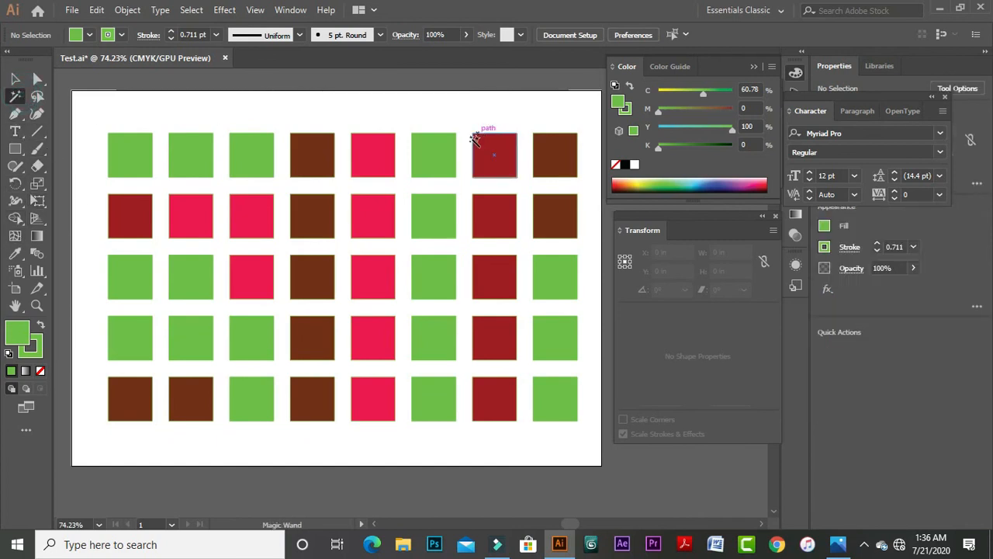
{"action": "left_click", "coordinate": [377, 157]}
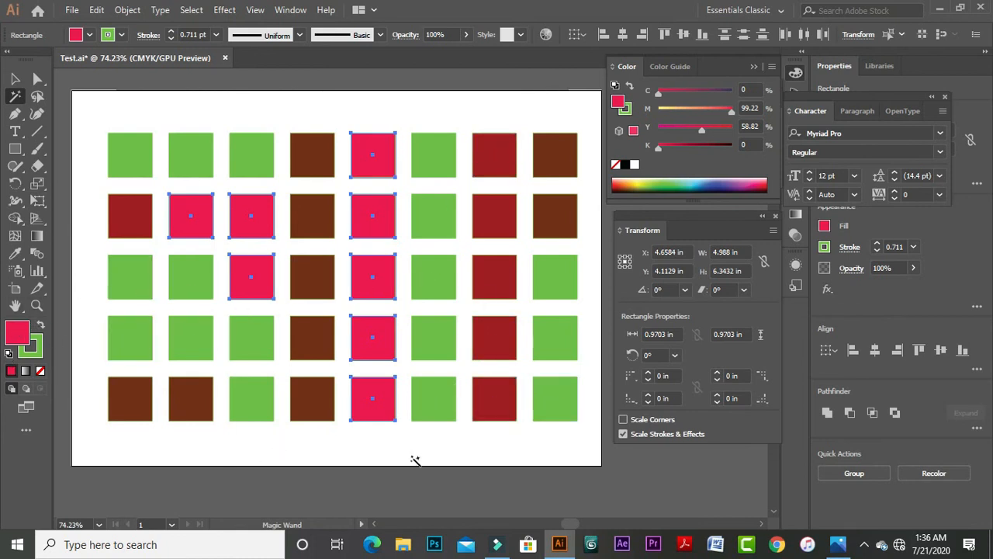
{"action": "left_click", "coordinate": [569, 395]}
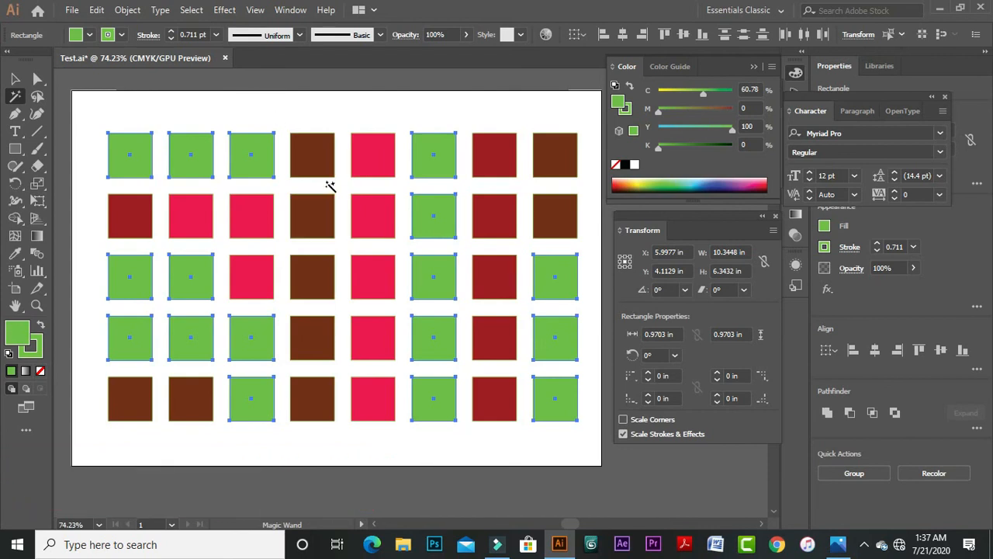
- Select every square on the artboard with the Selection tool and delete them all
{"action": "left_click", "coordinate": [16, 78]}
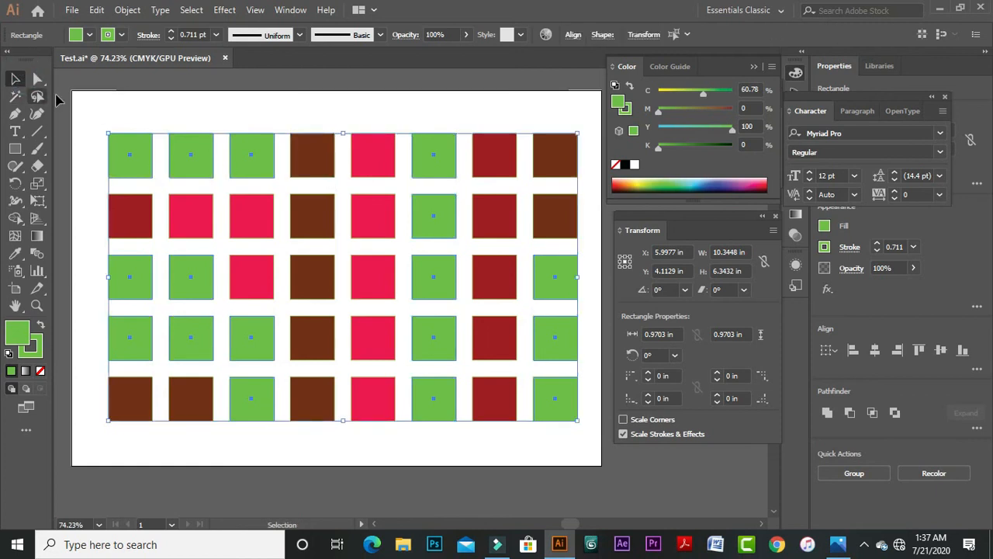
{"action": "left_click", "coordinate": [138, 115]}
{"action": "left_click_drag", "start_coordinate": [101, 101], "coordinate": [621, 446]}
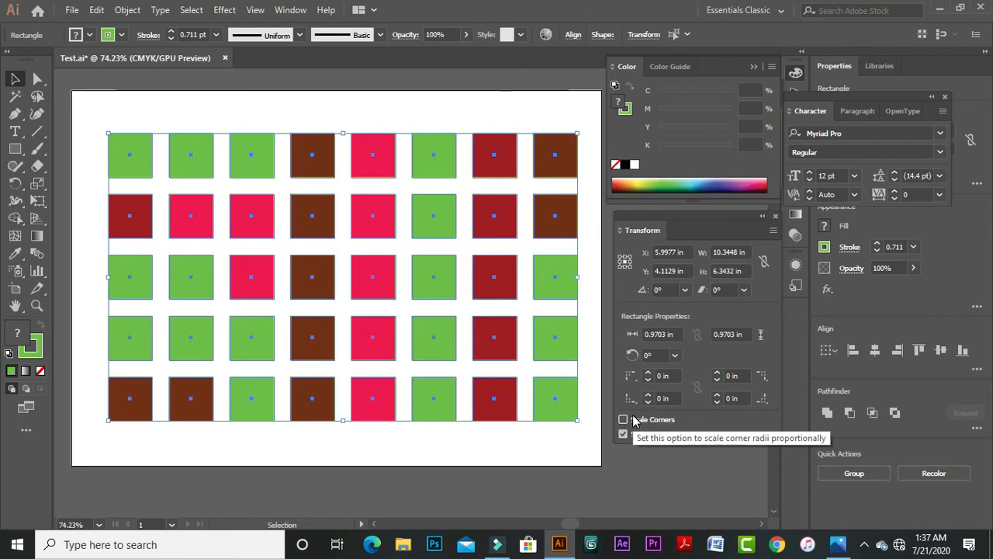
{"action": "key", "text": "Delete"}
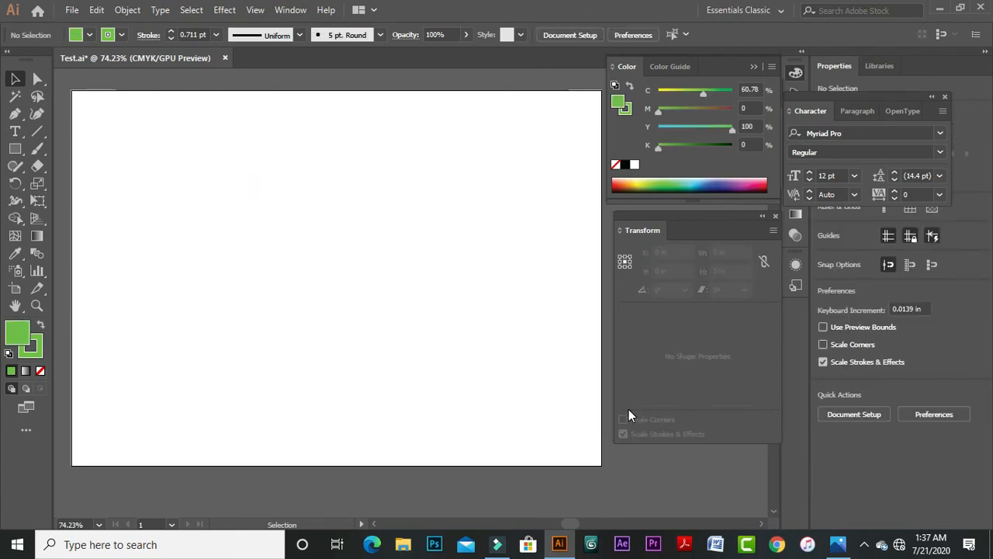
- Open the recently used file Bird.ai
{"action": "key", "text": "ctrl+o"}
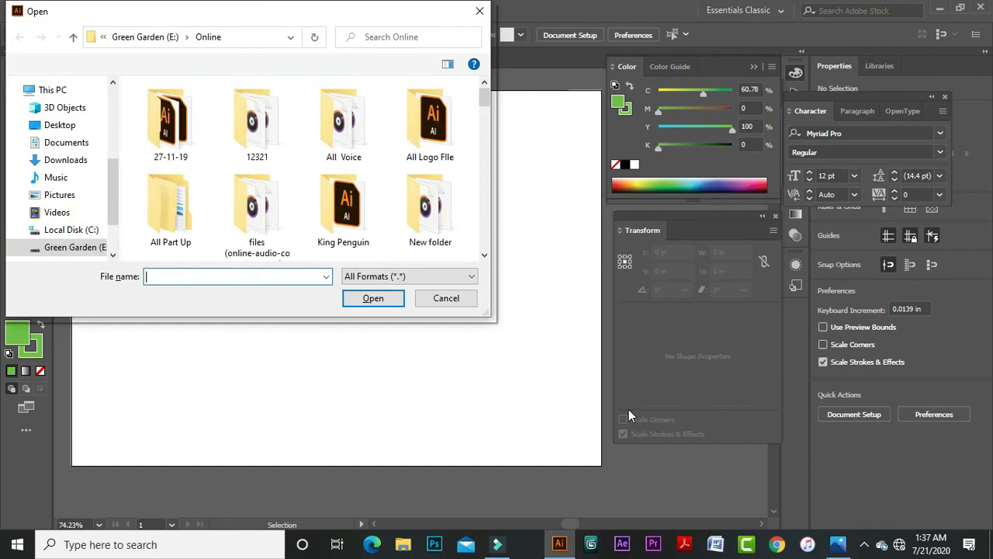
{"action": "left_click", "coordinate": [459, 300]}
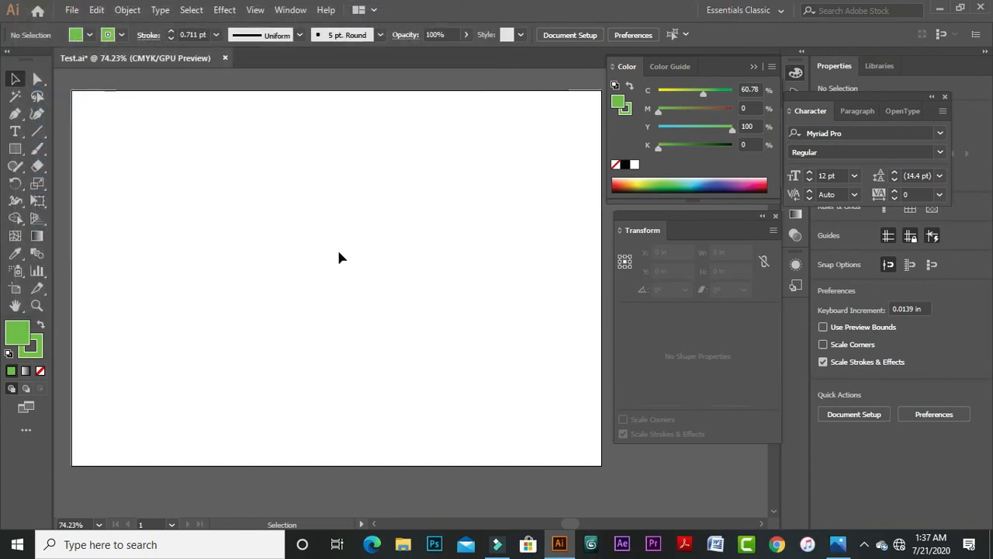
{"action": "left_click", "coordinate": [73, 11]}
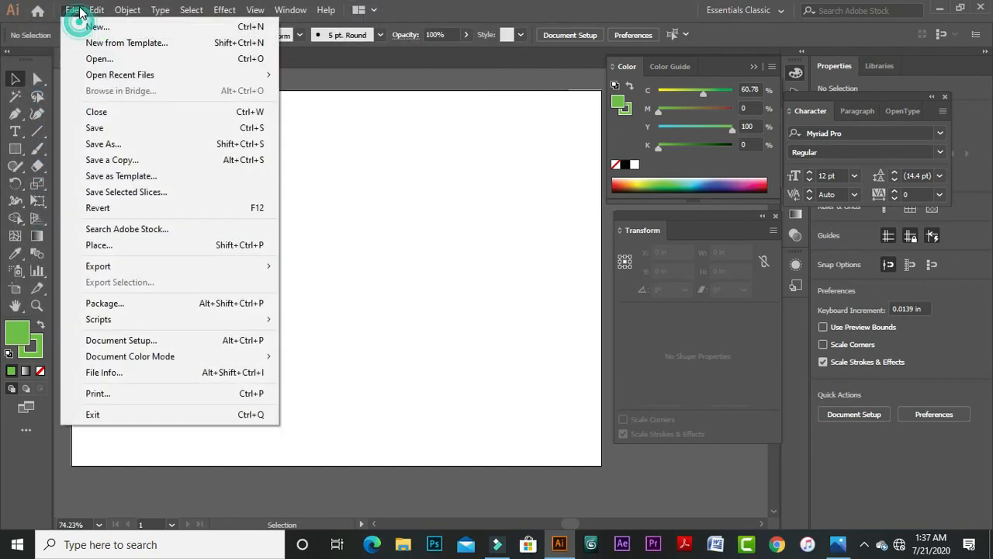
{"action": "mouse_move", "coordinate": [146, 80]}
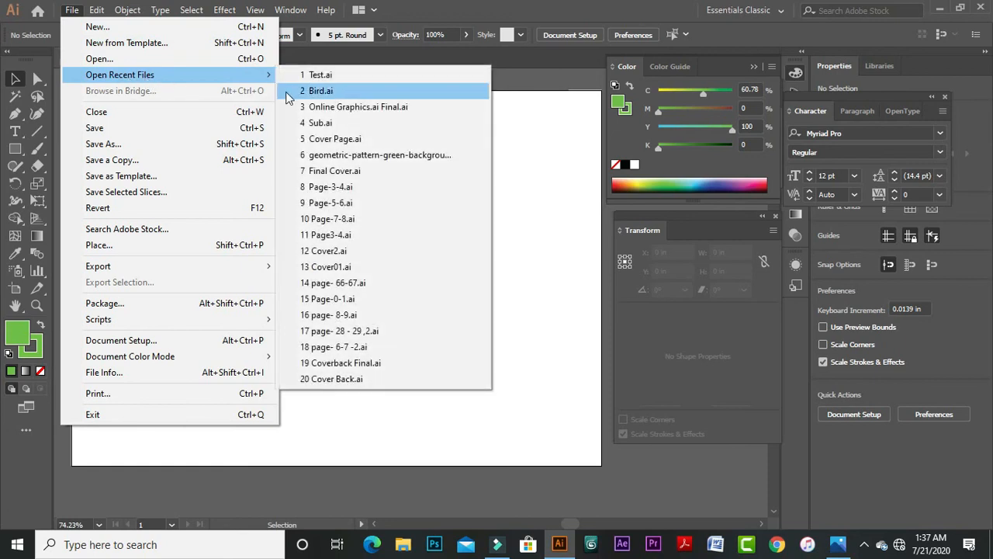
{"action": "left_click", "coordinate": [335, 94]}
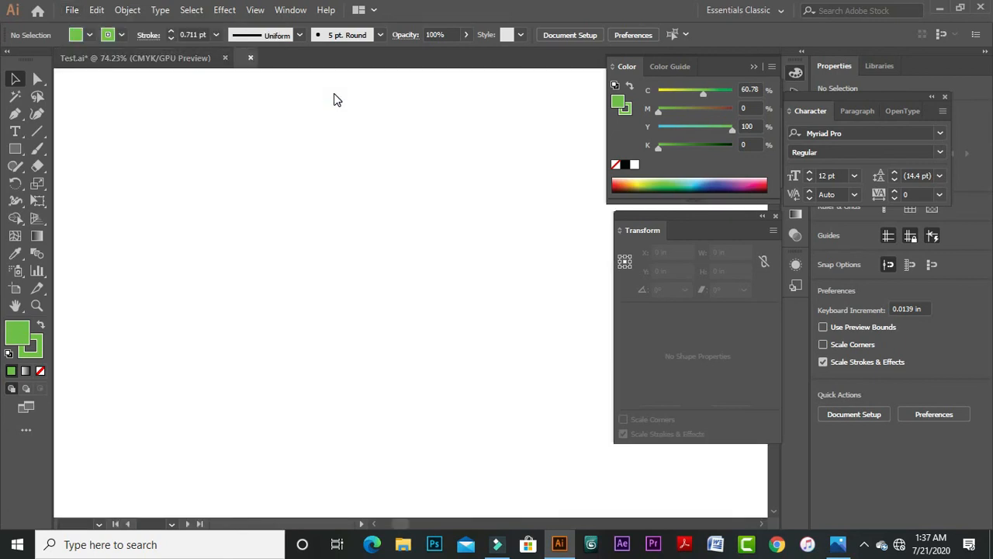
- Cut the bird group out of Bird.ai and close that file without saving
{"action": "key", "text": "ctrl+minus"}
{"action": "key", "text": "ctrl+minus"}
{"action": "left_click", "coordinate": [481, 273]}
{"action": "key", "text": "ctrl+x"}
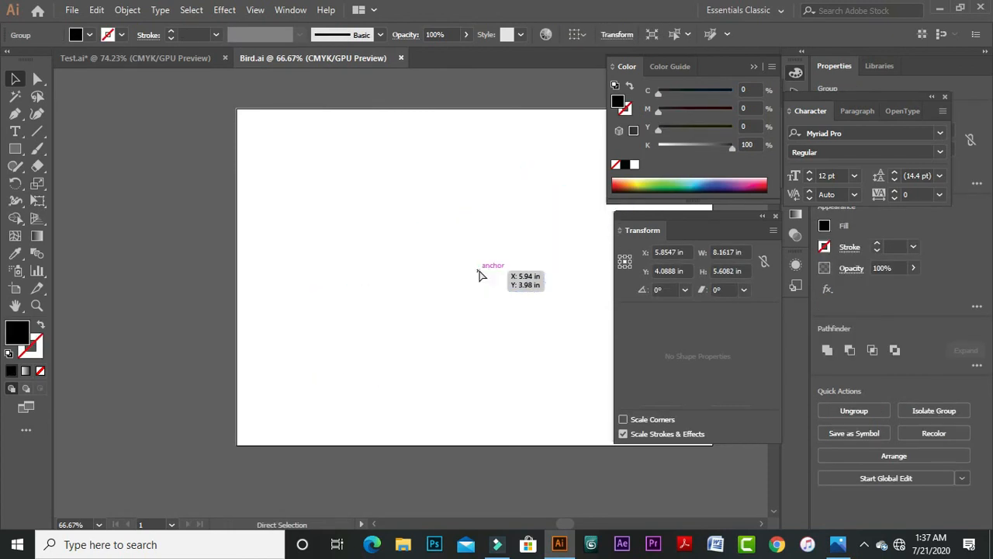
{"action": "key", "text": "ctrl+w"}
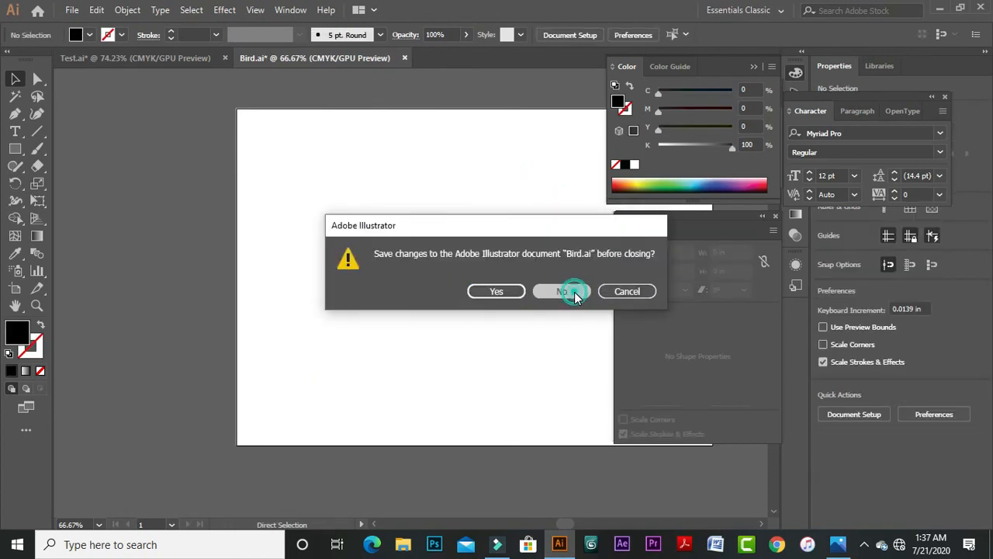
{"action": "left_click", "coordinate": [570, 291]}
{"action": "left_click", "coordinate": [377, 207]}
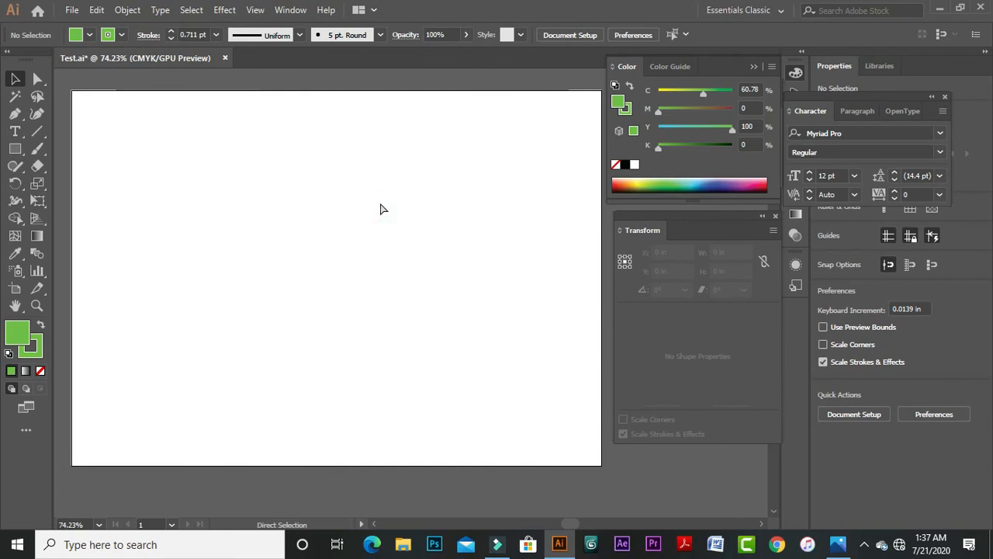
- Paste the bird group onto the Test.ai artboard at about X 6.74 in, Y 3.66 in, and deselect it
{"action": "key", "text": "ctrl+v"}
{"action": "left_click", "coordinate": [531, 331]}
{"action": "left_click_drag", "start_coordinate": [496, 248], "coordinate": [502, 279]}
{"action": "left_click_drag", "start_coordinate": [444, 317], "coordinate": [411, 283]}
{"action": "left_click", "coordinate": [565, 355]}
{"action": "left_click", "coordinate": [527, 390]}
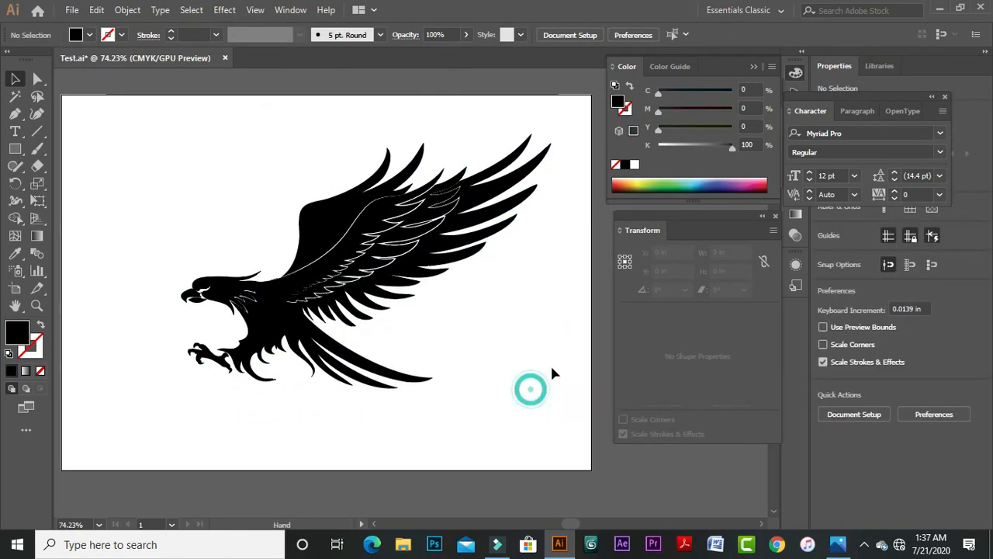
- Recolour the bird group pink (C 0, M 85.88, Y 0, K 0) from the colour spectrum and deselect it
{"action": "left_click", "coordinate": [326, 255]}
{"action": "left_click", "coordinate": [474, 342]}
{"action": "left_click", "coordinate": [383, 253]}
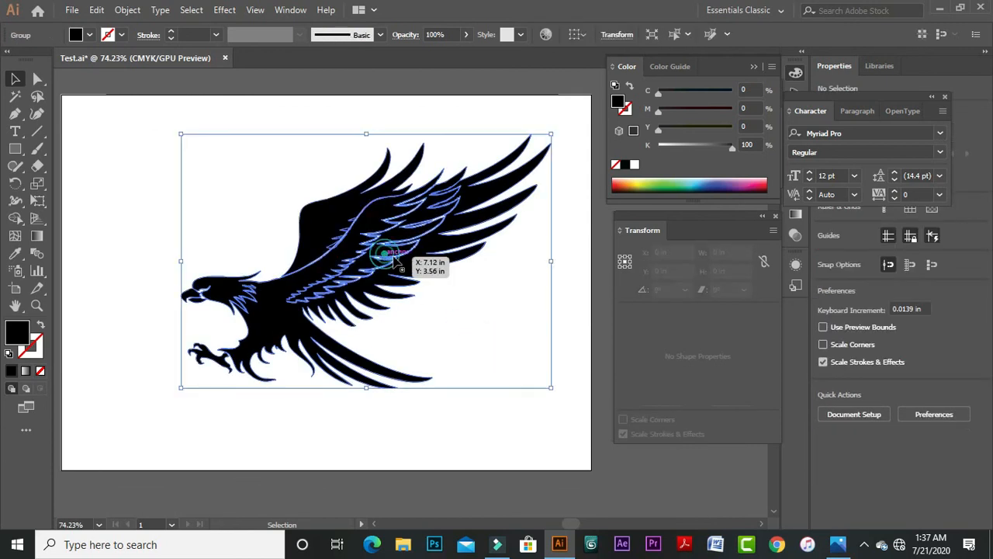
{"action": "left_click", "coordinate": [655, 184]}
{"action": "left_click", "coordinate": [711, 184]}
{"action": "left_click", "coordinate": [738, 184]}
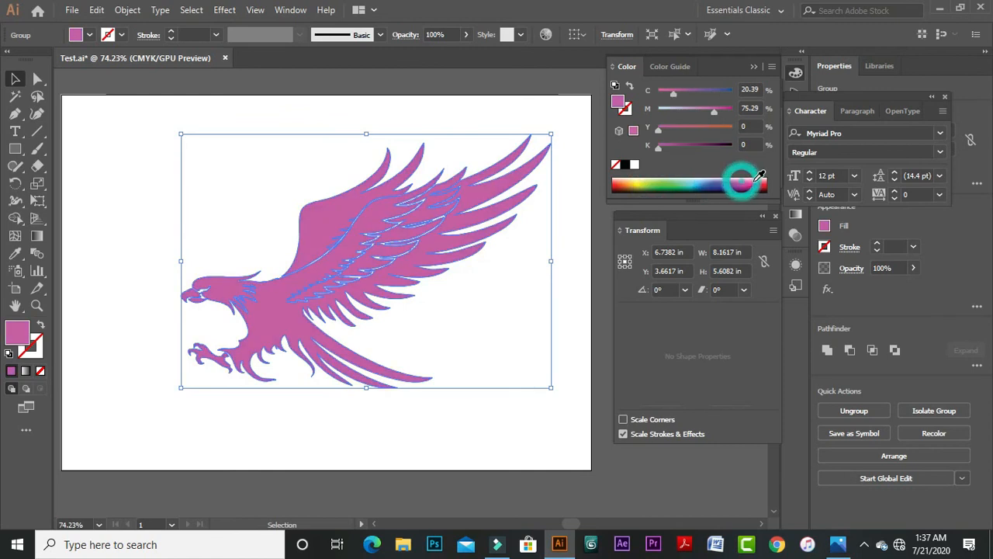
{"action": "left_click", "coordinate": [492, 296]}
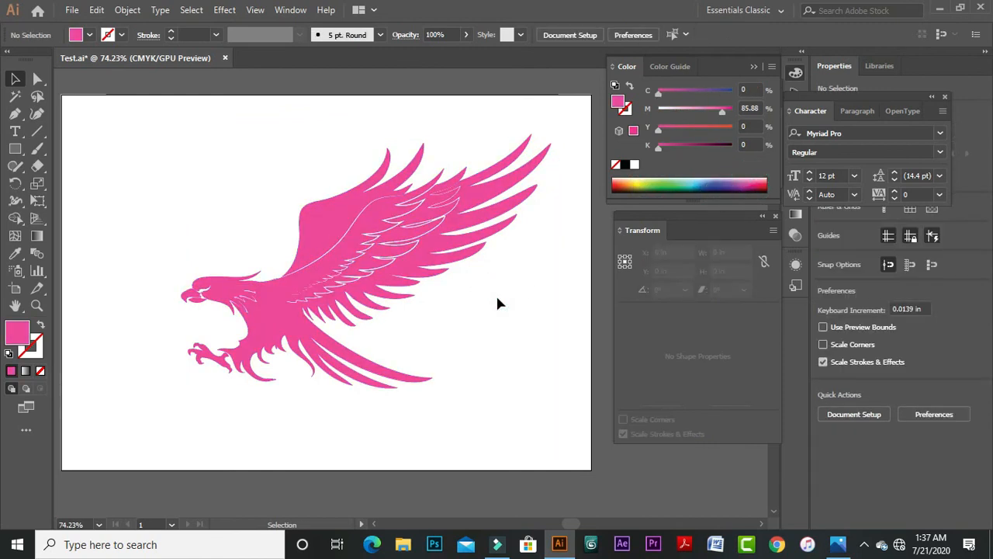
- Check how the bird selects as a single group, and undo its last two fill colour changes
{"action": "left_click", "coordinate": [432, 240]}
{"action": "left_click", "coordinate": [499, 319]}
{"action": "left_click_drag", "start_coordinate": [466, 236], "coordinate": [411, 245]}
{"action": "left_click", "coordinate": [504, 295]}
{"action": "left_click", "coordinate": [369, 262]}
{"action": "left_click", "coordinate": [510, 327]}
{"action": "key", "text": "ctrl+a"}
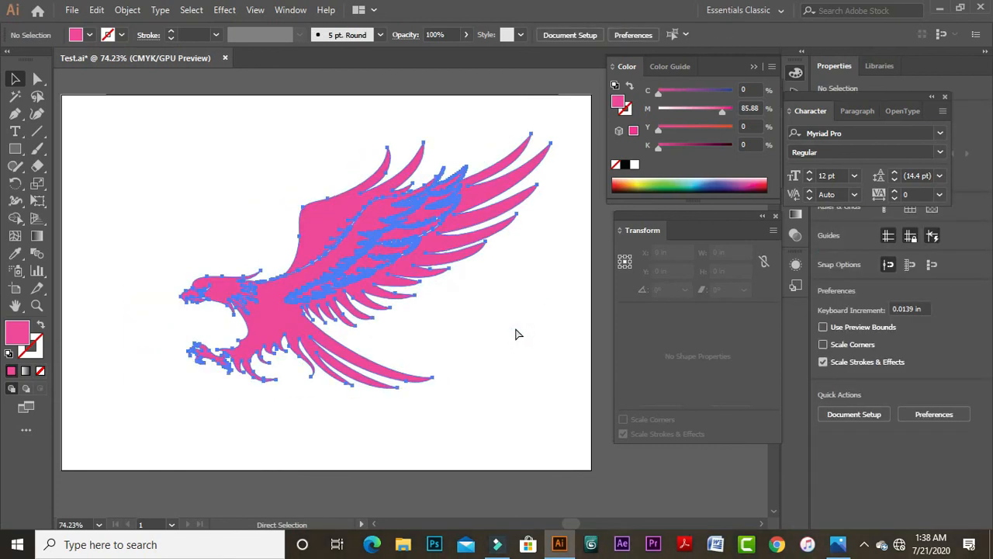
{"action": "key", "text": "ctrl+z"}
{"action": "key", "text": "ctrl+z"}
{"action": "left_click", "coordinate": [514, 329]}
{"action": "left_click", "coordinate": [466, 257]}
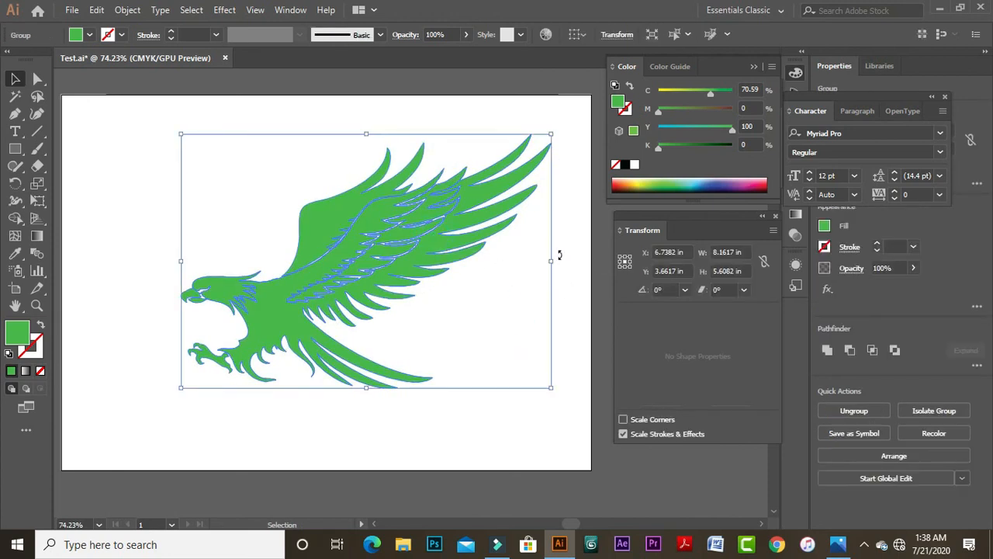
{"action": "left_click", "coordinate": [441, 340]}
{"action": "left_click", "coordinate": [415, 232]}
{"action": "left_click", "coordinate": [533, 343]}
{"action": "left_click", "coordinate": [452, 247]}
{"action": "left_click", "coordinate": [505, 333]}
{"action": "left_click", "coordinate": [397, 247]}
{"action": "left_click", "coordinate": [532, 290]}
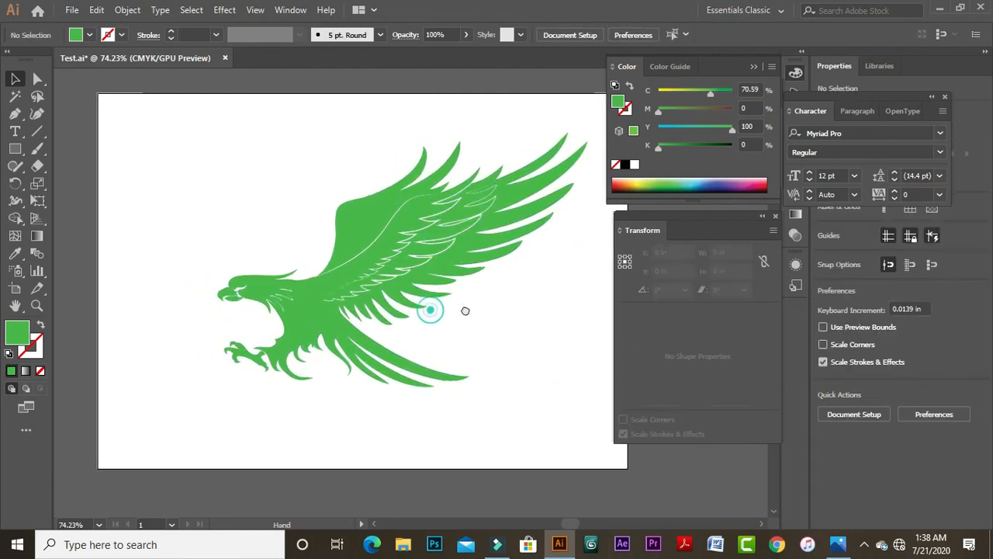
- Undo the bird's green fill to restore its black colour, and leave it deselected
{"action": "left_click", "coordinate": [443, 244]}
{"action": "key", "text": "ctrl+z"}
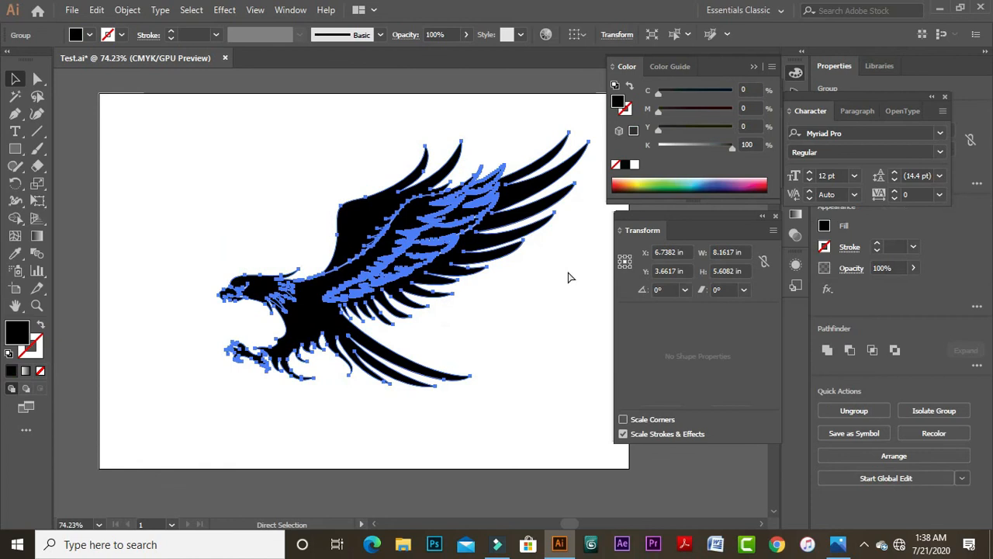
{"action": "key", "text": "ctrl+z"}
{"action": "left_click", "coordinate": [526, 345]}
{"action": "left_click_drag", "start_coordinate": [550, 302], "coordinate": [367, 270]}
{"action": "left_click", "coordinate": [508, 274]}
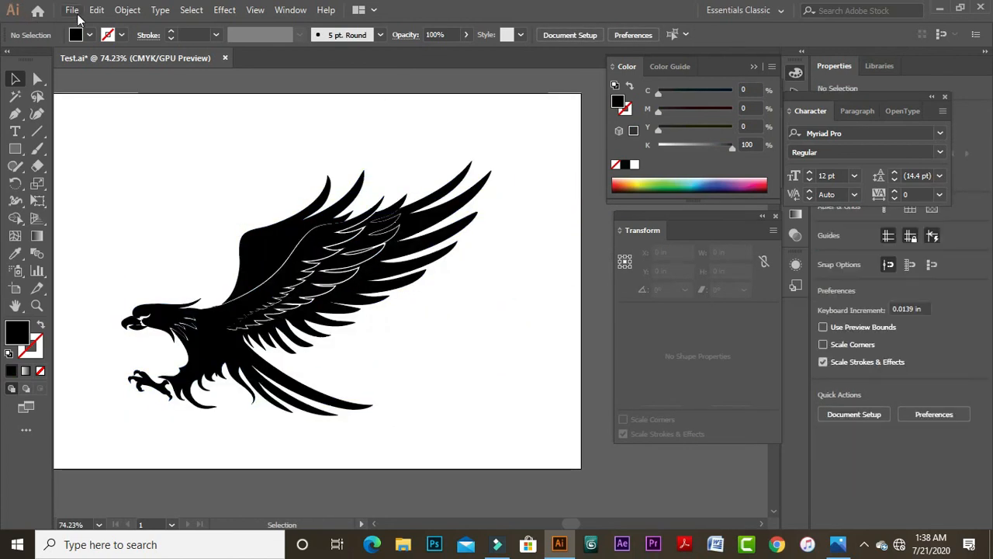
- Export the bird artwork to the Desktop as a JPEG named 1233
{"action": "left_click", "coordinate": [76, 13]}
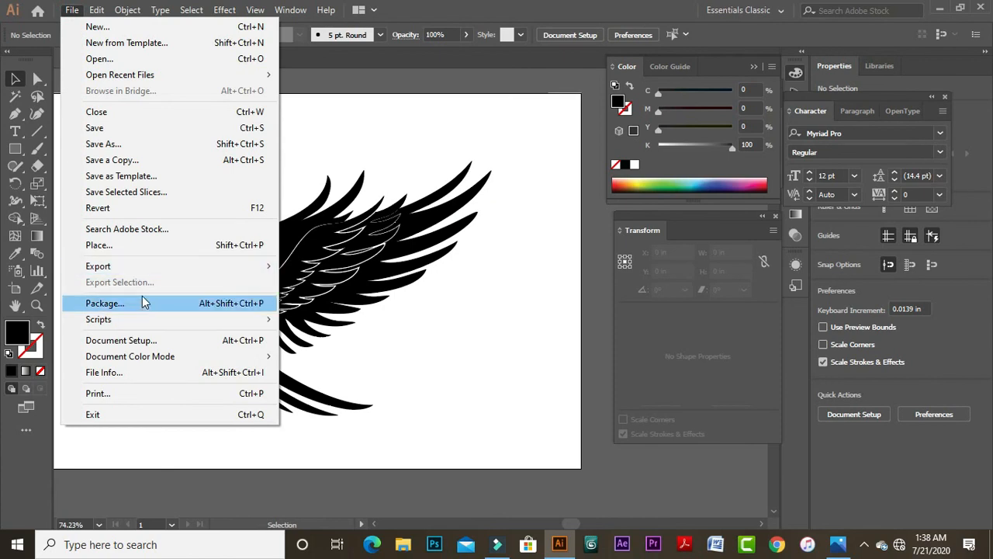
{"action": "mouse_move", "coordinate": [271, 267]}
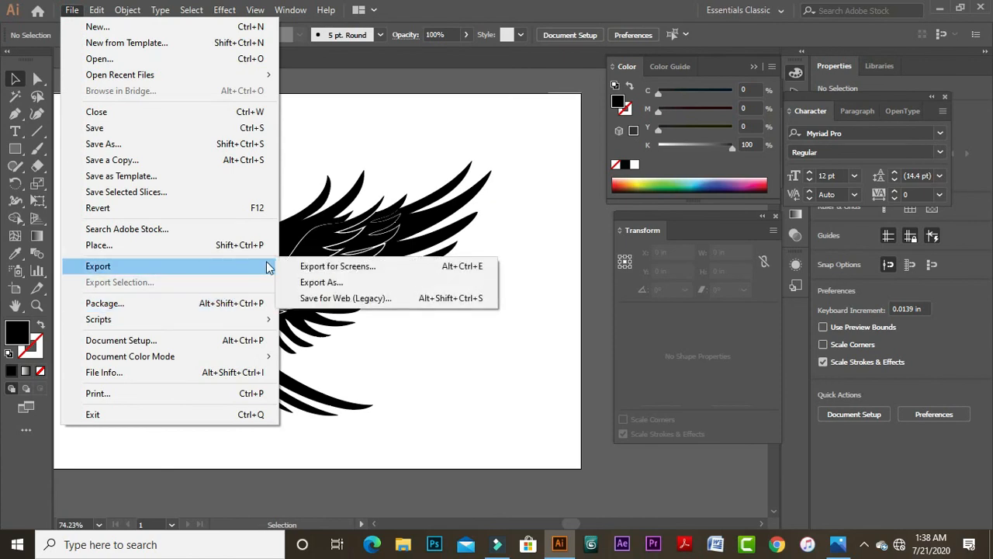
{"action": "left_click", "coordinate": [339, 284]}
{"action": "left_click", "coordinate": [60, 125]}
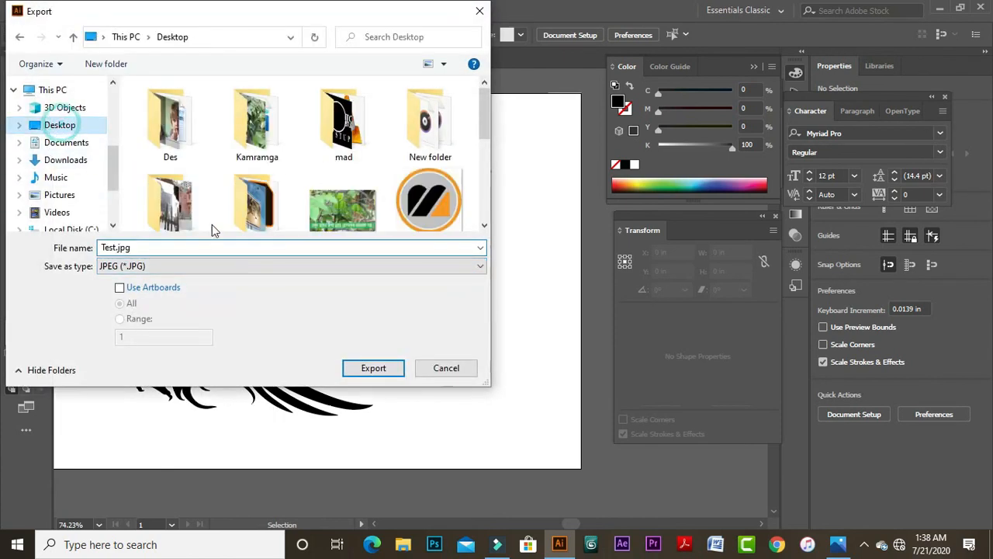
{"action": "left_click", "coordinate": [56, 249]}
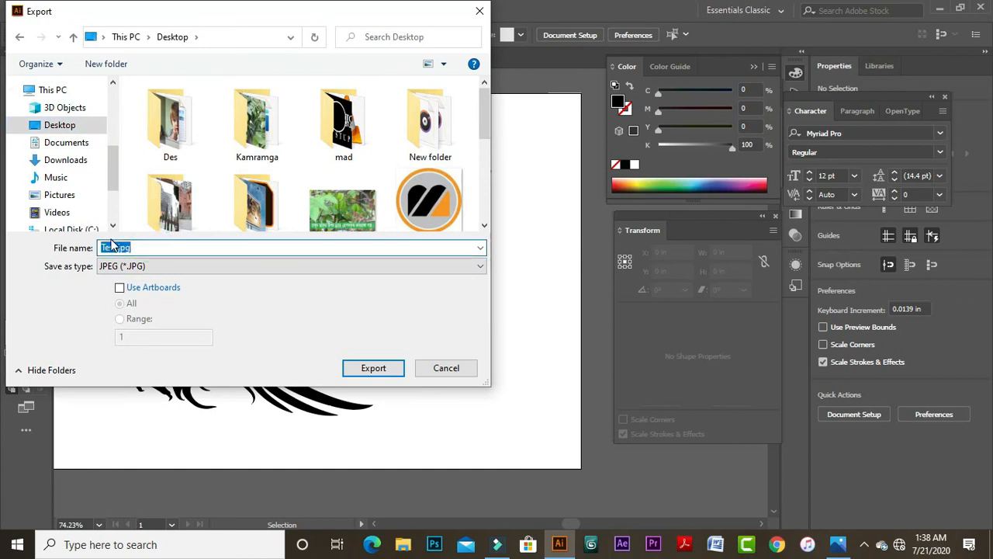
{"action": "type", "text": "1233"}
{"action": "left_click", "coordinate": [369, 369]}
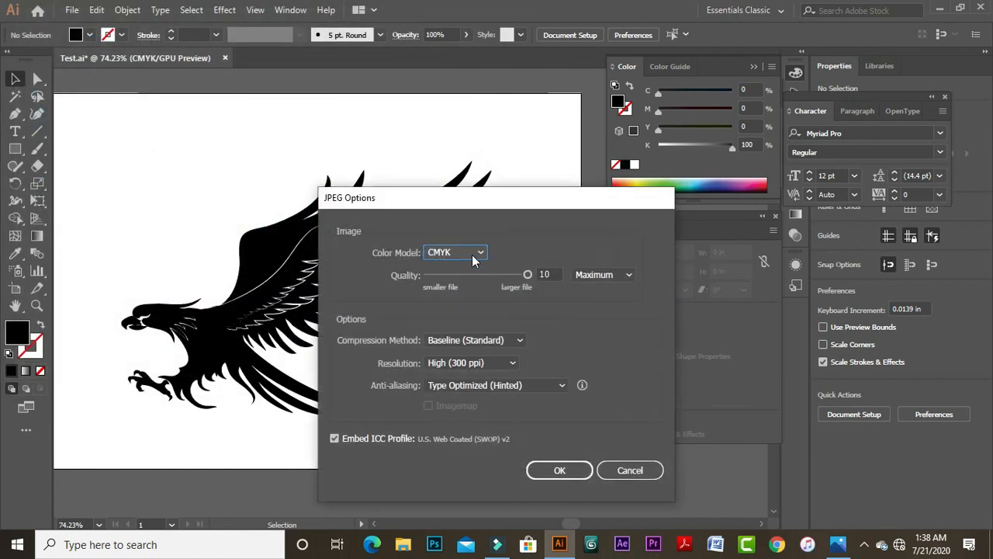
- Set the JPEG colour model to RGB and complete the export
{"action": "left_click", "coordinate": [481, 253]}
{"action": "left_click", "coordinate": [454, 264]}
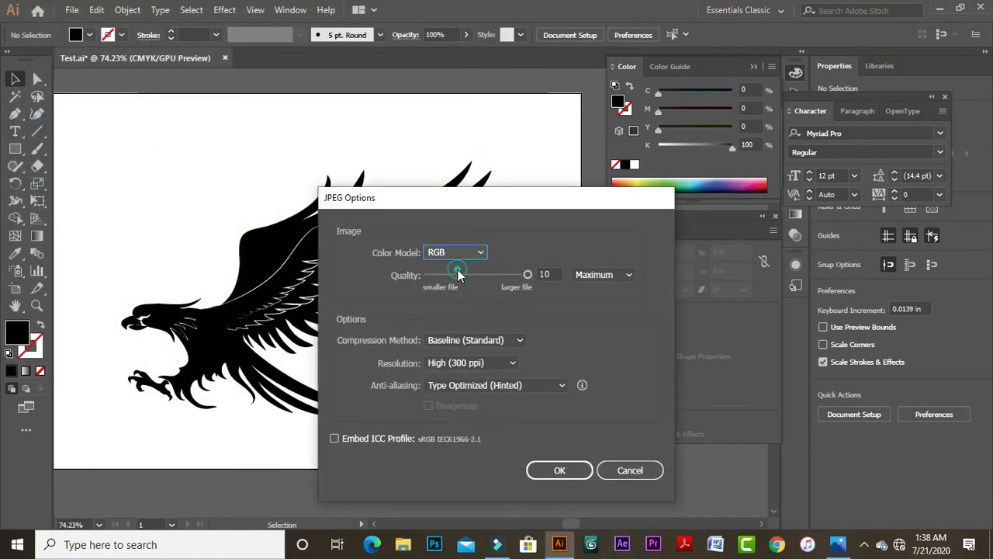
{"action": "left_click", "coordinate": [552, 477]}
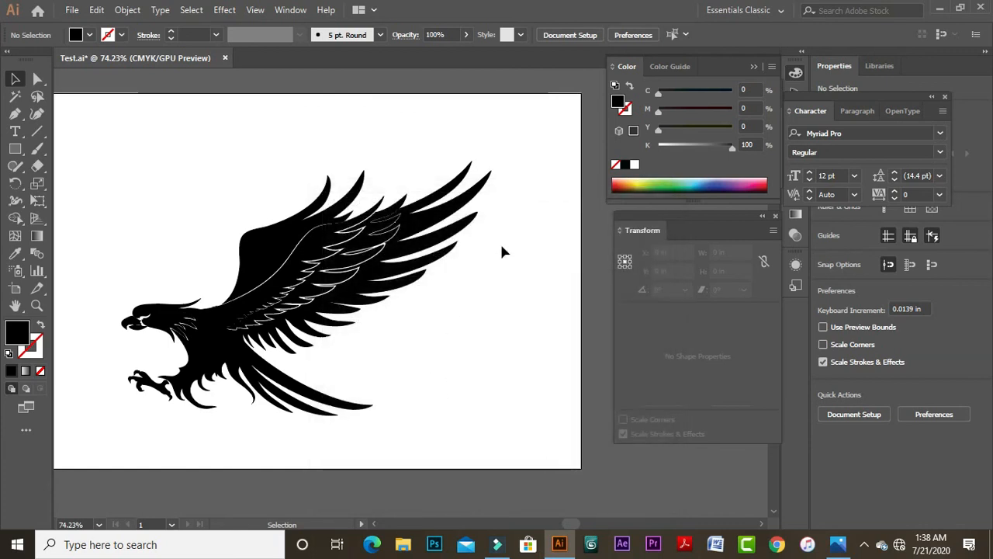
- Open the exported image 1233.jpg from the Desktop
{"action": "key", "text": "ctrl+o"}
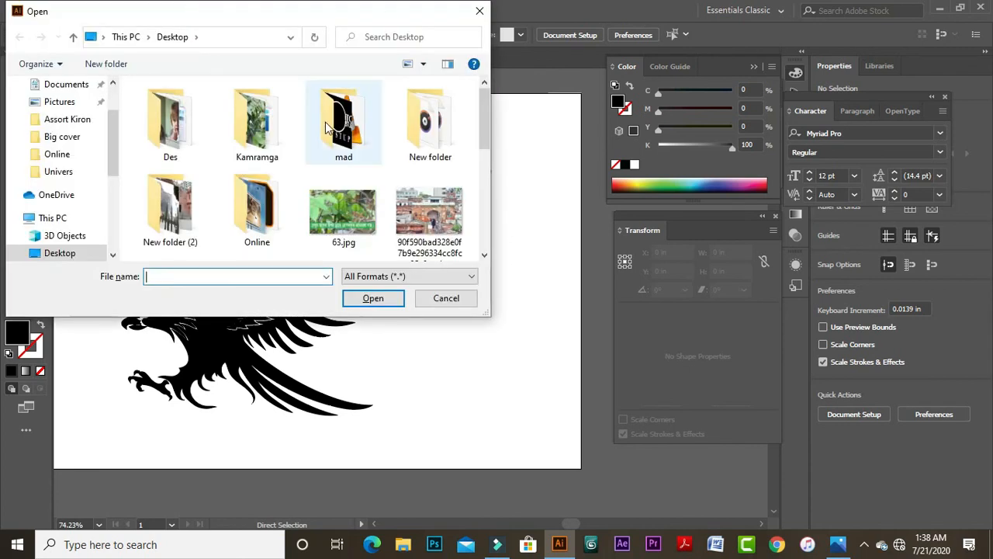
{"action": "scroll", "coordinate": [370, 231], "scroll_direction": "down", "scroll_amount": 1}
{"action": "left_click", "coordinate": [256, 116]}
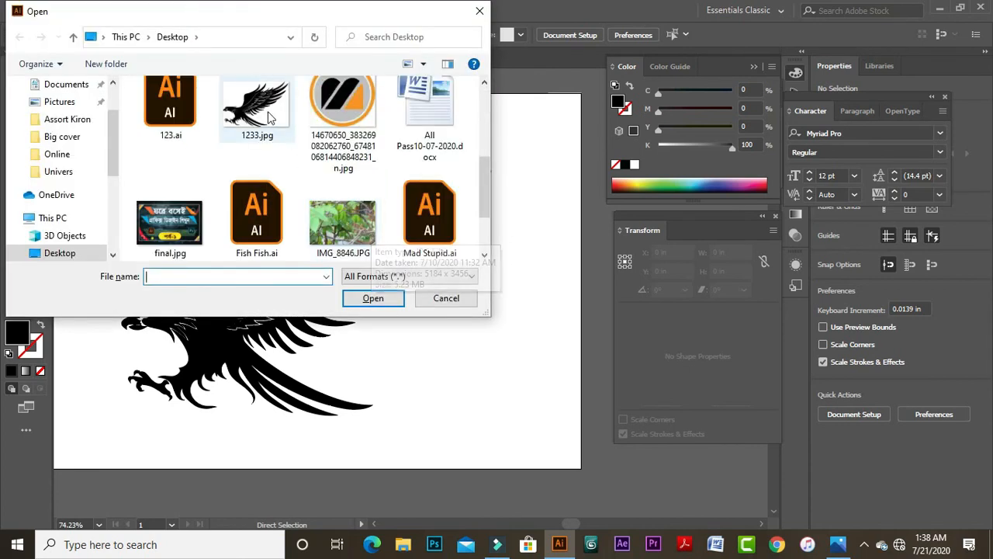
{"action": "left_click", "coordinate": [373, 298]}
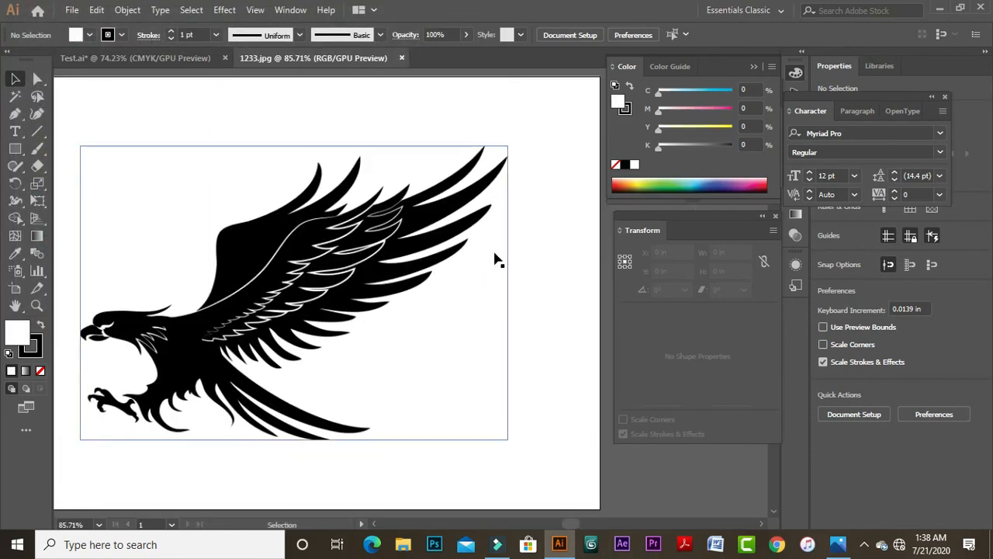
- Remove the bird image from the 1233.jpg document and close it without saving
{"action": "left_click", "coordinate": [423, 258]}
{"action": "key", "text": "Delete"}
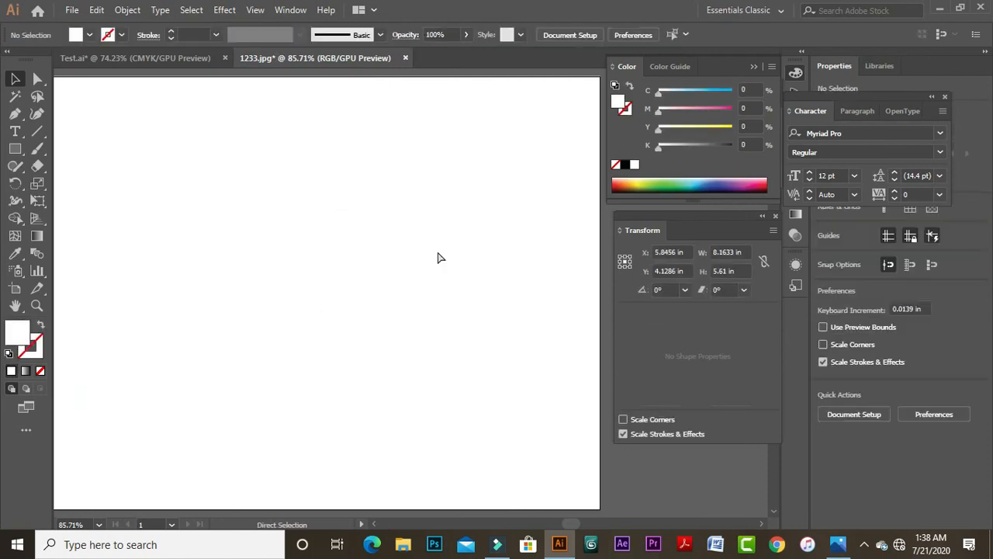
{"action": "key", "text": "ctrl+w"}
{"action": "left_click", "coordinate": [571, 293]}
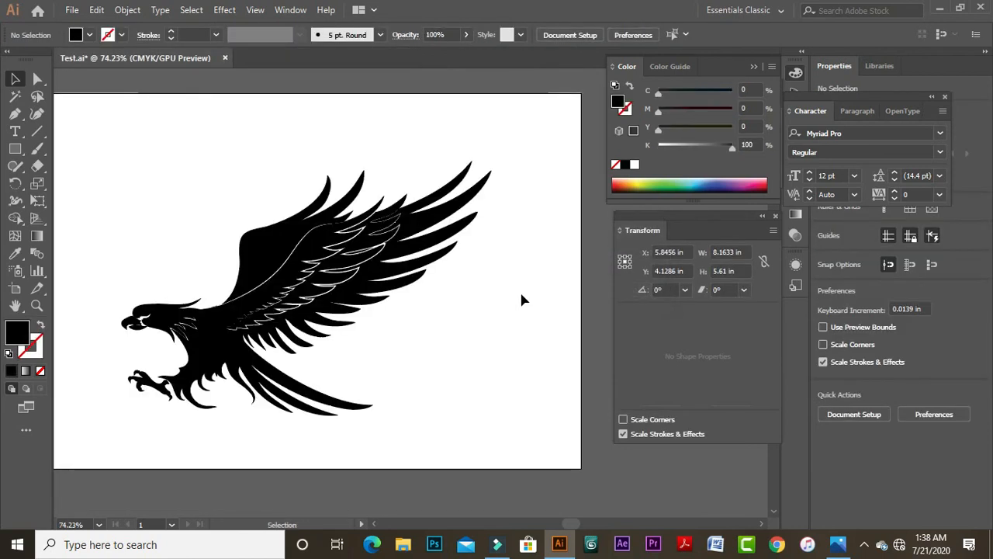
- Scale the vector bird down to about 3.31 by 2.28 in, keeping it in the artboard's upper-left area
{"action": "left_click", "coordinate": [378, 264]}
{"action": "left_click_drag", "start_coordinate": [494, 416], "coordinate": [271, 264]}
{"action": "left_click", "coordinate": [478, 349]}
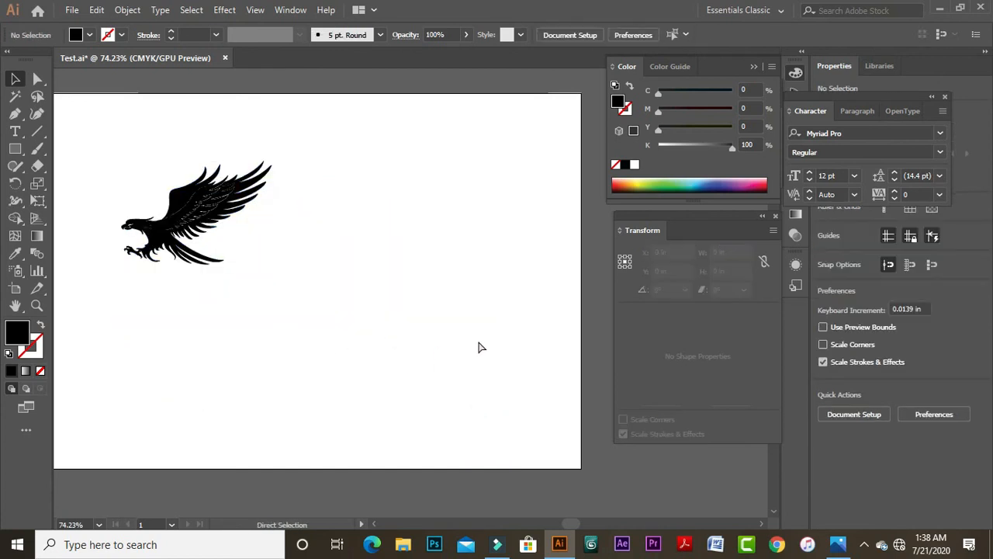
- Paste the copied bird image, scale it to about 4.27 by 2.93 in, and place it below and right of the vector bird
{"action": "key", "text": "ctrl+v"}
{"action": "scroll", "coordinate": [558, 221], "scroll_direction": "right", "scroll_amount": 1}
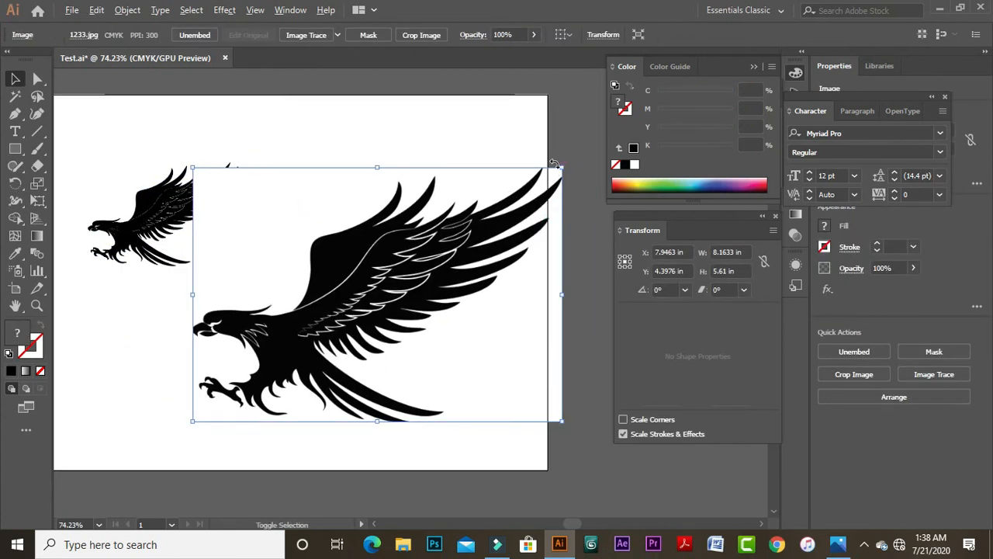
{"action": "left_click_drag", "start_coordinate": [559, 166], "coordinate": [474, 228]}
{"action": "left_click_drag", "start_coordinate": [394, 311], "coordinate": [341, 300]}
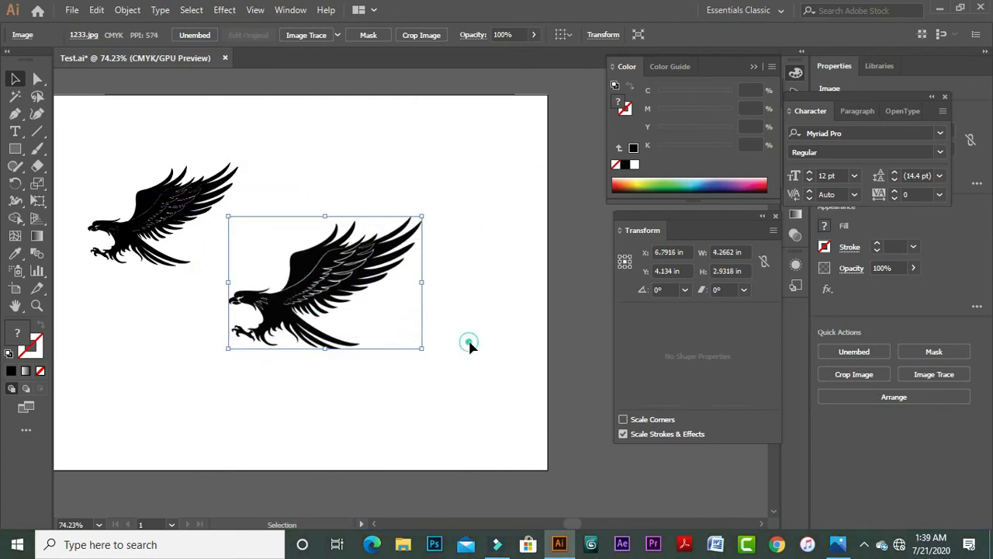
{"action": "left_click", "coordinate": [481, 355]}
{"action": "left_click", "coordinate": [372, 331]}
{"action": "left_click_drag", "start_coordinate": [372, 331], "coordinate": [422, 328]}
{"action": "left_click", "coordinate": [503, 364]}
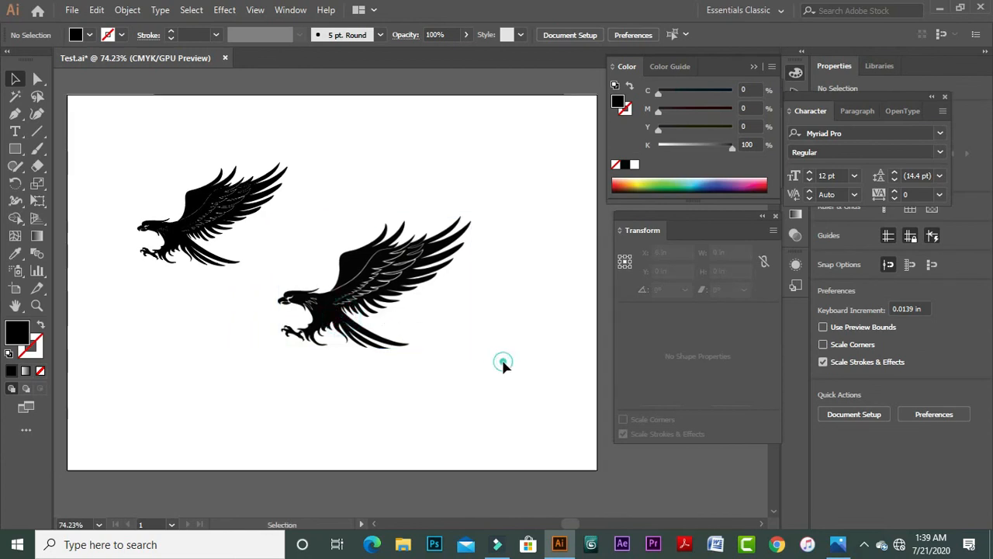
- Select the bird image and the vector bird in turn to compare the two object types, leaving neither selected
{"action": "left_click", "coordinate": [404, 332]}
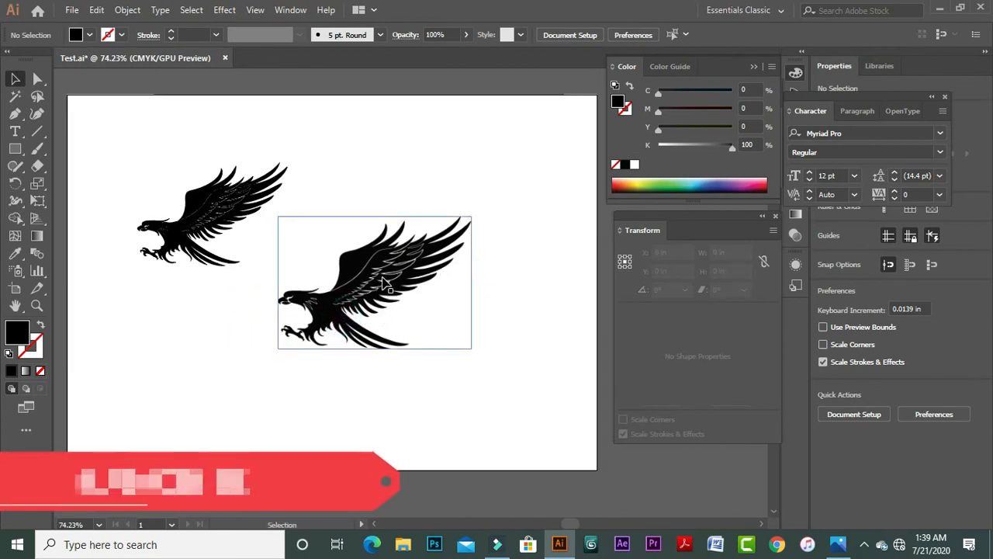
{"action": "left_click", "coordinate": [479, 376]}
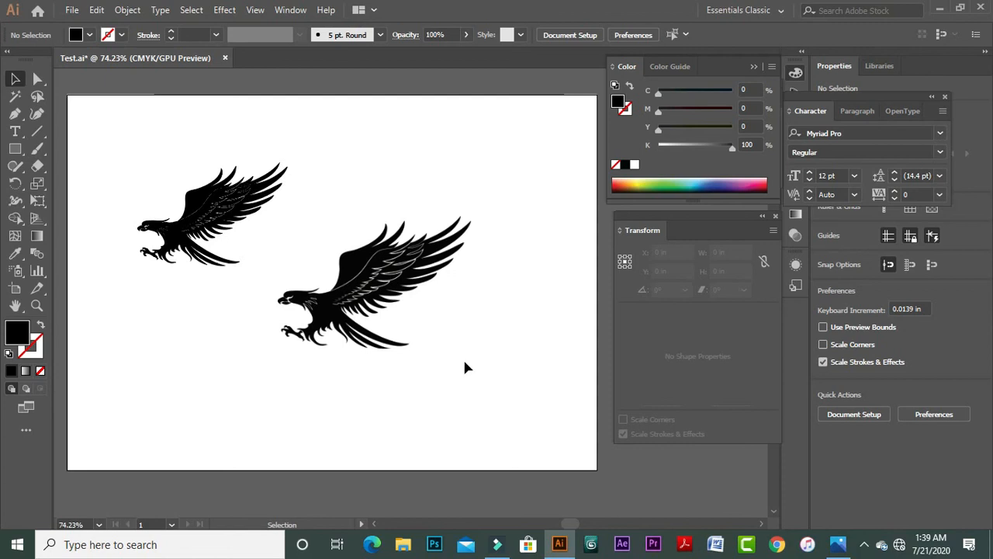
{"action": "left_click", "coordinate": [368, 289]}
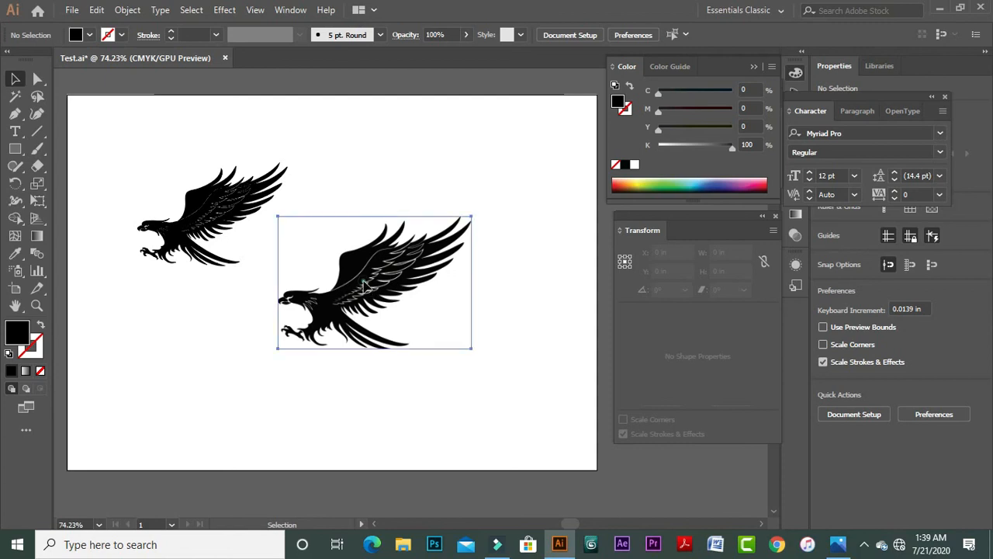
{"action": "left_click", "coordinate": [247, 208]}
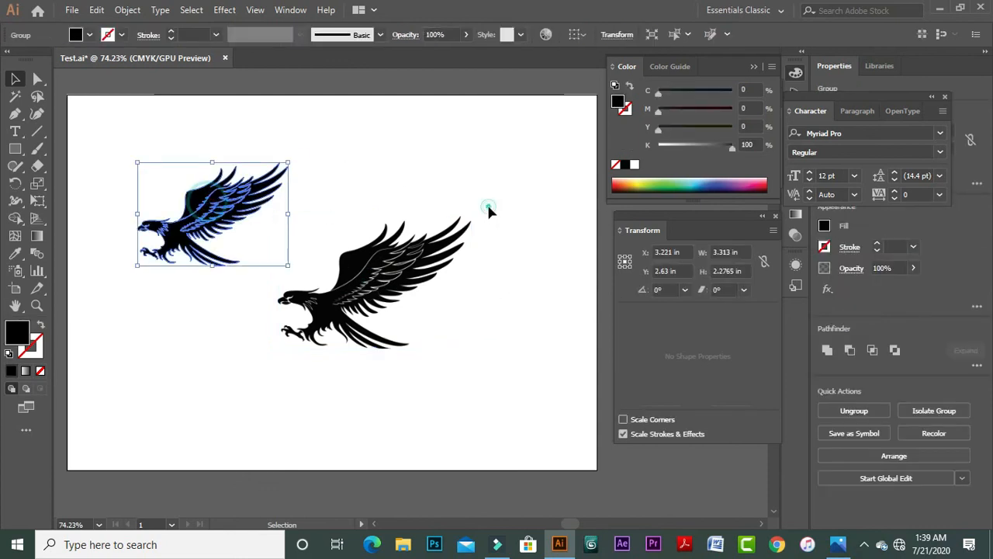
{"action": "left_click", "coordinate": [481, 206]}
- Examine the wing feather edges of the bird image at magnifications up to 8500%
{"action": "left_click", "coordinate": [462, 233]}
{"action": "left_click", "coordinate": [459, 229]}
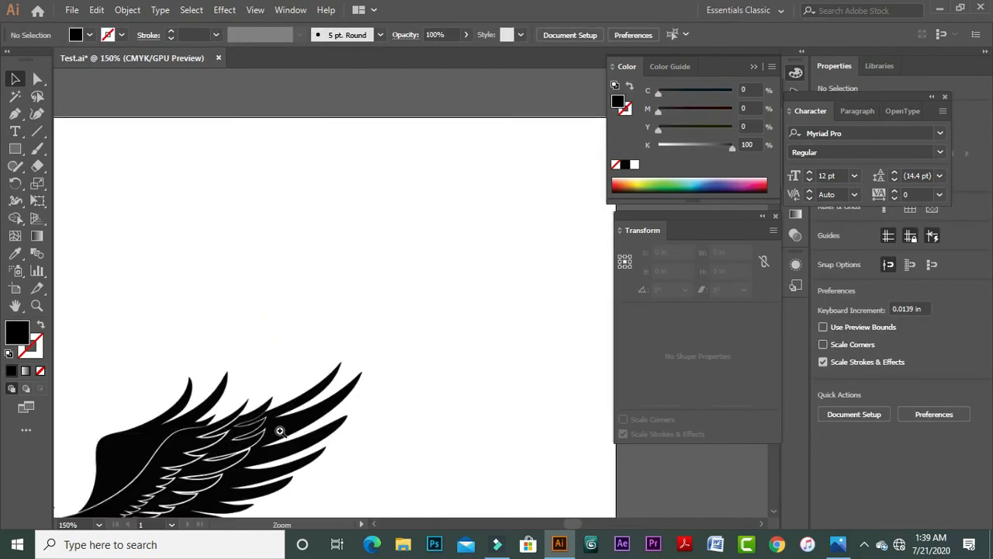
{"action": "left_click", "coordinate": [281, 431]}
{"action": "left_click", "coordinate": [394, 328]}
{"action": "left_click", "coordinate": [441, 290]}
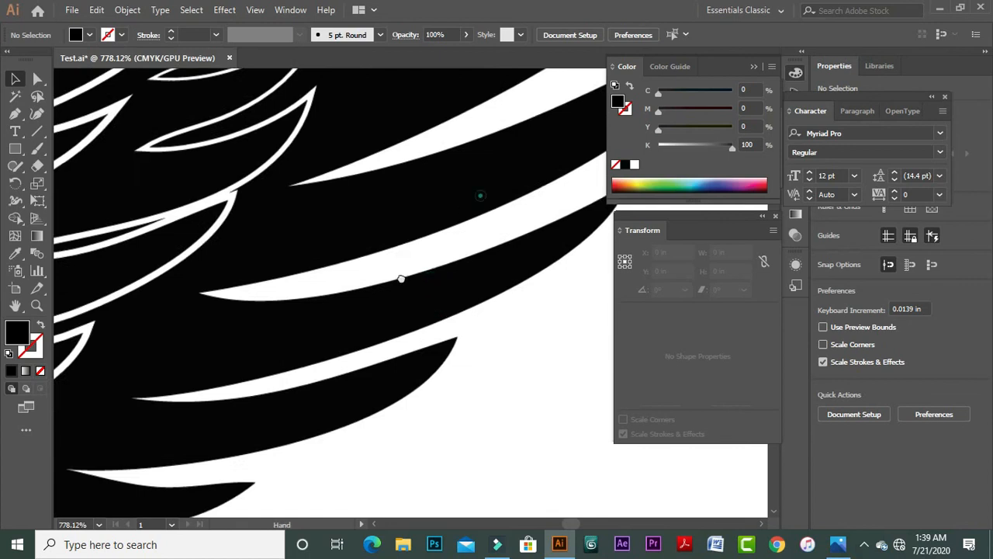
{"action": "left_click", "coordinate": [365, 268]}
{"action": "left_click", "coordinate": [352, 199]}
{"action": "left_click", "coordinate": [530, 410], "text": "ctrl"}
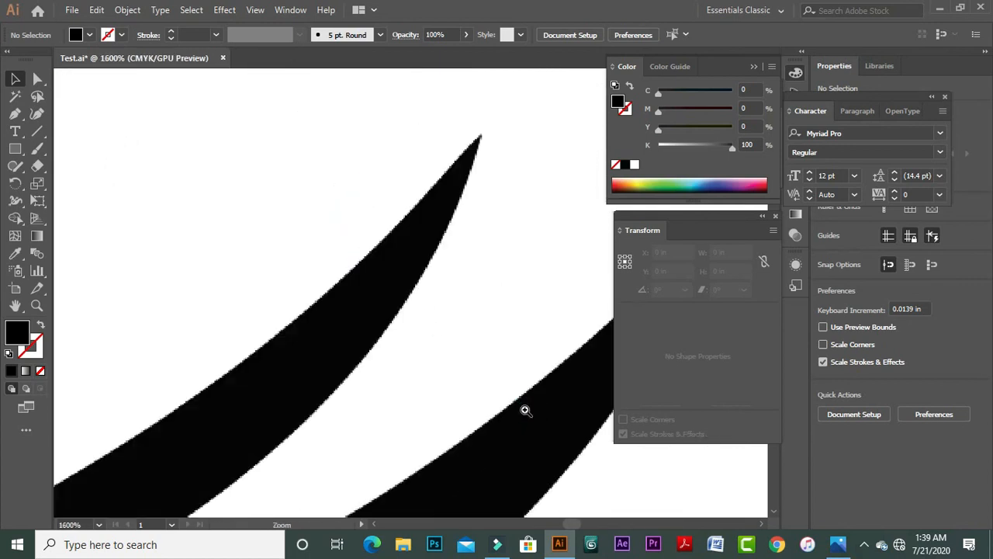
{"action": "left_click", "coordinate": [525, 409], "text": "ctrl"}
{"action": "left_click", "coordinate": [519, 403], "text": "ctrl"}
{"action": "left_click_drag", "start_coordinate": [315, 286], "coordinate": [496, 310]}
{"action": "left_click_drag", "start_coordinate": [209, 213], "coordinate": [426, 352]}
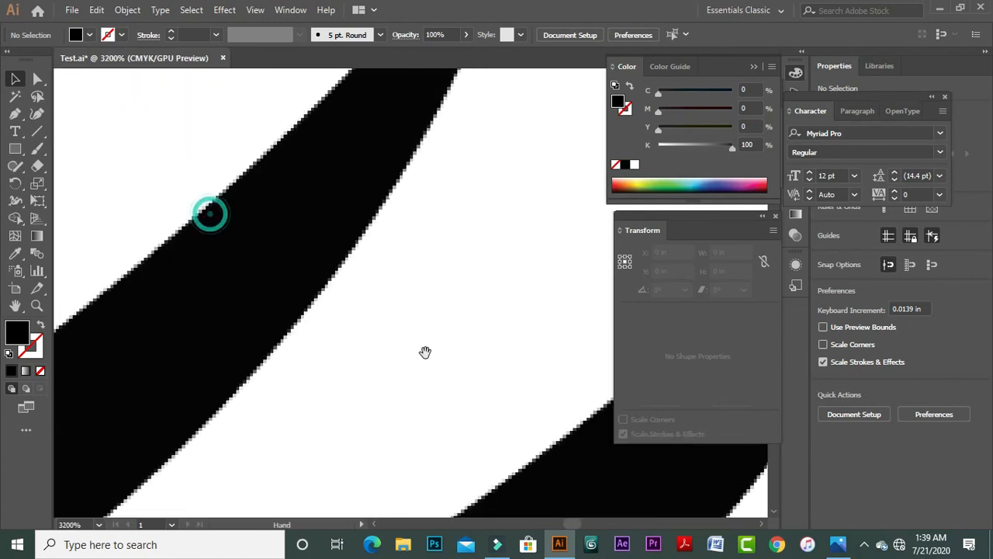
{"action": "left_click", "coordinate": [368, 266], "text": "ctrl"}
{"action": "left_click", "coordinate": [373, 266], "text": "ctrl"}
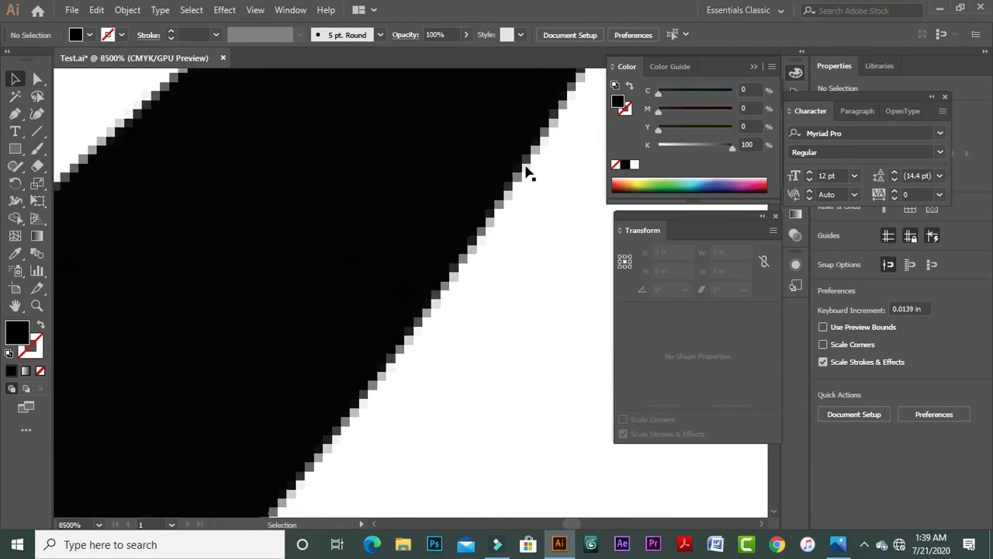
- Hide the panels and follow the image's feather edge up to its tip at 8500%
{"action": "key", "text": "Tab"}
{"action": "key", "text": "space"}
{"action": "left_click_drag", "start_coordinate": [492, 117], "coordinate": [529, 258]}
{"action": "left_click_drag", "start_coordinate": [528, 150], "coordinate": [494, 343]}
{"action": "left_click_drag", "start_coordinate": [542, 162], "coordinate": [421, 331]}
{"action": "left_click_drag", "start_coordinate": [503, 139], "coordinate": [488, 193]}
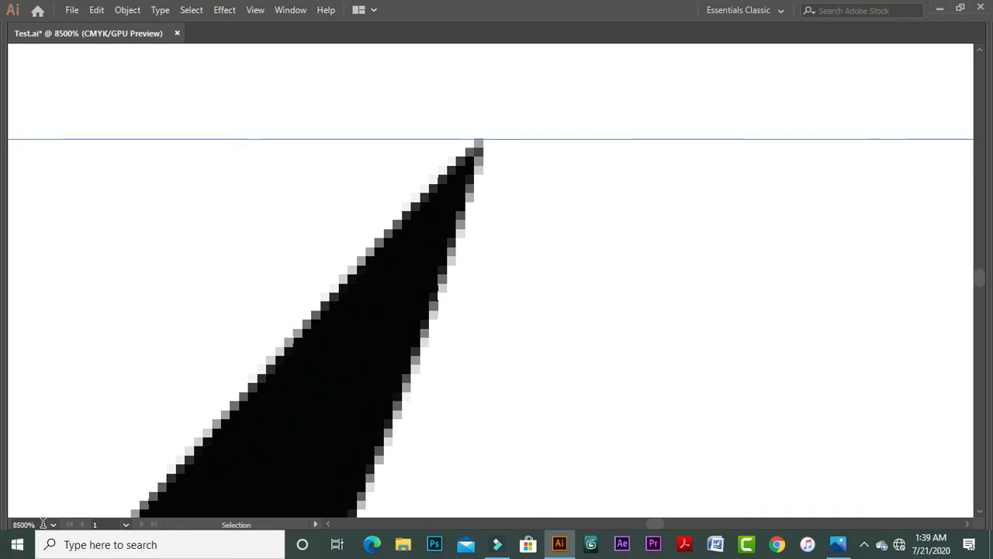
- Examine the individual pixels at the image's feather tip at 34000% magnification
{"action": "key", "text": "z"}
{"action": "left_click", "coordinate": [477, 199]}
{"action": "left_click", "coordinate": [476, 199]}
{"action": "left_click", "coordinate": [582, 303]}
{"action": "key", "text": "space"}
{"action": "left_click_drag", "start_coordinate": [438, 463], "coordinate": [538, 177]}
{"action": "left_click_drag", "start_coordinate": [497, 290], "coordinate": [536, 191]}
{"action": "key", "text": "v"}
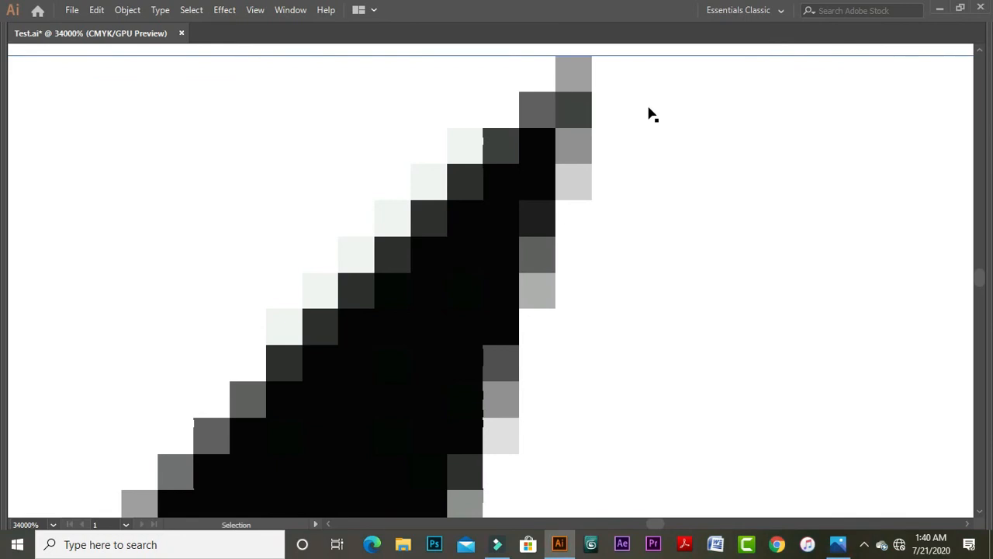
- Enlarge the vector bird to about 4.58 in wide and leave it unselected
{"action": "key", "text": "a"}
{"action": "scroll", "coordinate": [651, 118], "scroll_direction": "down", "scroll_amount": 10}
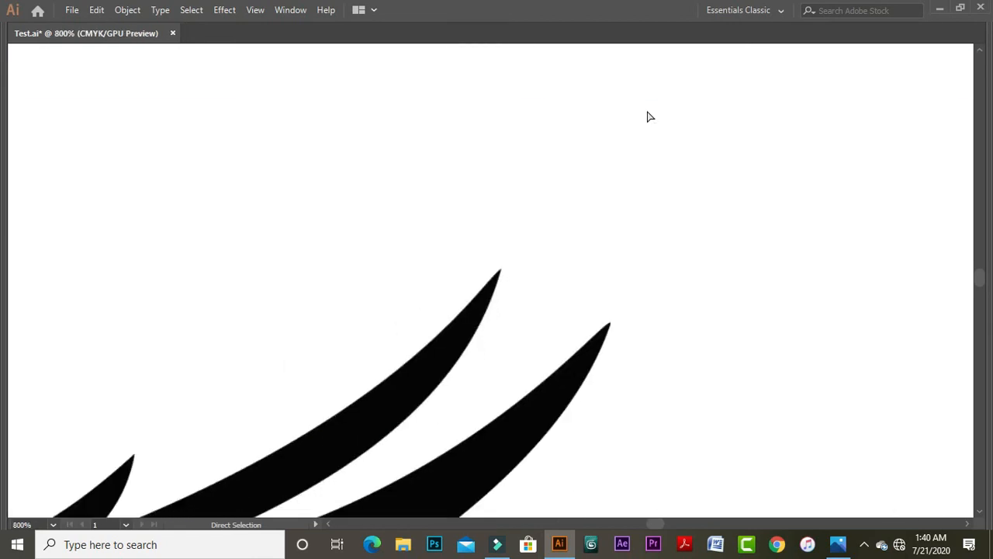
{"action": "scroll", "coordinate": [650, 117], "scroll_direction": "down", "scroll_amount": 5}
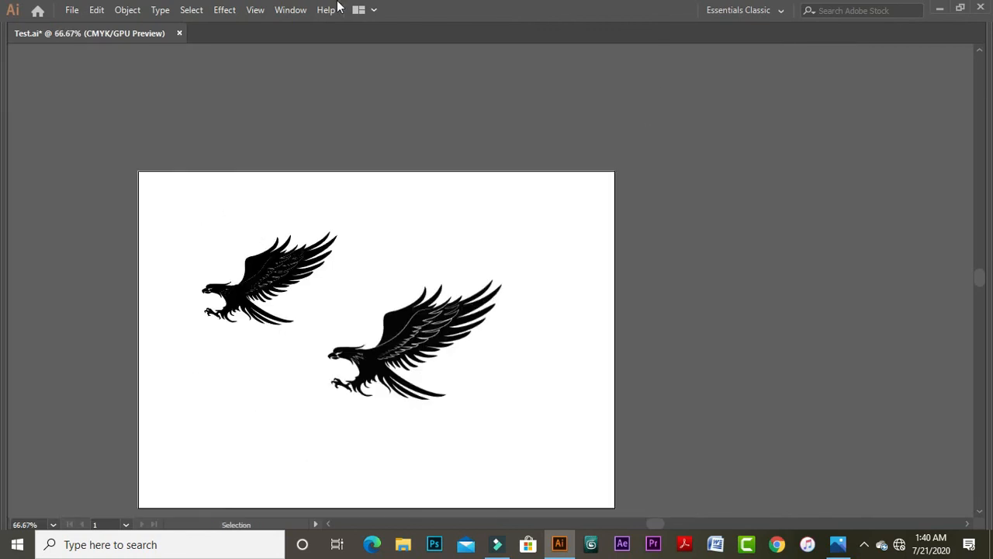
{"action": "left_click", "coordinate": [311, 248]}
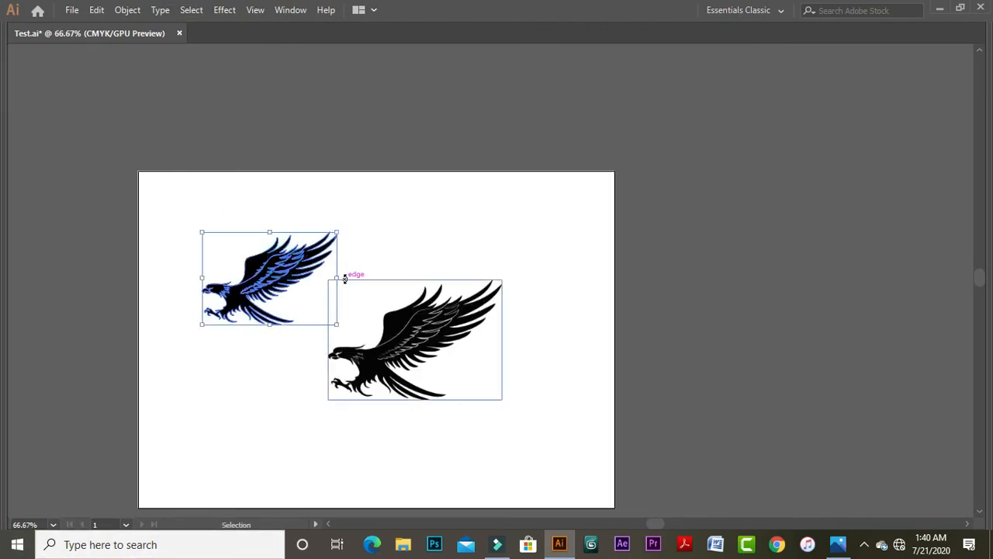
{"action": "left_click_drag", "start_coordinate": [338, 232], "coordinate": [369, 210]}
{"action": "left_click_drag", "start_coordinate": [172, 346], "coordinate": [181, 337]}
{"action": "left_click", "coordinate": [415, 269]}
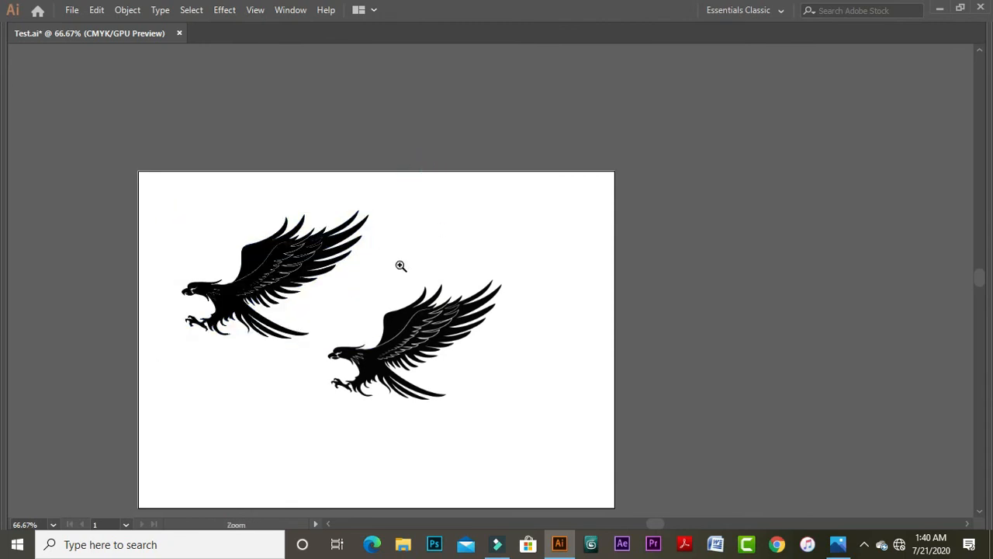
- Examine the upper wing feathers of the vector bird at magnifications up to 3200%
{"action": "left_click", "coordinate": [400, 266]}
{"action": "left_click", "coordinate": [484, 267]}
{"action": "left_click_drag", "start_coordinate": [488, 190], "coordinate": [688, 329]}
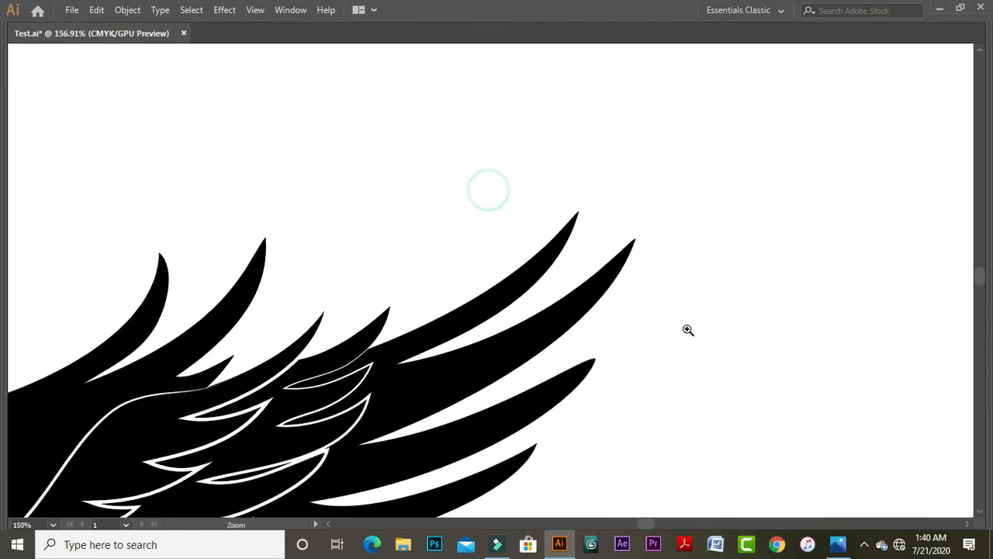
{"action": "left_click", "coordinate": [612, 240]}
{"action": "left_click", "coordinate": [615, 242]}
{"action": "left_click", "coordinate": [307, 320]}
{"action": "left_click", "coordinate": [284, 323]}
{"action": "left_click_drag", "start_coordinate": [411, 314], "coordinate": [363, 368]}
{"action": "left_click", "coordinate": [397, 254]}
{"action": "left_click_drag", "start_coordinate": [536, 273], "coordinate": [546, 269]}
{"action": "left_click", "coordinate": [545, 267]}
{"action": "left_click", "coordinate": [557, 274]}
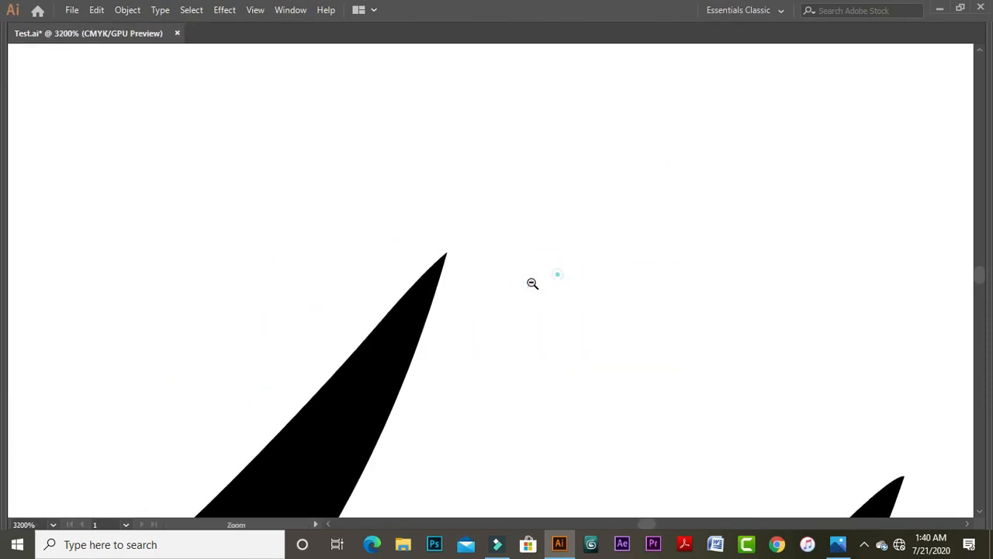
- Inspect the sharpness of the vector bird's feather tip at magnifications up to 64000%
{"action": "left_click", "coordinate": [412, 295]}
{"action": "left_click", "coordinate": [499, 304]}
{"action": "left_click_drag", "start_coordinate": [450, 182], "coordinate": [465, 408]}
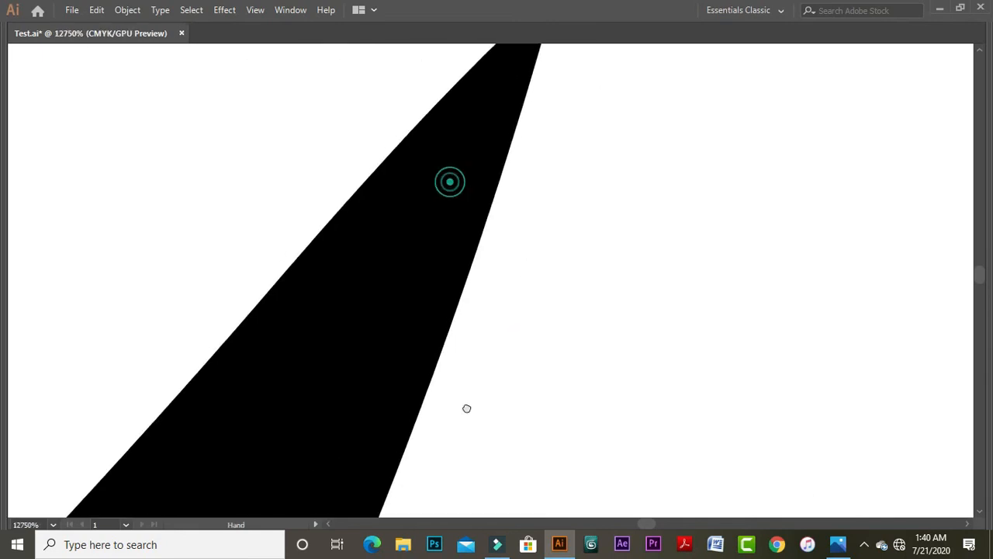
{"action": "left_click_drag", "start_coordinate": [458, 326], "coordinate": [396, 491]}
{"action": "left_click", "coordinate": [436, 267]}
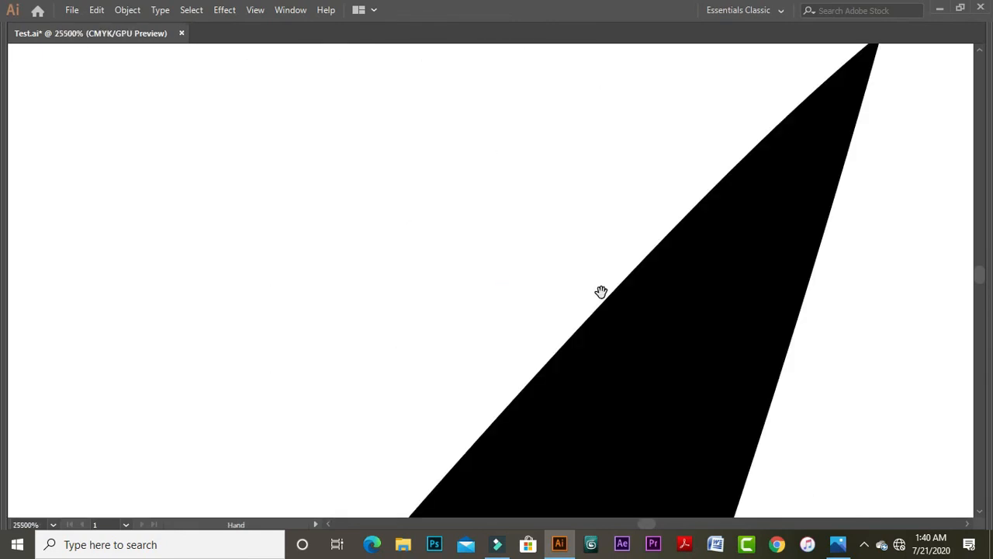
{"action": "left_click_drag", "start_coordinate": [597, 292], "coordinate": [594, 315]}
{"action": "left_click", "coordinate": [567, 300]}
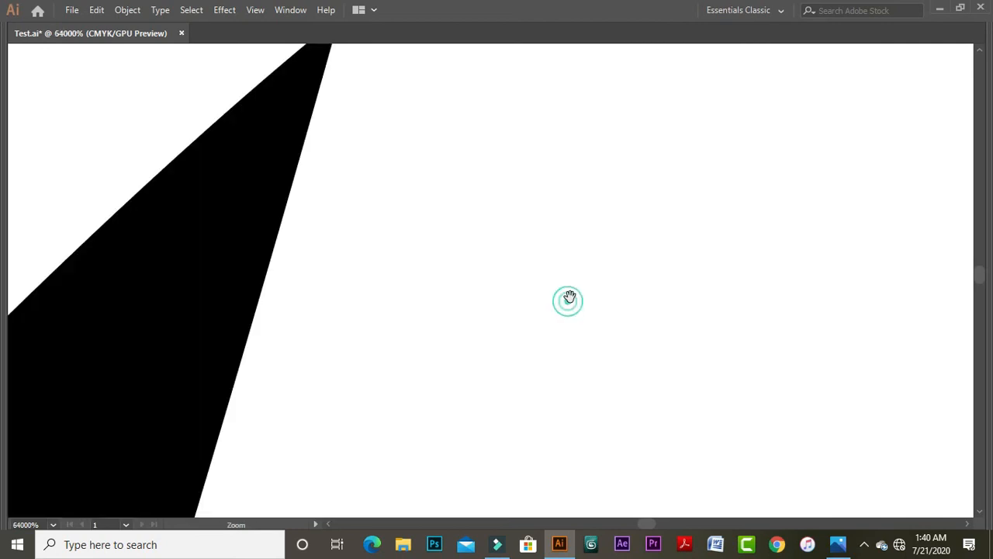
{"action": "left_click_drag", "start_coordinate": [386, 236], "coordinate": [350, 334]}
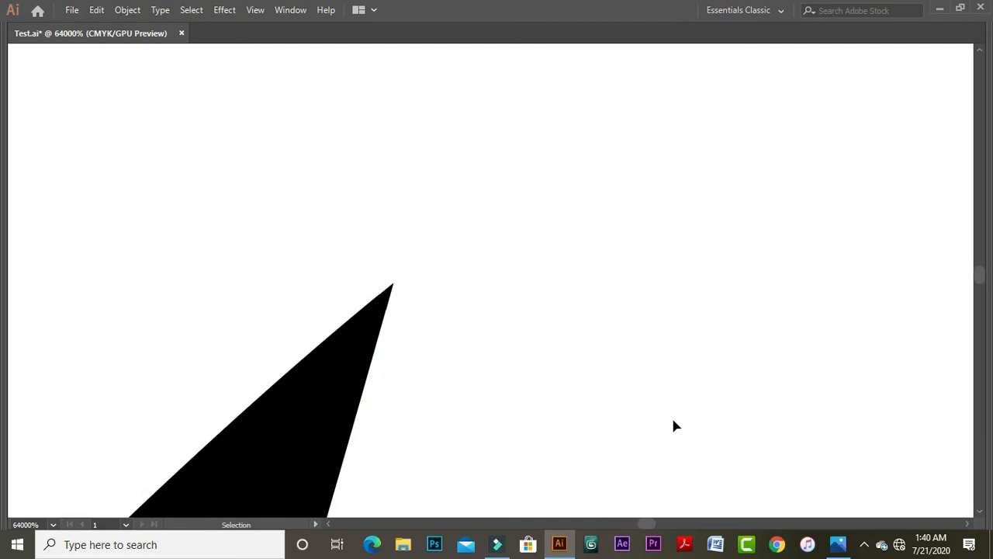
- Return to a view of both birds, then examine the vector bird's upper wing feathers again at up to 1600%
{"action": "key", "text": "a"}
{"action": "scroll", "coordinate": [388, 317], "scroll_direction": "down", "scroll_amount": 4}
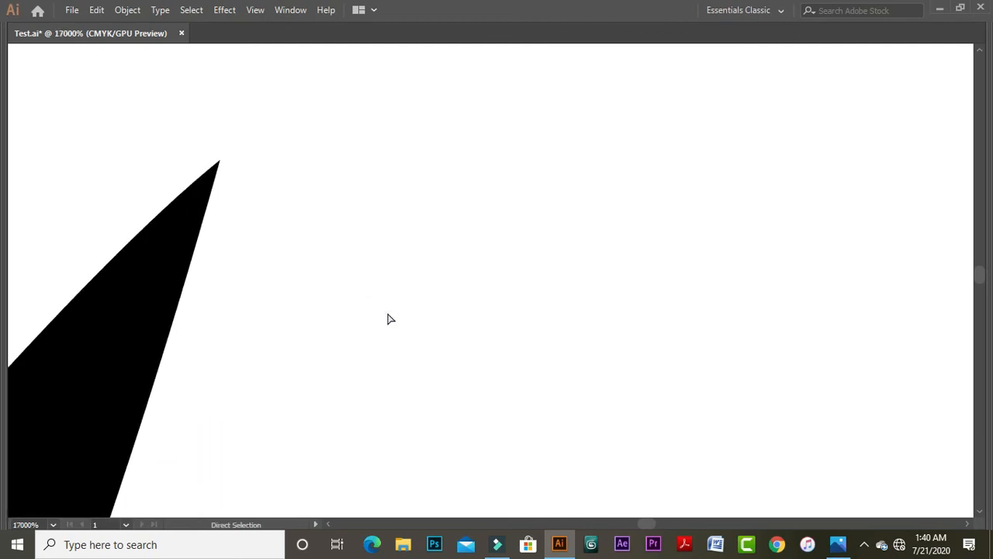
{"action": "scroll", "coordinate": [391, 319], "scroll_direction": "down", "scroll_amount": 9}
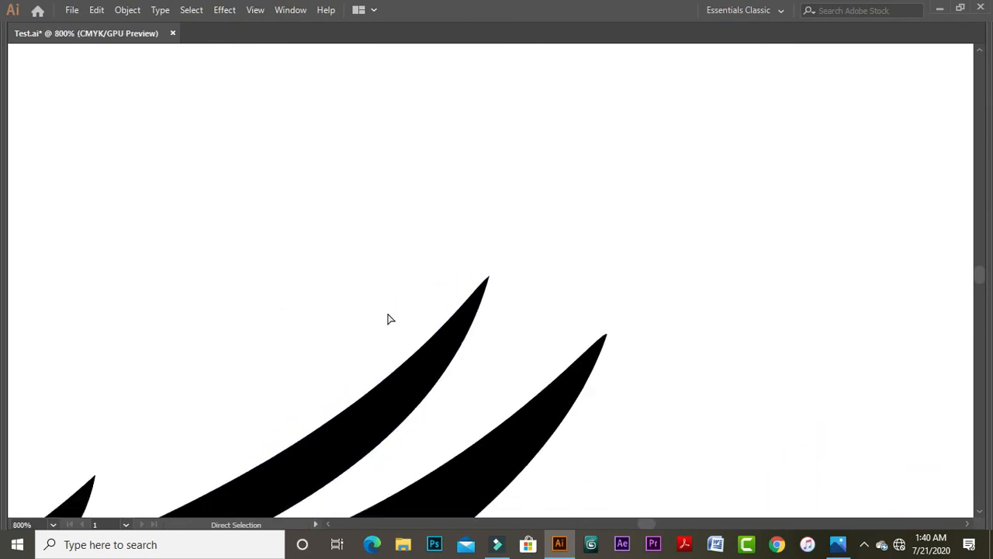
{"action": "scroll", "coordinate": [391, 319], "scroll_direction": "down", "scroll_amount": 8}
{"action": "key", "text": "v"}
{"action": "key", "text": "z"}
{"action": "left_click", "coordinate": [492, 283]}
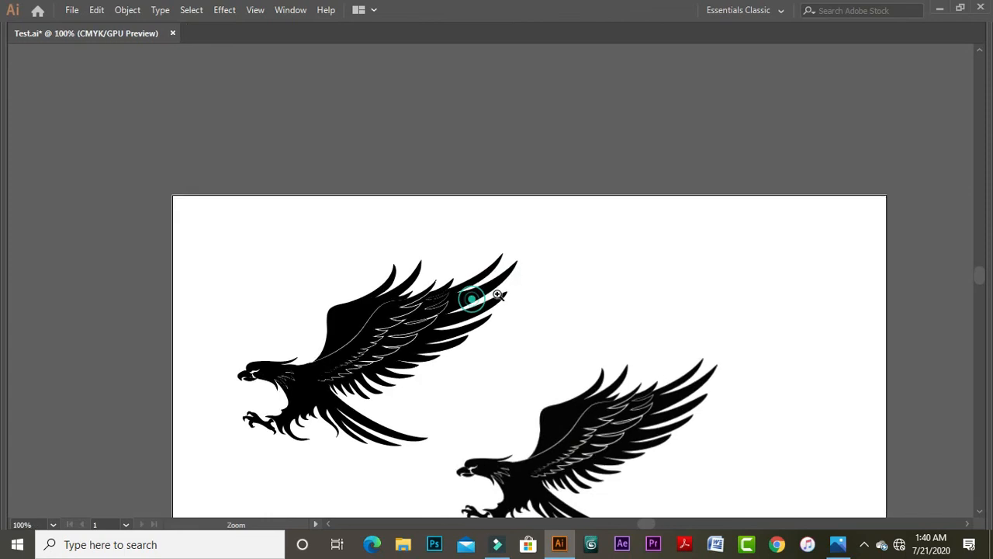
{"action": "left_click", "coordinate": [497, 295]}
{"action": "left_click", "coordinate": [501, 291]}
{"action": "left_click", "coordinate": [488, 220]}
{"action": "left_click", "coordinate": [488, 221]}
{"action": "left_click", "coordinate": [488, 220]}
{"action": "left_click", "coordinate": [495, 319]}
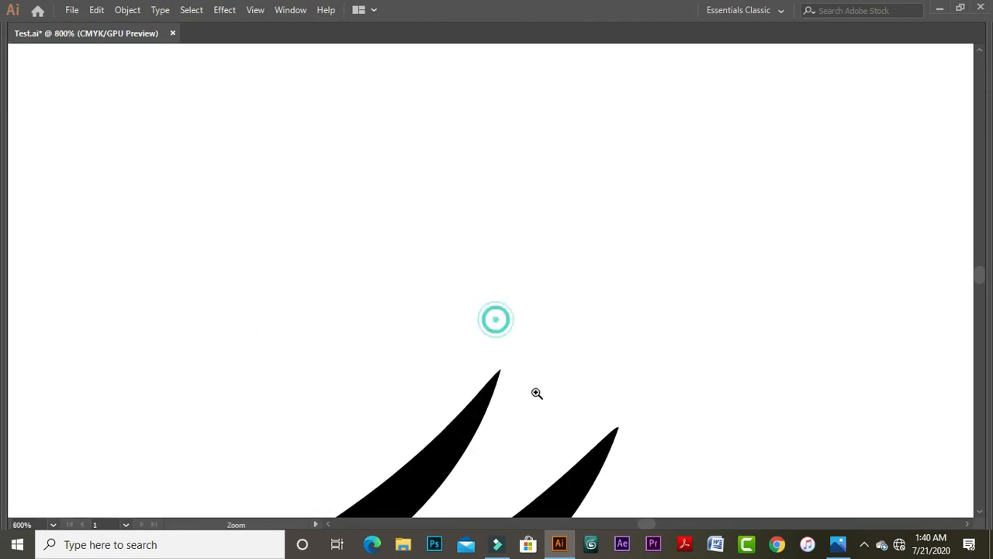
{"action": "left_click", "coordinate": [506, 384]}
{"action": "key", "text": "h"}
{"action": "left_click_drag", "start_coordinate": [446, 261], "coordinate": [465, 366]}
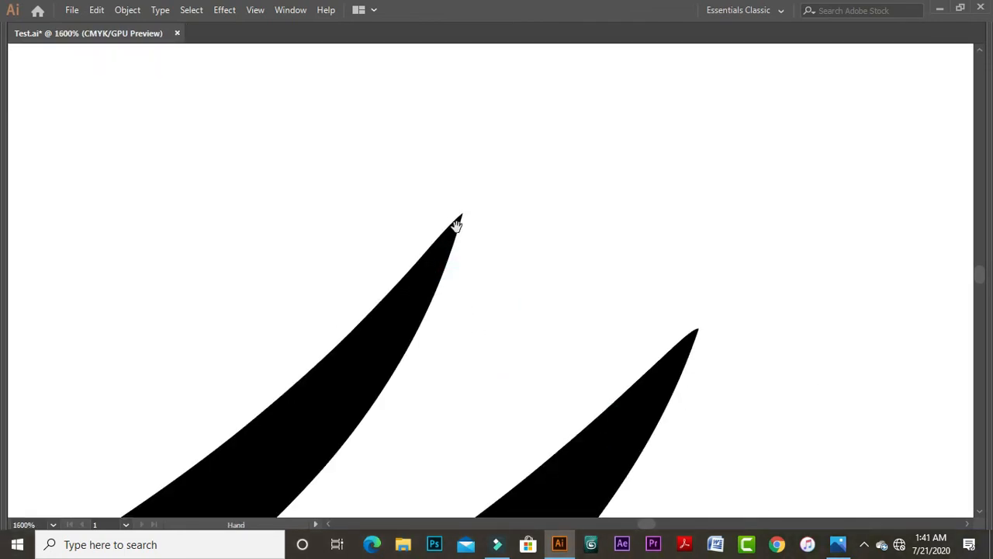
- Look more closely at the edges of the vector bird's topmost feather tip
{"action": "key", "text": "z"}
{"action": "left_click", "coordinate": [457, 227]}
{"action": "left_click", "coordinate": [523, 341]}
{"action": "left_click", "coordinate": [542, 376]}
{"action": "key", "text": "h"}
{"action": "left_click_drag", "start_coordinate": [446, 215], "coordinate": [473, 294]}
- Delete the bird image from the artboard, keeping the vector bird
{"action": "key", "text": "ctrl+minus"}
{"action": "key", "text": "ctrl+minus"}
{"action": "key", "text": "ctrl+minus"}
{"action": "key", "text": "ctrl+minus"}
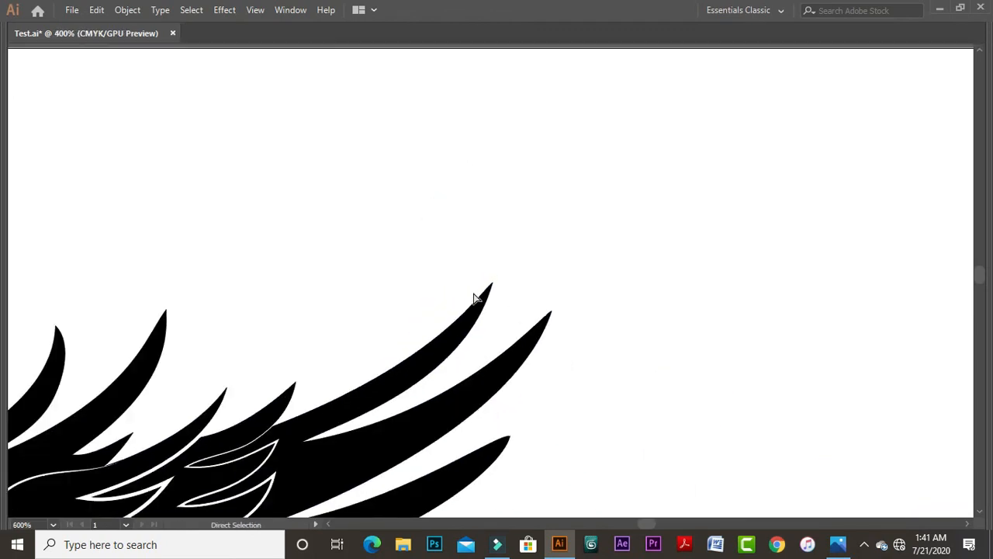
{"action": "key", "text": "ctrl+minus"}
{"action": "key", "text": "ctrl+minus"}
{"action": "key", "text": "ctrl+minus"}
{"action": "key", "text": "ctrl+minus"}
{"action": "key", "text": "ctrl+minus"}
{"action": "key", "text": "h"}
{"action": "left_click_drag", "start_coordinate": [597, 436], "coordinate": [530, 381]}
{"action": "key", "text": "v"}
{"action": "left_click", "coordinate": [505, 354]}
{"action": "key", "text": "Delete"}
- Show the panels again, enlarge the vector bird, and position it near the centre of the artboard
{"action": "left_click_drag", "start_coordinate": [386, 296], "coordinate": [445, 348]}
{"action": "key", "text": "Tab"}
{"action": "left_click", "coordinate": [523, 348]}
{"action": "key", "text": "space"}
{"action": "left_click_drag", "start_coordinate": [496, 382], "coordinate": [475, 336]}
{"action": "left_click", "coordinate": [401, 306]}
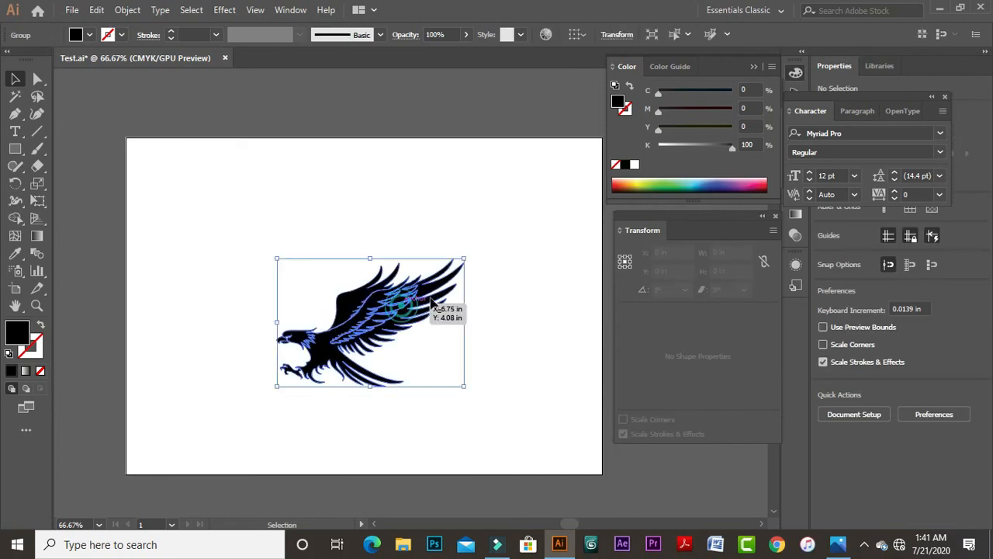
{"action": "left_click_drag", "start_coordinate": [463, 258], "coordinate": [499, 233]}
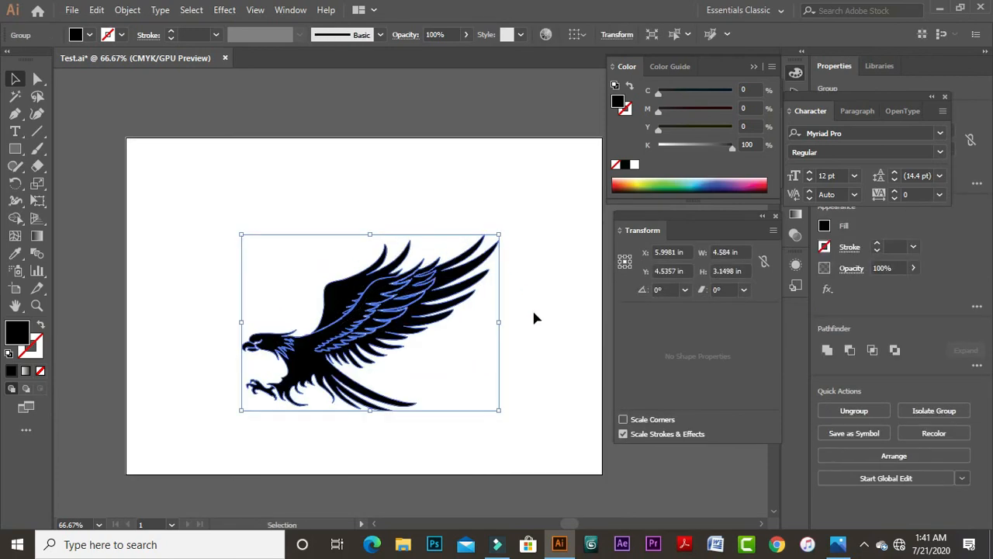
{"action": "left_click", "coordinate": [533, 312]}
{"action": "left_click_drag", "start_coordinate": [420, 293], "coordinate": [421, 258]}
{"action": "left_click", "coordinate": [521, 378]}
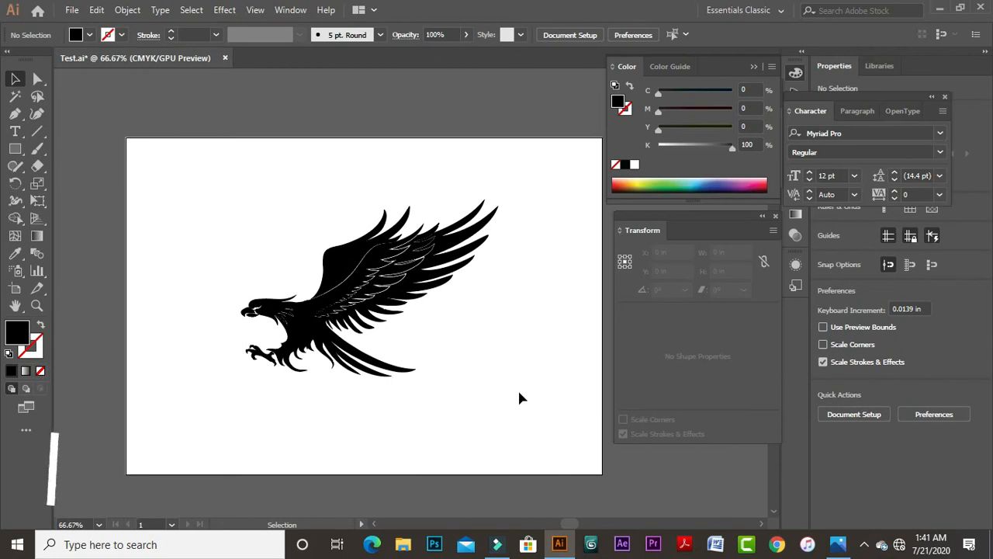
{"action": "key", "text": "q"}
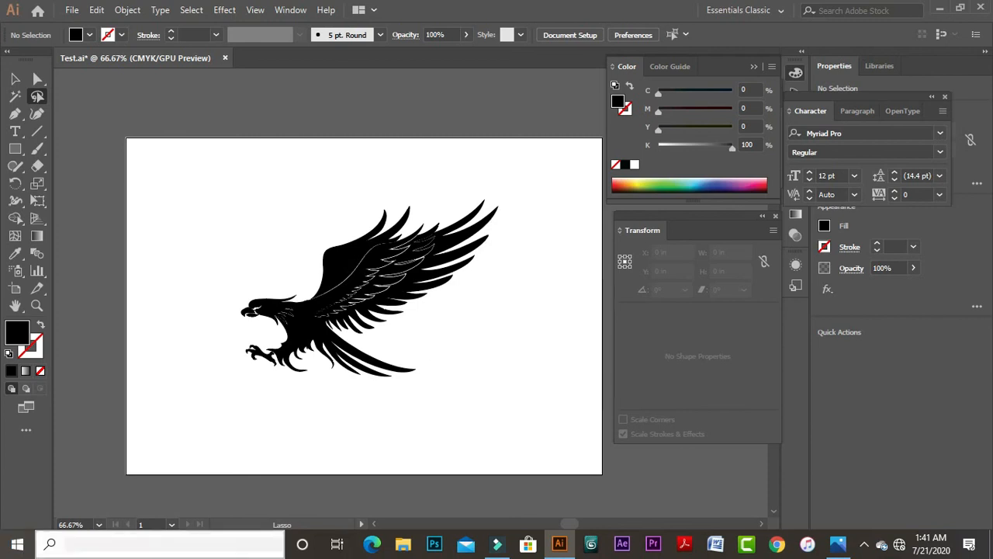
{"action": "left_click_drag", "start_coordinate": [520, 177], "coordinate": [412, 155]}
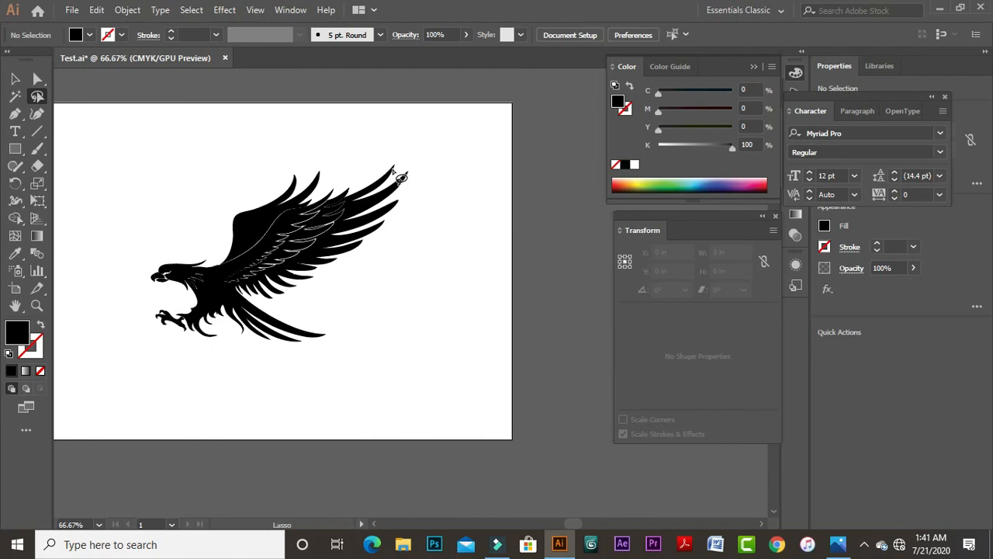
{"action": "key", "text": "d"}
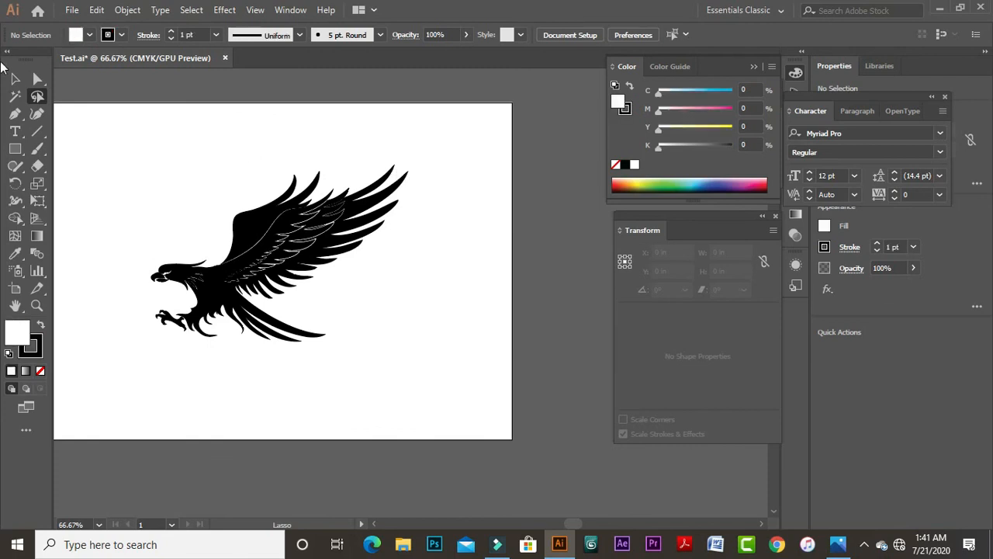
- Examine the vector bird's outer wing feathers up close at up to 200%, with the Direct Selection tool active
{"action": "left_click", "coordinate": [39, 77]}
{"action": "key", "text": "ctrl+space"}
{"action": "left_click", "coordinate": [365, 173]}
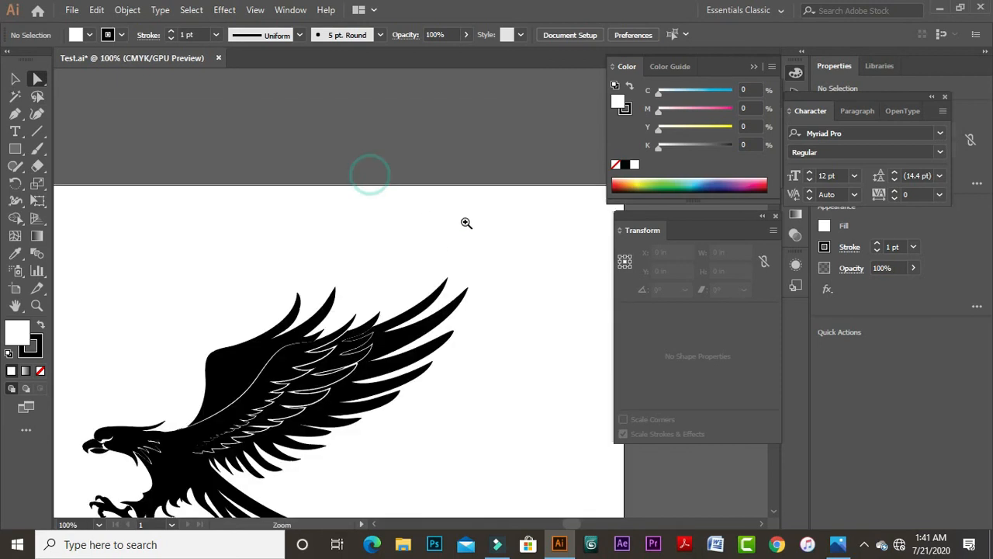
{"action": "left_click", "coordinate": [456, 330]}
{"action": "left_click", "coordinate": [452, 328]}
{"action": "key", "text": "space"}
{"action": "left_click_drag", "start_coordinate": [318, 284], "coordinate": [433, 248]}
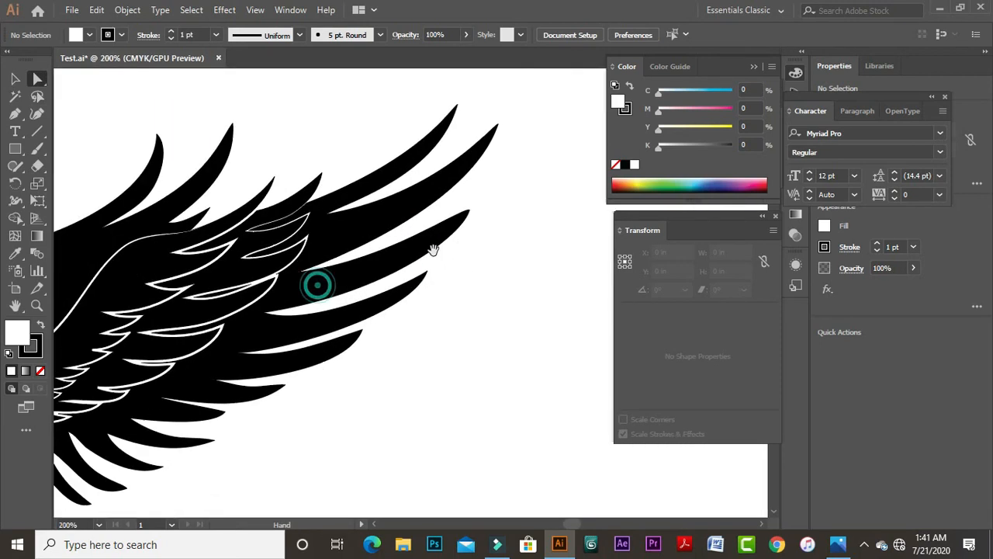
{"action": "key", "text": "ctrl+minus"}
{"action": "key", "text": "ctrl+minus"}
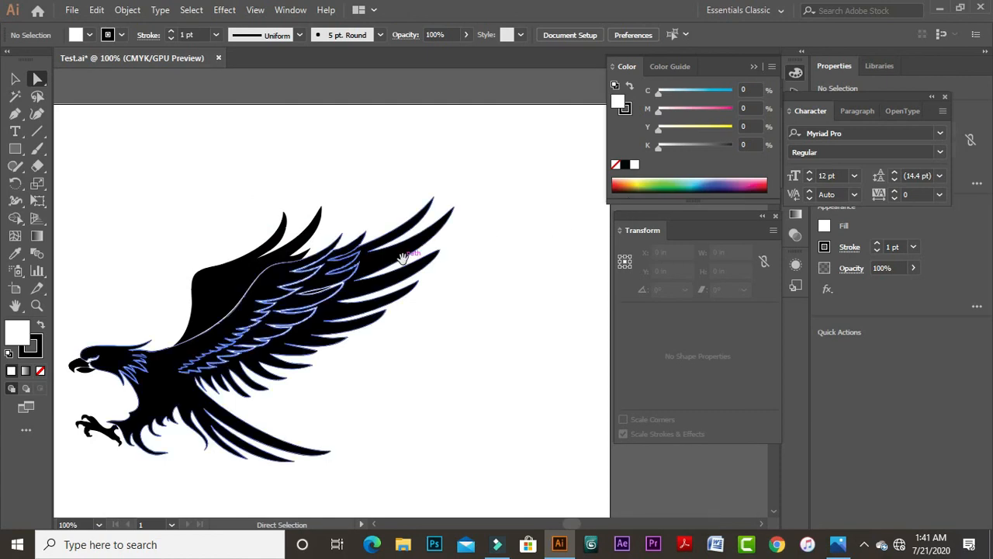
{"action": "key", "text": "space"}
{"action": "left_click_drag", "start_coordinate": [374, 275], "coordinate": [401, 255]}
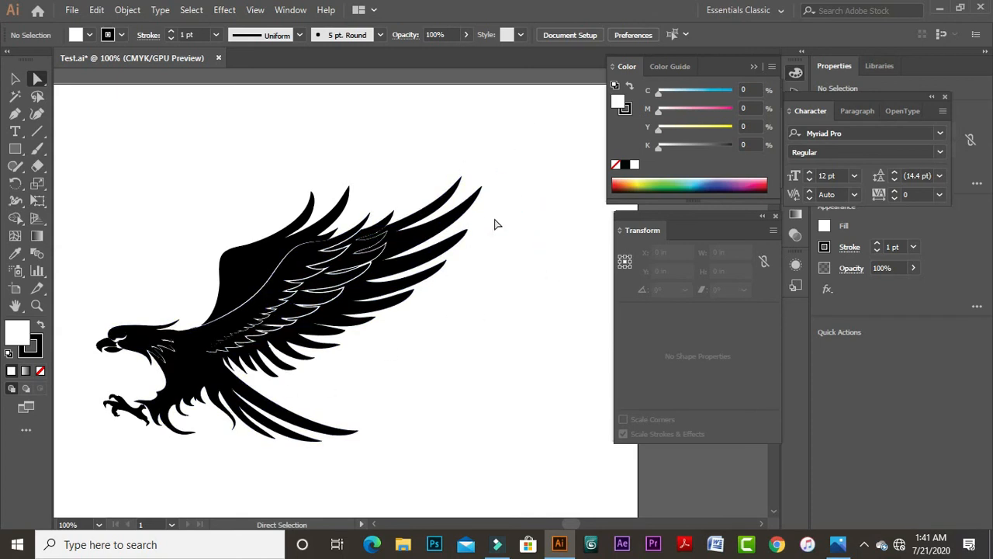
- Select the anchor points at the tips of the outer wing feathers with Direct Selection, adding the lower feather tips to the selection
{"action": "key", "text": "ctrl+space"}
{"action": "left_click", "coordinate": [472, 242], "text": "ctrl"}
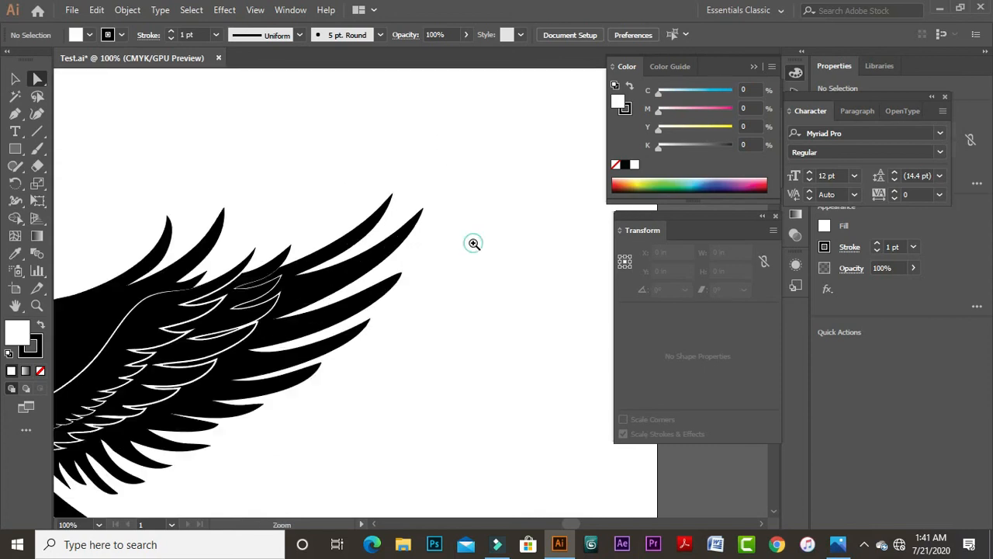
{"action": "left_click", "coordinate": [472, 243], "text": "ctrl"}
{"action": "key", "text": "space"}
{"action": "left_click_drag", "start_coordinate": [441, 256], "coordinate": [535, 141]}
{"action": "left_click_drag", "start_coordinate": [377, 98], "coordinate": [463, 155]}
{"action": "left_click_drag", "start_coordinate": [433, 203], "coordinate": [388, 196], "text": "shift"}
{"action": "key", "text": "space"}
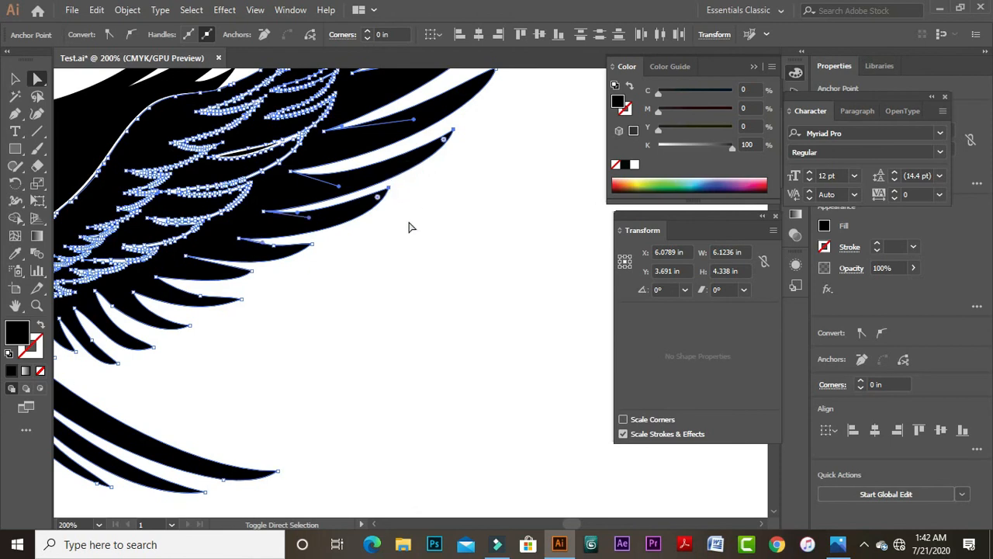
{"action": "left_click_drag", "start_coordinate": [346, 244], "coordinate": [131, 278], "text": "shift"}
{"action": "left_click_drag", "start_coordinate": [429, 182], "coordinate": [321, 323]}
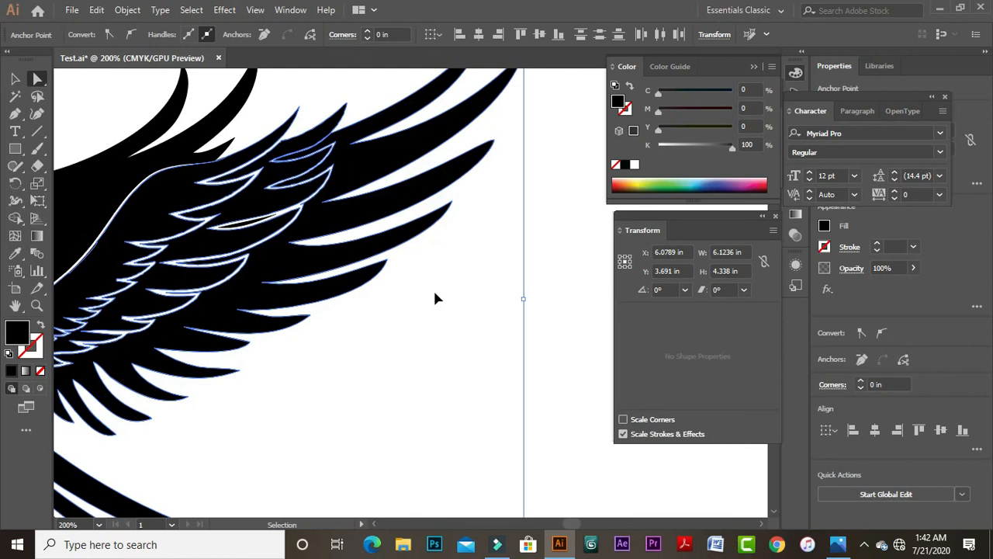
- Nudge the selected feather-tip anchor points to the right to lengthen the outer wing feathers
{"action": "key", "text": "ctrl+0"}
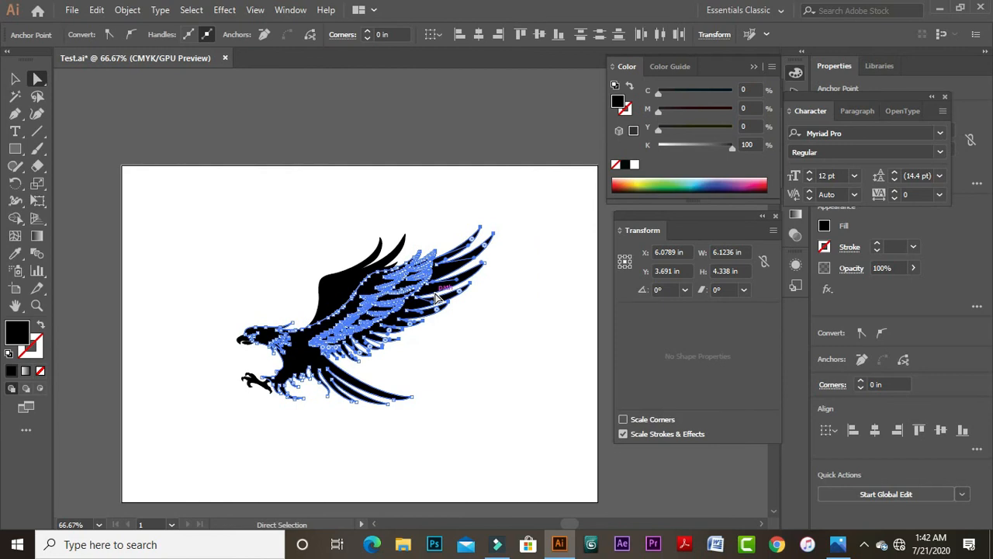
{"action": "key", "text": "Right"}
{"action": "key", "text": "Right"}
{"action": "key", "text": "Right"}
{"action": "key", "text": "Right"}
{"action": "key", "text": "Right"}
{"action": "key", "text": "Right"}
{"action": "key", "text": "Right"}
{"action": "key", "text": "Right"}
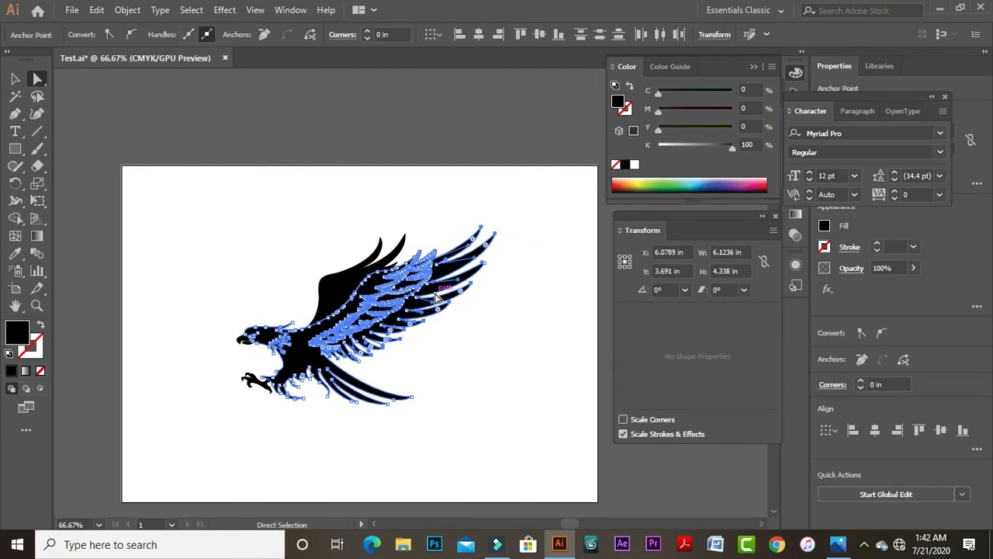
{"action": "key", "text": "Right"}
{"action": "key", "text": "Right"}
{"action": "key", "text": "Right"}
{"action": "key", "text": "Right"}
{"action": "key", "text": "Right"}
{"action": "key", "text": "Right"}
{"action": "key", "text": "Right"}
{"action": "key", "text": "Right"}
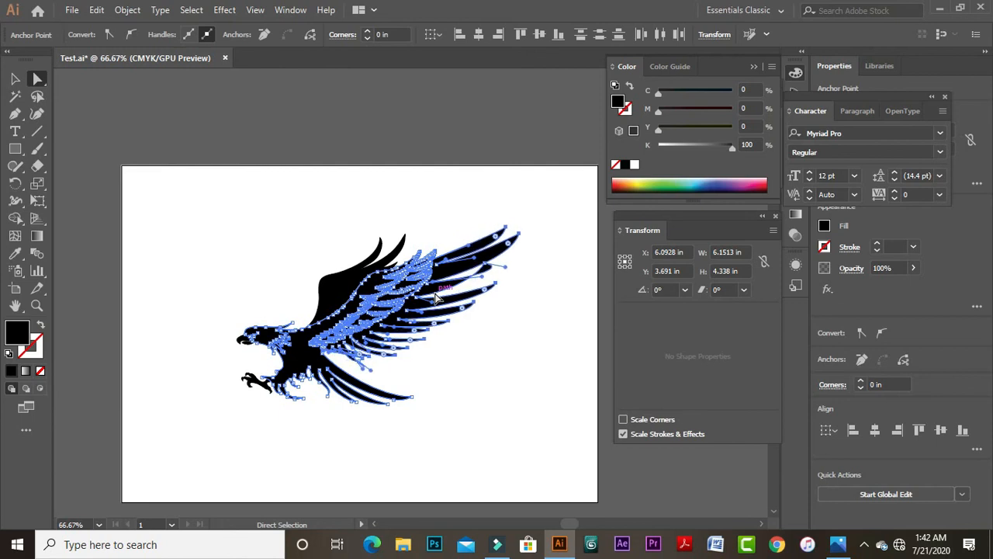
- Examine the tip of the third outer wing feather at up to about 925%, then return to a 100% view of the bird
{"action": "left_click_drag", "start_coordinate": [468, 197], "coordinate": [591, 370]}
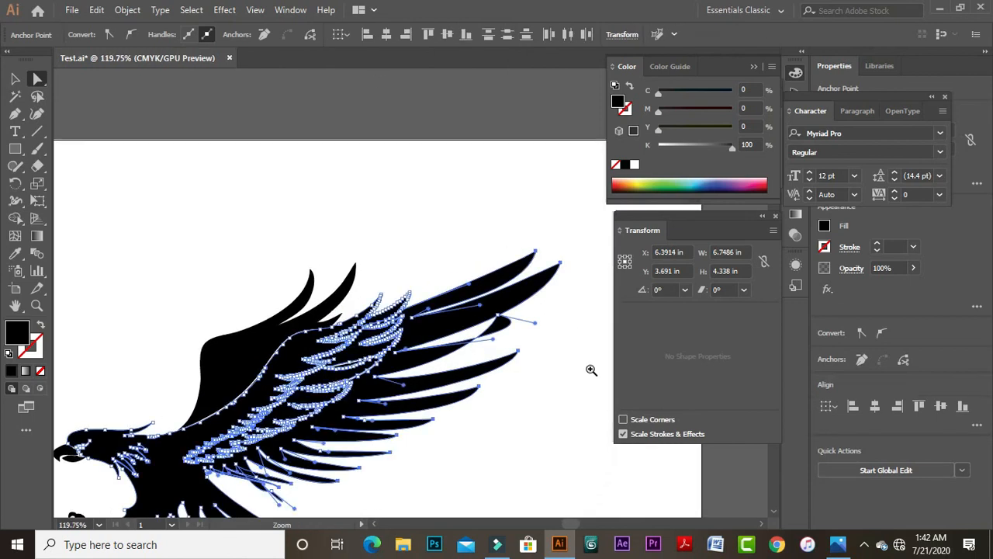
{"action": "left_click_drag", "start_coordinate": [521, 315], "coordinate": [580, 408]}
{"action": "left_click_drag", "start_coordinate": [490, 331], "coordinate": [552, 428]}
{"action": "left_click_drag", "start_coordinate": [481, 308], "coordinate": [551, 386]}
{"action": "left_click_drag", "start_coordinate": [520, 343], "coordinate": [546, 406]}
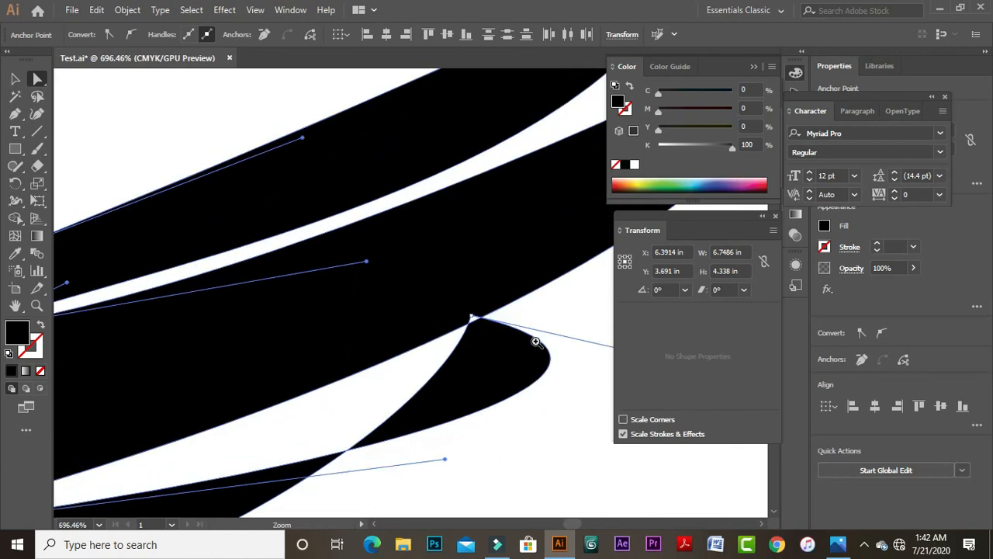
{"action": "left_click_drag", "start_coordinate": [534, 343], "coordinate": [559, 385]}
{"action": "left_click_drag", "start_coordinate": [496, 335], "coordinate": [529, 386]}
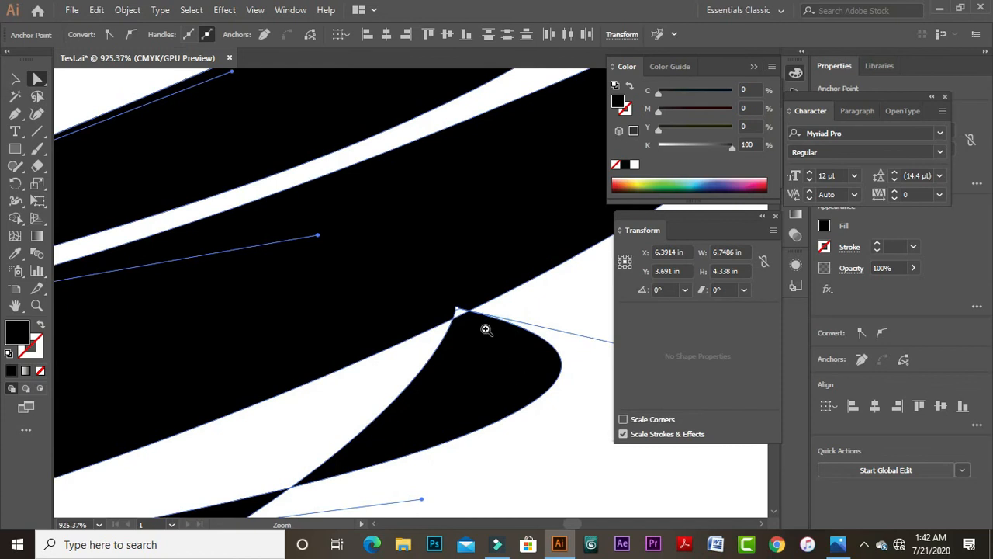
{"action": "key", "text": "ctrl+minus"}
{"action": "key", "text": "ctrl+minus"}
{"action": "key", "text": "ctrl+minus"}
{"action": "key", "text": "ctrl+minus"}
{"action": "key", "text": "ctrl+minus"}
{"action": "key", "text": "ctrl+minus"}
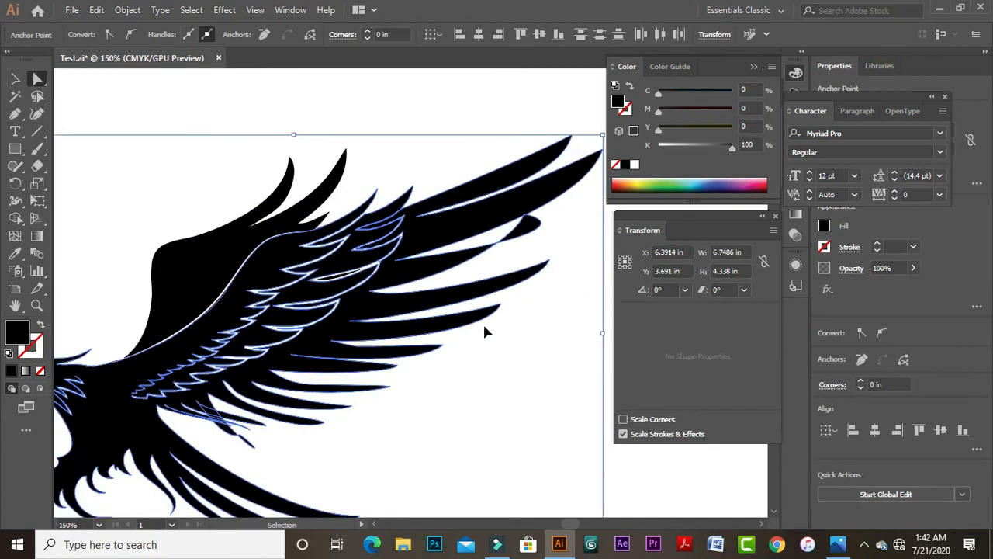
{"action": "key", "text": "ctrl+minus"}
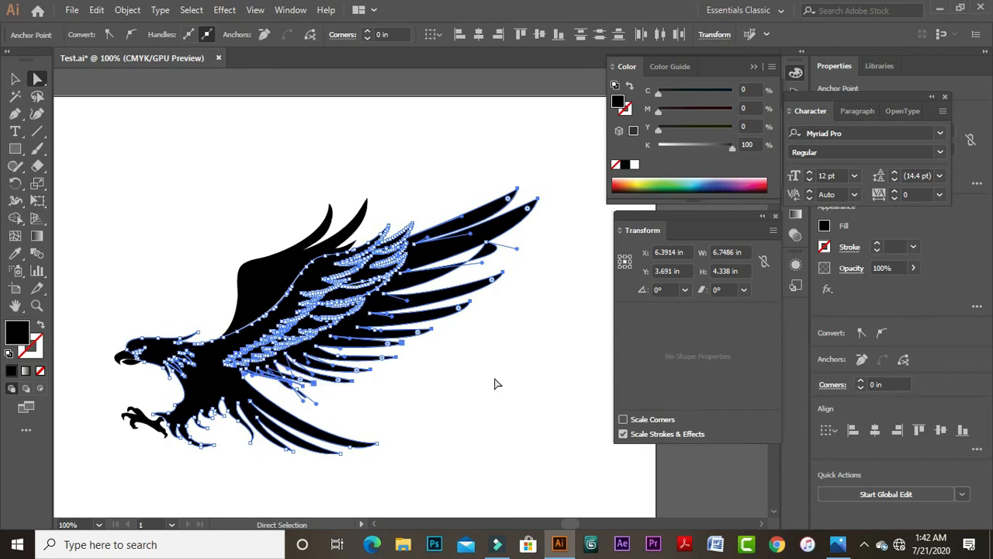
- Undo most of the feather-tip nudges and deselect the bird
{"action": "key", "text": "v"}
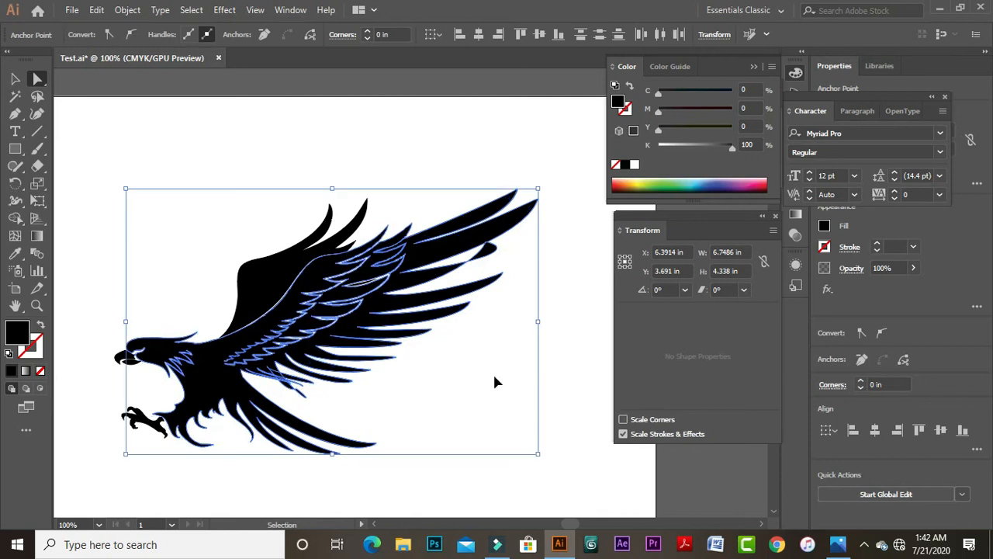
{"action": "key", "text": "ctrl+z"}
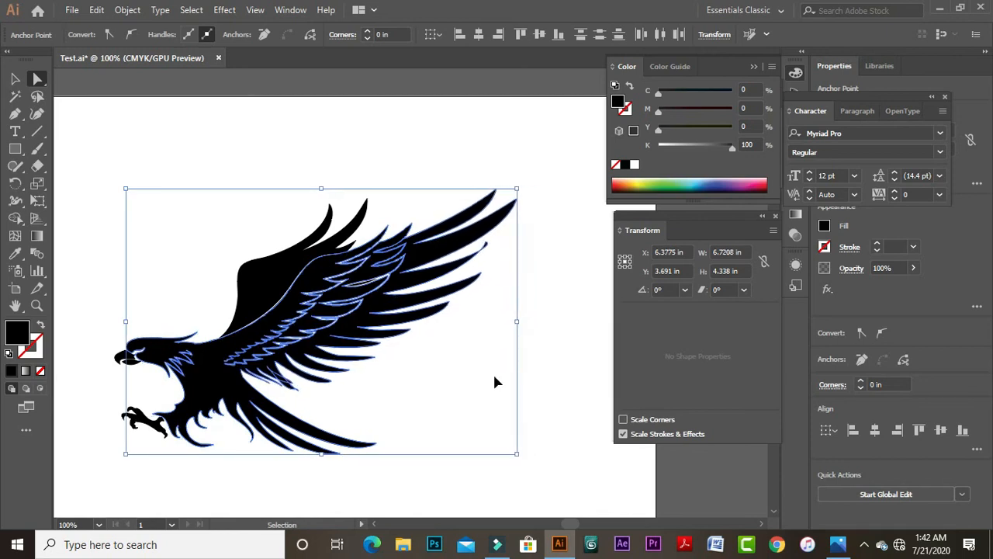
{"action": "key", "text": "a"}
{"action": "left_click", "coordinate": [524, 358]}
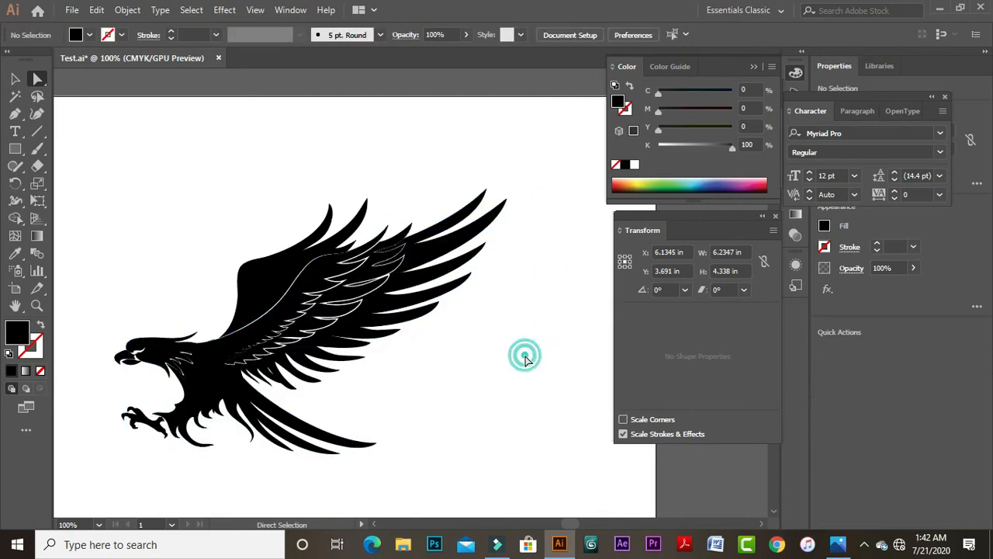
- Select the upper wing's feather-tip anchor points with a freehand Lasso outline and nudge them right to stretch the feathers outward
{"action": "left_click", "coordinate": [38, 98]}
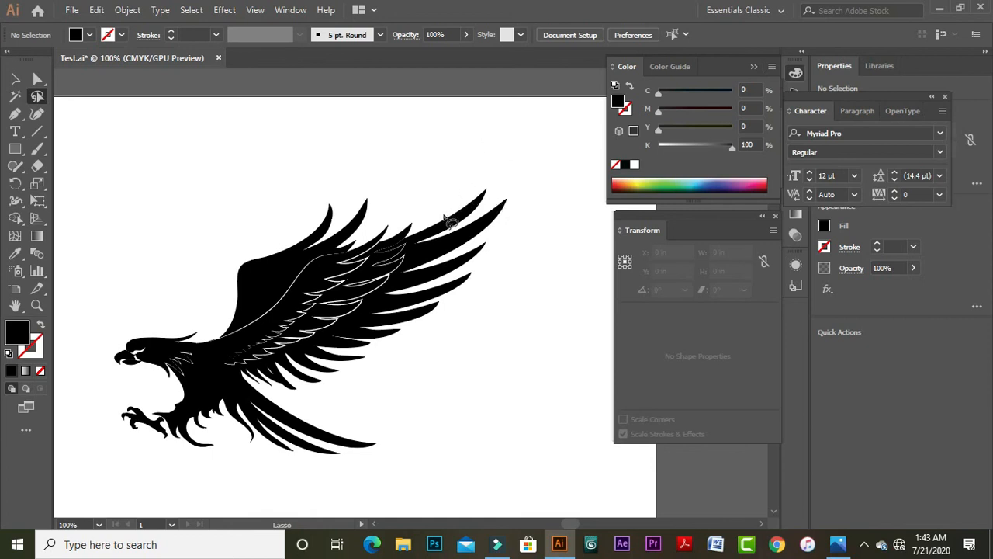
{"action": "mouse_move", "coordinate": [439, 208]}
{"action": "left_mouse_down"}
{"action": "mouse_move", "coordinate": [445, 191]}
{"action": "mouse_move", "coordinate": [523, 216]}
{"action": "mouse_move", "coordinate": [504, 273]}
{"action": "mouse_move", "coordinate": [411, 390]}
{"action": "mouse_move", "coordinate": [366, 389]}
{"action": "mouse_move", "coordinate": [360, 359]}
{"action": "mouse_move", "coordinate": [445, 253]}
{"action": "mouse_move", "coordinate": [454, 191]}
{"action": "left_mouse_up"}
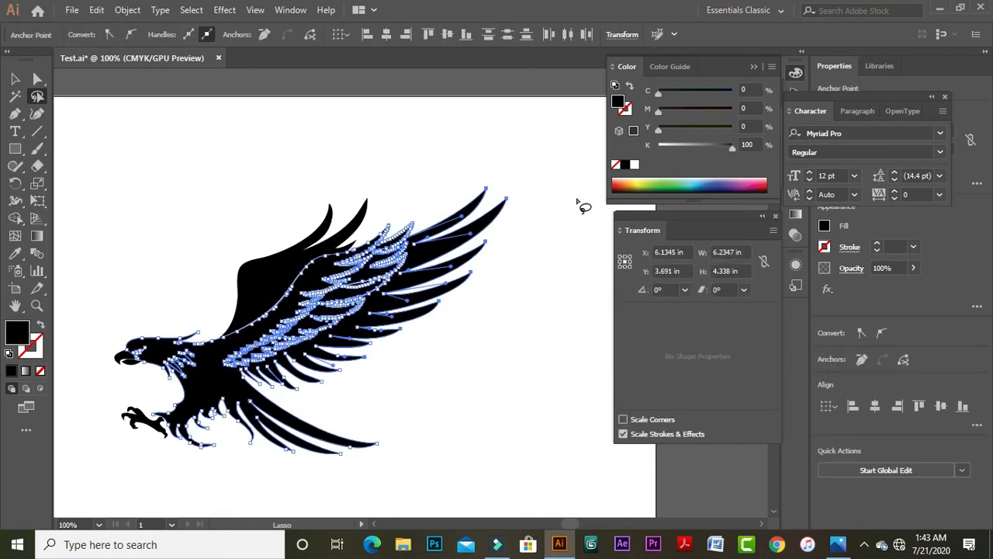
{"action": "key", "text": "Right"}
{"action": "key", "text": "Right"}
{"action": "key", "text": "Right"}
{"action": "key", "text": "Right"}
{"action": "key", "text": "Right"}
{"action": "key", "text": "Right"}
{"action": "key", "text": "Right"}
{"action": "key", "text": "Right"}
{"action": "key", "text": "Right"}
{"action": "key", "text": "Right"}
{"action": "key", "text": "Right"}
{"action": "key", "text": "Right"}
{"action": "key", "text": "Right"}
{"action": "key", "text": "Right"}
{"action": "key", "text": "Right"}
{"action": "key", "text": "Right"}
{"action": "key", "text": "Right"}
{"action": "key", "text": "Right"}
{"action": "key", "text": "Right"}
{"action": "key", "text": "Right"}
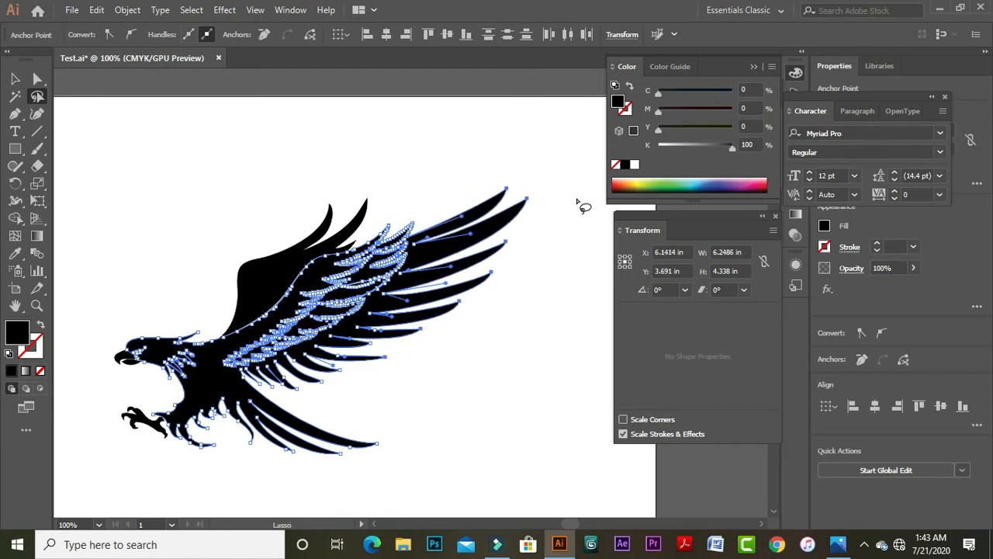
{"action": "key", "text": "Right"}
{"action": "key", "text": "Right"}
{"action": "key", "text": "Right"}
{"action": "key", "text": "Right"}
{"action": "key", "text": "Right"}
{"action": "key", "text": "Right"}
{"action": "key", "text": "Right"}
{"action": "key", "text": "Right"}
{"action": "key", "text": "Right"}
{"action": "key", "text": "Right"}
{"action": "key", "text": "Right"}
{"action": "key", "text": "Right"}
{"action": "key", "text": "Right"}
{"action": "key", "text": "Right"}
{"action": "key", "text": "Right"}
{"action": "key", "text": "Right"}
{"action": "key", "text": "Right"}
{"action": "key", "text": "Right"}
{"action": "key", "text": "Right"}
{"action": "key", "text": "Right"}
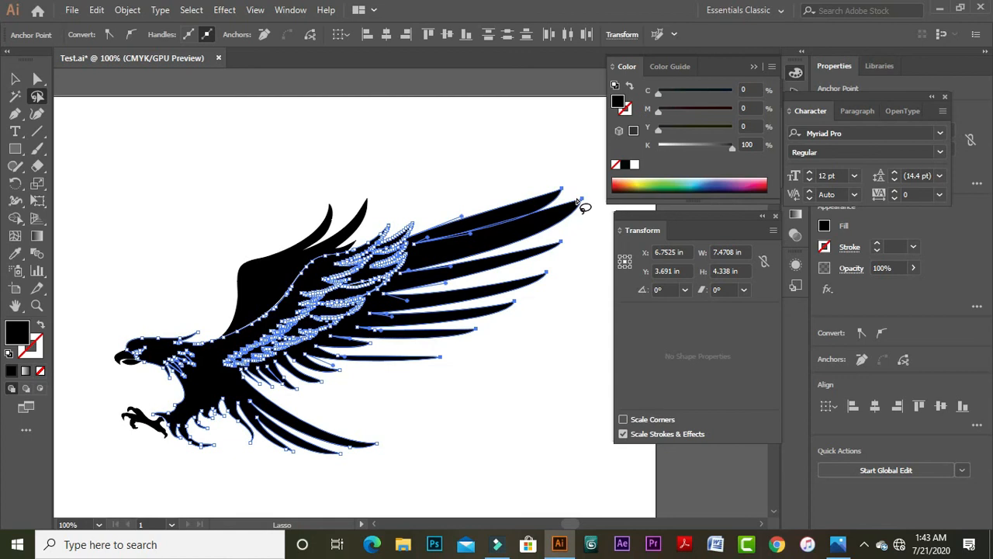
- Nudge the selected feather-tip anchor points left to shorten the upper wing's stretched feathers
{"action": "key", "text": "Left"}
{"action": "key", "text": "Left"}
{"action": "key", "text": "Left"}
{"action": "key", "text": "Left"}
{"action": "key", "text": "Left"}
{"action": "key", "text": "Left"}
{"action": "key", "text": "Left"}
{"action": "key", "text": "Left"}
{"action": "key", "text": "Left"}
{"action": "key", "text": "Left"}
{"action": "key", "text": "Left"}
{"action": "key", "text": "Left"}
{"action": "key", "text": "Left"}
{"action": "key", "text": "Left"}
{"action": "key", "text": "Left"}
{"action": "key", "text": "Left"}
{"action": "key", "text": "Left"}
{"action": "key", "text": "Left"}
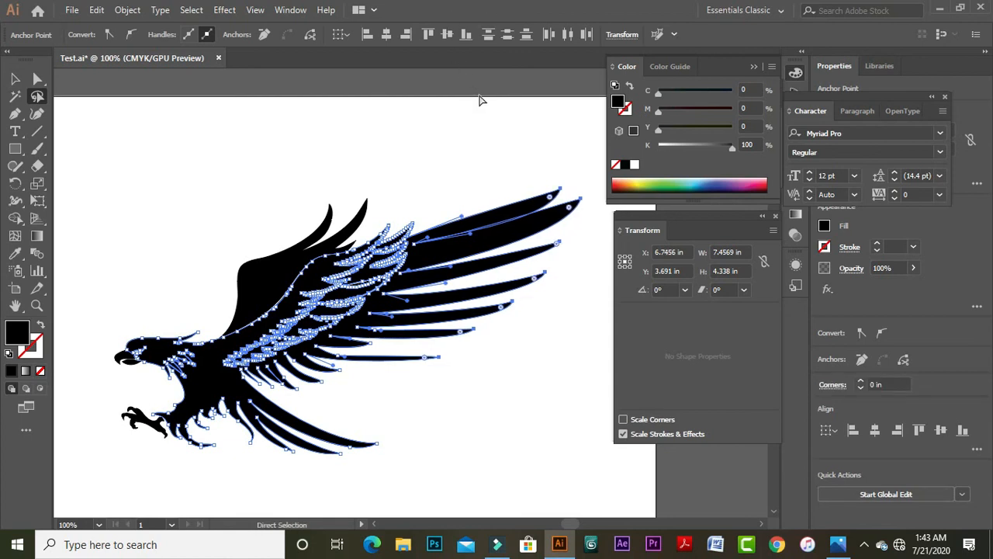
{"action": "key", "text": "Left"}
{"action": "key", "text": "Left"}
{"action": "key", "text": "Left"}
{"action": "key", "text": "Left"}
{"action": "key", "text": "Left"}
{"action": "key", "text": "Left"}
{"action": "key", "text": "Left"}
{"action": "key", "text": "Left"}
{"action": "key", "text": "Left"}
{"action": "key", "text": "Left"}
{"action": "key", "text": "Left"}
{"action": "key", "text": "Left"}
{"action": "key", "text": "Left"}
{"action": "key", "text": "Left"}
{"action": "key", "text": "Left"}
{"action": "key", "text": "Left"}
{"action": "key", "text": "Left"}
{"action": "key", "text": "Left"}
{"action": "key", "text": "Left"}
{"action": "key", "text": "Left"}
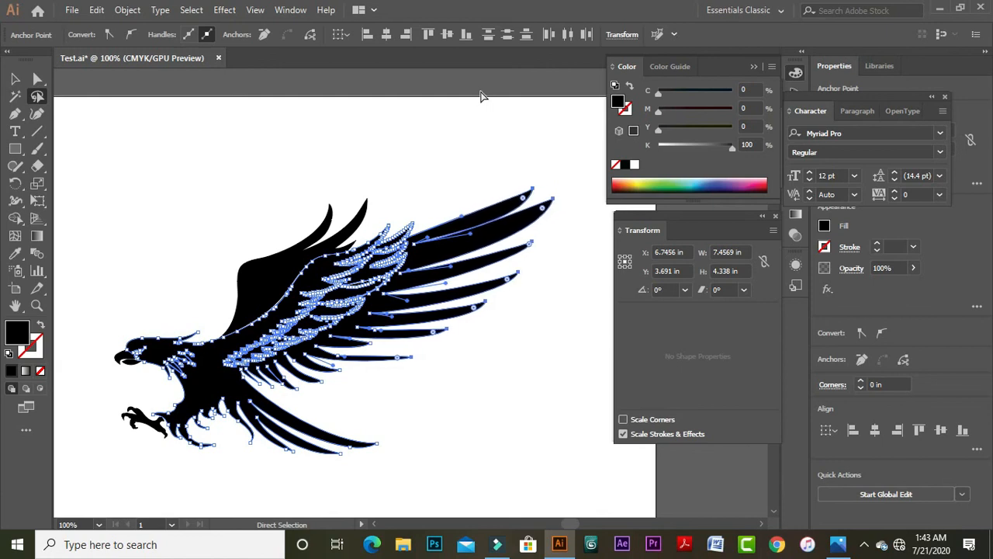
{"action": "key", "text": "Left"}
{"action": "key", "text": "Left"}
{"action": "key", "text": "Left"}
{"action": "key", "text": "Left"}
{"action": "key", "text": "Left"}
{"action": "key", "text": "Left"}
{"action": "key", "text": "Left"}
{"action": "key", "text": "Left"}
{"action": "key", "text": "Left"}
{"action": "key", "text": "Left"}
{"action": "key", "text": "Left"}
{"action": "key", "text": "Left"}
{"action": "key", "text": "Left"}
{"action": "key", "text": "Left"}
{"action": "key", "text": "Left"}
{"action": "key", "text": "Left"}
{"action": "key", "text": "Left"}
{"action": "key", "text": "Left"}
{"action": "key", "text": "Left"}
{"action": "key", "text": "Left"}
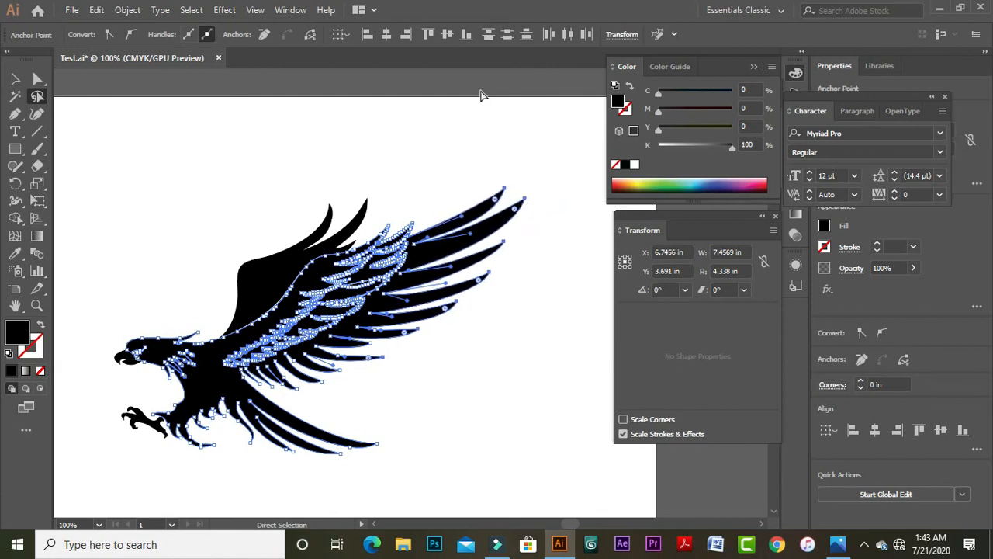
{"action": "key", "text": "Left"}
{"action": "key", "text": "Left"}
{"action": "key", "text": "Left"}
{"action": "key", "text": "Left"}
{"action": "key", "text": "Left"}
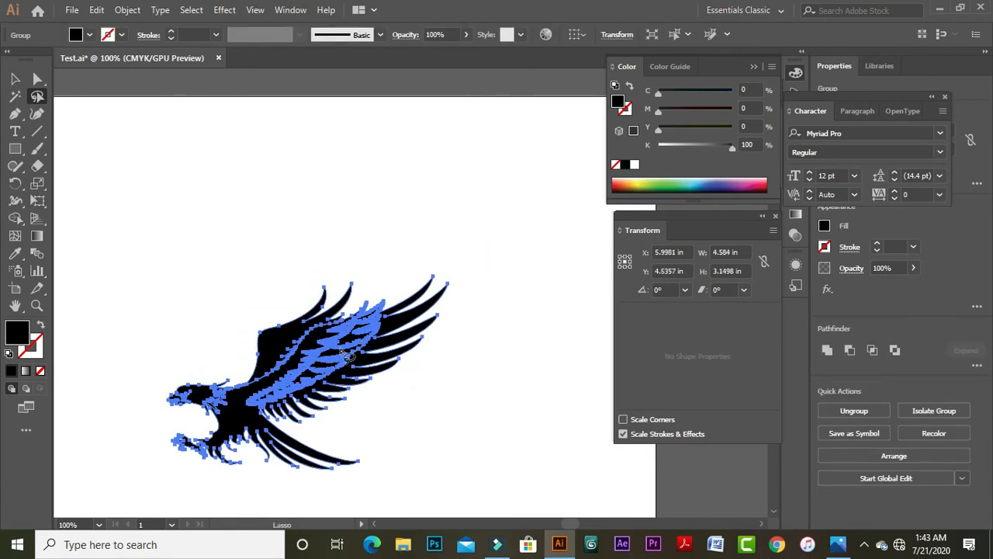
- Move the whole bird upward and to the right on the artboard and deselect it
{"action": "left_click", "coordinate": [14, 80]}
{"action": "left_click_drag", "start_coordinate": [268, 349], "coordinate": [302, 270]}
{"action": "left_click", "coordinate": [461, 308]}
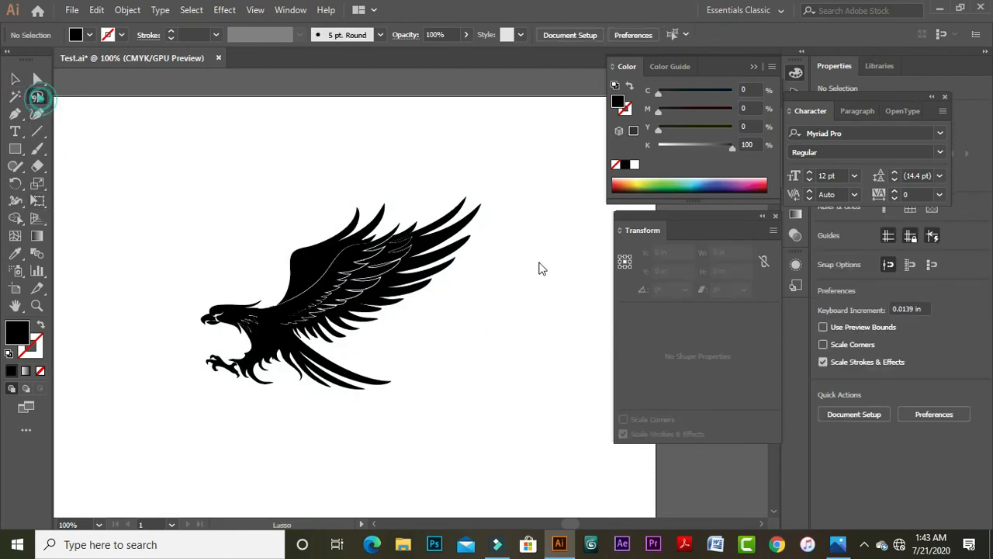
- Select the upper wing's feather-tip anchor points with a freehand Lasso outline and nudge them right 20 times
{"action": "left_click", "coordinate": [37, 96]}
{"action": "mouse_move", "coordinate": [439, 197]}
{"action": "left_mouse_down"}
{"action": "mouse_move", "coordinate": [460, 180]}
{"action": "mouse_move", "coordinate": [493, 188]}
{"action": "mouse_move", "coordinate": [501, 286]}
{"action": "mouse_move", "coordinate": [462, 321]}
{"action": "mouse_move", "coordinate": [344, 353]}
{"action": "left_mouse_up"}
{"action": "mouse_move", "coordinate": [339, 344]}
{"action": "left_mouse_down"}
{"action": "mouse_move", "coordinate": [434, 270]}
{"action": "mouse_move", "coordinate": [452, 195]}
{"action": "mouse_move", "coordinate": [444, 191]}
{"action": "left_mouse_up"}
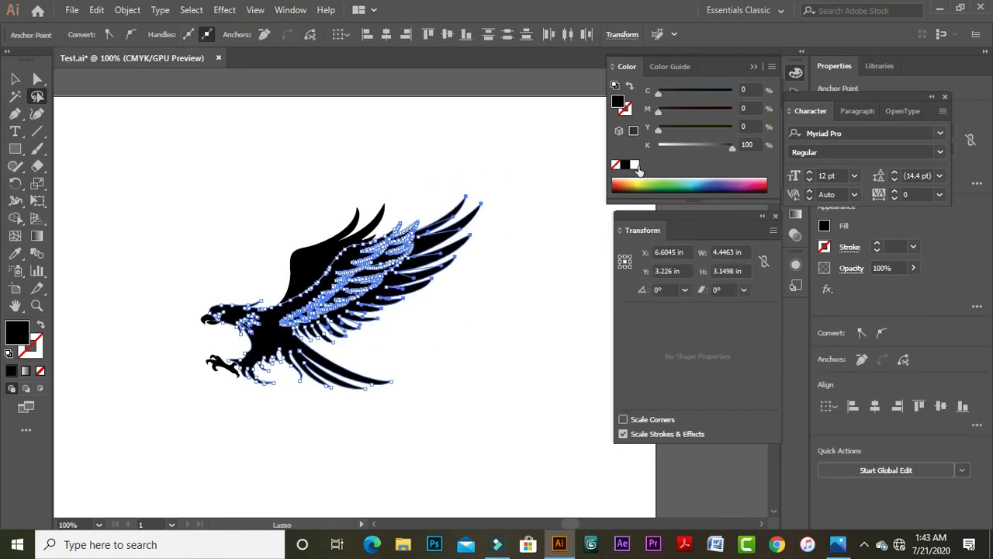
{"action": "key", "text": "Right"}
{"action": "key", "text": "Right"}
{"action": "key", "text": "Right"}
{"action": "key", "text": "Right"}
{"action": "key", "text": "Right"}
{"action": "key", "text": "Right"}
{"action": "key", "text": "Right"}
{"action": "key", "text": "Right"}
{"action": "key", "text": "Right"}
{"action": "key", "text": "Right"}
{"action": "key", "text": "Right"}
{"action": "key", "text": "Right"}
{"action": "key", "text": "Right"}
{"action": "key", "text": "Right"}
{"action": "key", "text": "Right"}
{"action": "key", "text": "Right"}
{"action": "key", "text": "Right"}
{"action": "key", "text": "Right"}
{"action": "key", "text": "Right"}
{"action": "key", "text": "Right"}
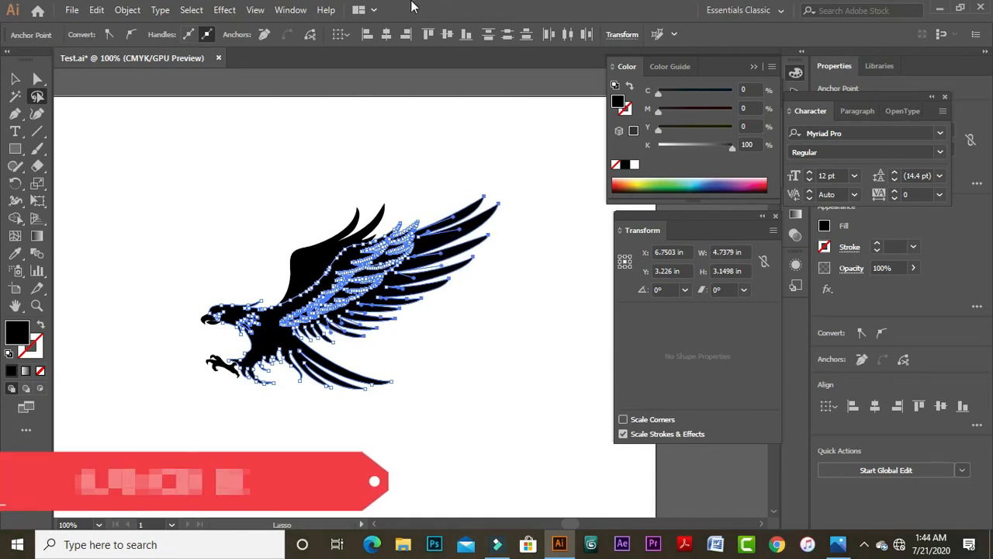
- Undo the latest feather-tip nudges and the bird's move, leaving nothing selected
{"action": "left_click", "coordinate": [505, 258]}
{"action": "key", "text": "ctrl+z"}
{"action": "key", "text": "ctrl+z"}
{"action": "key", "text": "ctrl+z"}
{"action": "key", "text": "ctrl+z"}
{"action": "key", "text": "ctrl+z"}
{"action": "key", "text": "ctrl+z"}
{"action": "key", "text": "ctrl+z"}
{"action": "key", "text": "ctrl+z"}
{"action": "key", "text": "ctrl+z"}
{"action": "key", "text": "ctrl+z"}
{"action": "key", "text": "ctrl+z"}
{"action": "key", "text": "ctrl+z"}
{"action": "key", "text": "ctrl+z"}
{"action": "key", "text": "ctrl+z"}
{"action": "key", "text": "ctrl+z"}
{"action": "key", "text": "ctrl+z"}
{"action": "key", "text": "ctrl+z"}
{"action": "key", "text": "ctrl+z"}
{"action": "key", "text": "ctrl+z"}
{"action": "key", "text": "ctrl+z"}
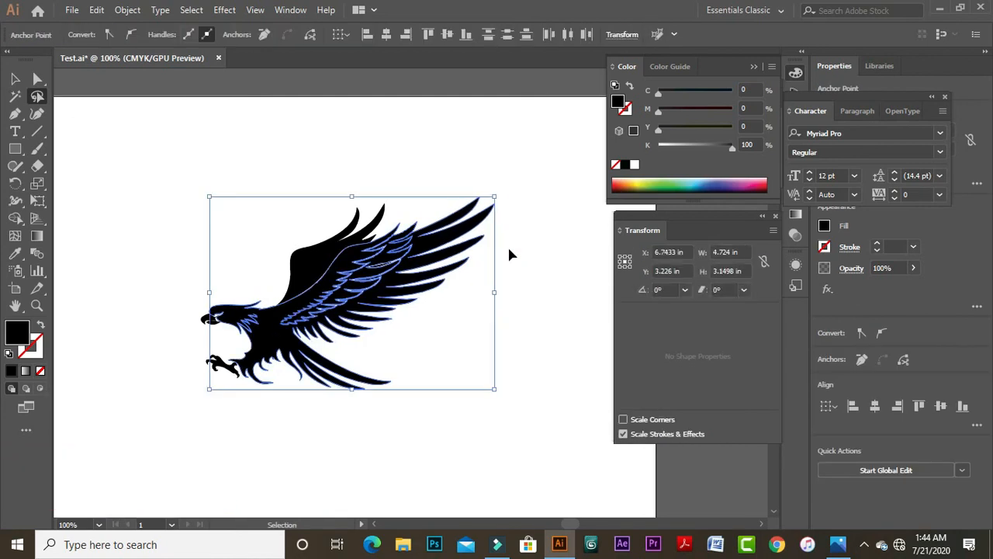
{"action": "left_click", "coordinate": [465, 360]}
- Select the three long tail feathers' tip anchor points with Direct Selection marquees at 220.38% view, and clear the selection
{"action": "left_click_drag", "start_coordinate": [430, 383], "coordinate": [494, 207]}
{"action": "left_click_drag", "start_coordinate": [315, 179], "coordinate": [408, 203]}
{"action": "left_click_drag", "start_coordinate": [479, 333], "coordinate": [414, 246]}
{"action": "left_click", "coordinate": [38, 78]}
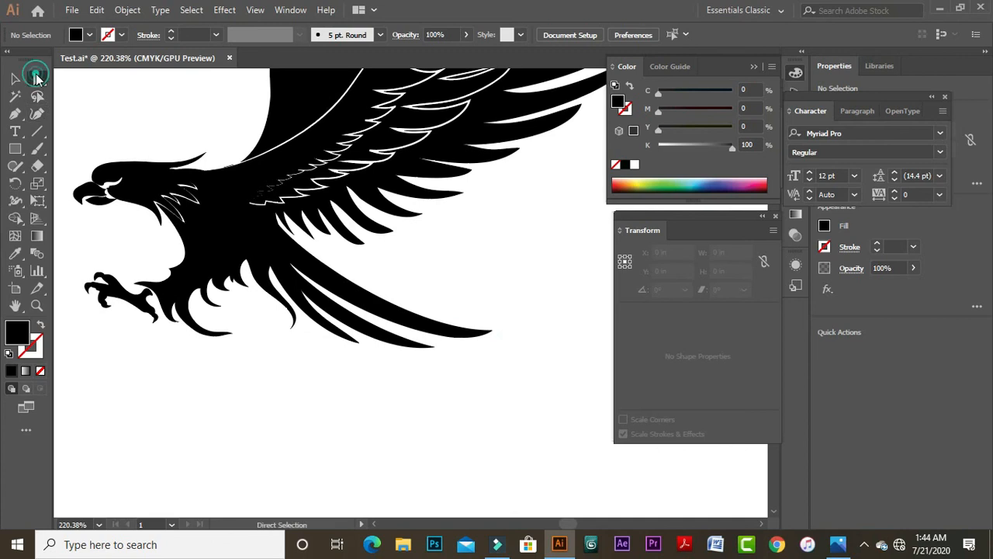
{"action": "left_click", "coordinate": [487, 334]}
{"action": "left_click_drag", "start_coordinate": [463, 290], "coordinate": [490, 383]}
{"action": "left_click_drag", "start_coordinate": [410, 371], "coordinate": [452, 345]}
{"action": "left_click_drag", "start_coordinate": [342, 371], "coordinate": [368, 342]}
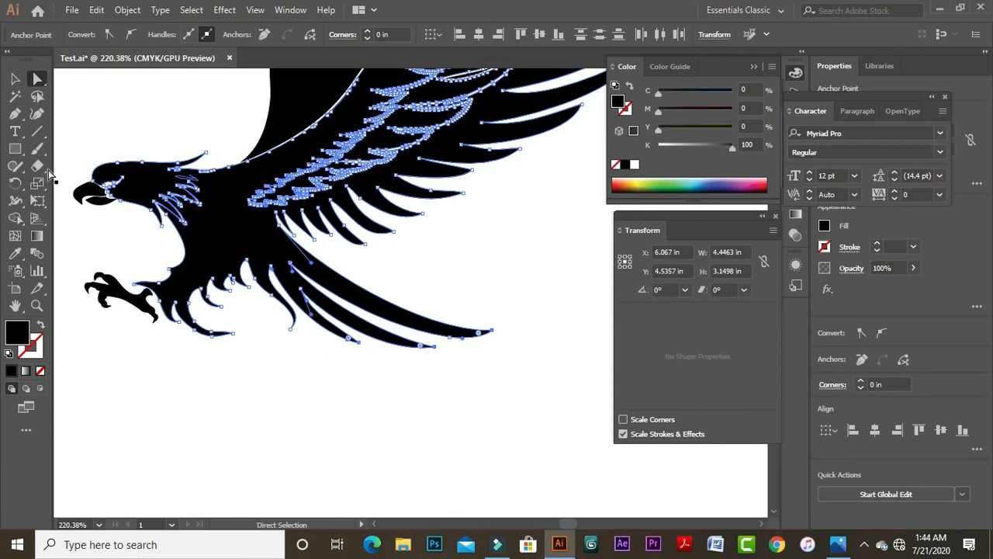
{"action": "left_click", "coordinate": [472, 392]}
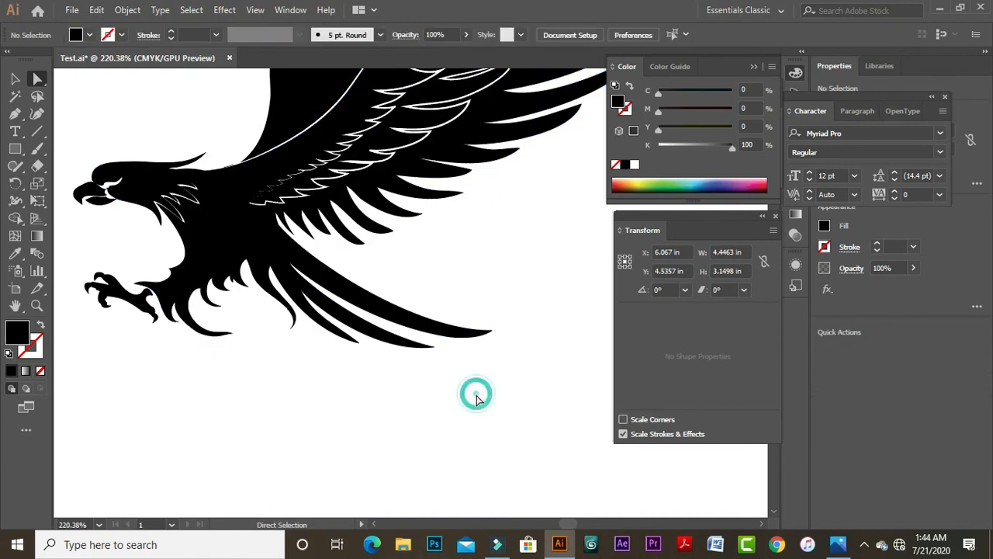
- Select the front wing's feather-tip anchor points with one freehand Lasso outline
{"action": "left_click_drag", "start_coordinate": [505, 173], "coordinate": [370, 346]}
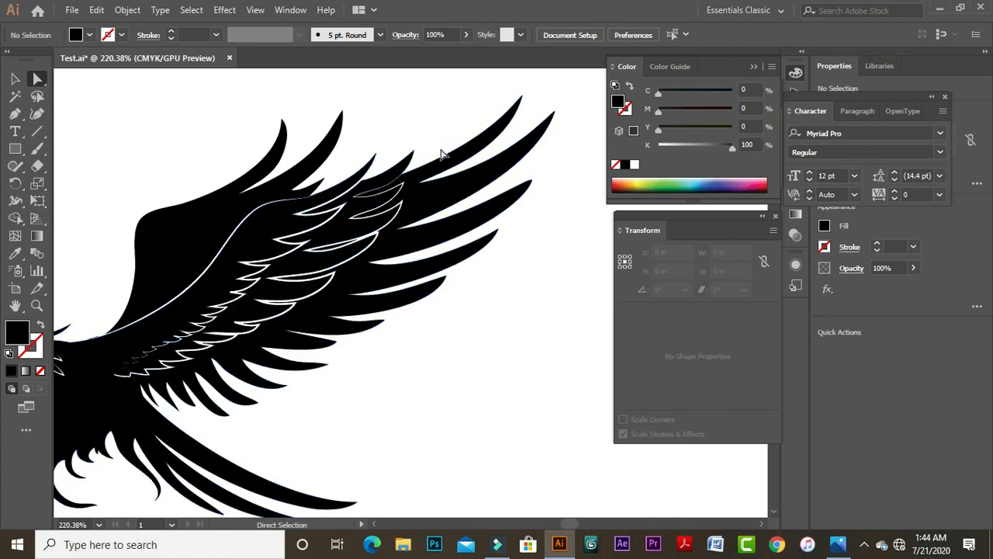
{"action": "key", "text": "ctrl+minus"}
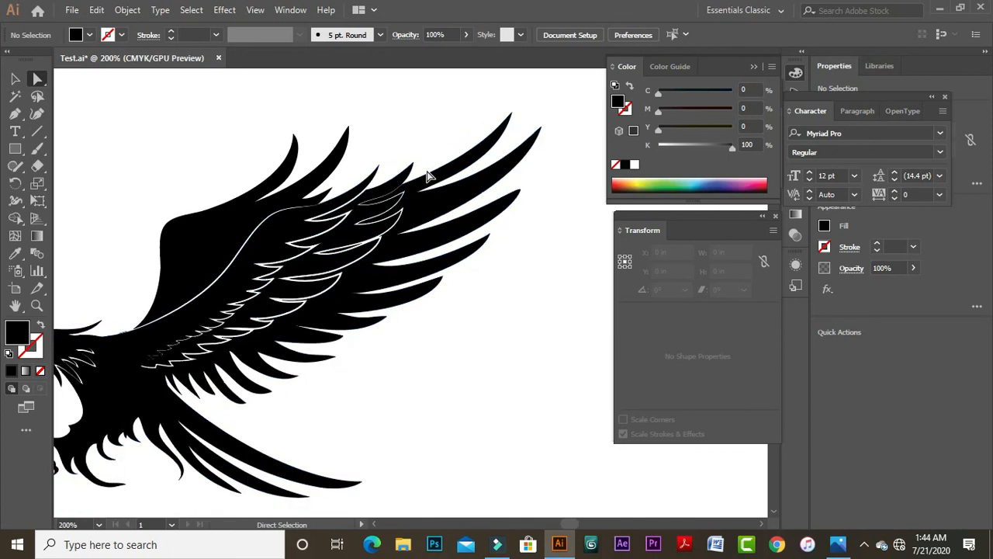
{"action": "left_click", "coordinate": [36, 96]}
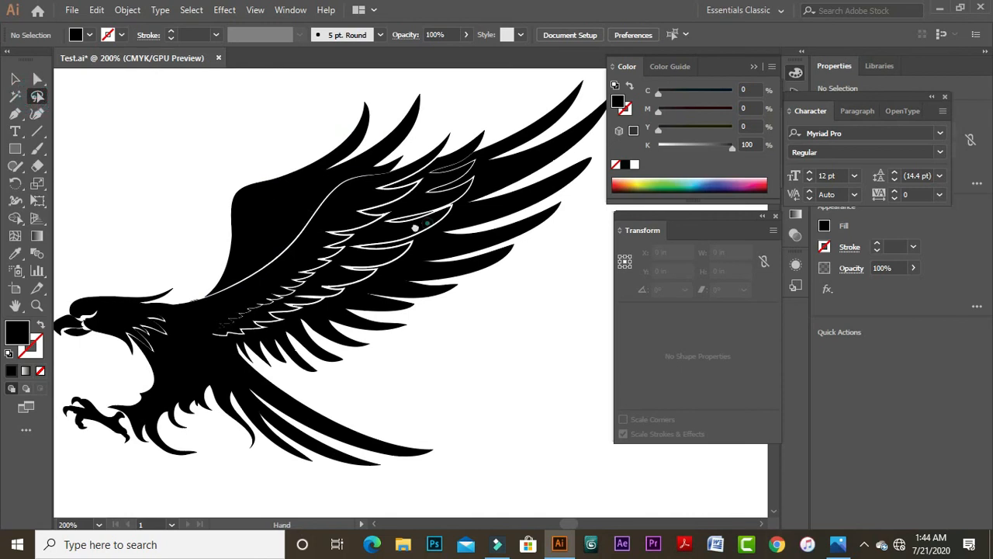
{"action": "mouse_move", "coordinate": [451, 134]}
{"action": "left_mouse_down"}
{"action": "mouse_move", "coordinate": [526, 90]}
{"action": "mouse_move", "coordinate": [553, 97]}
{"action": "mouse_move", "coordinate": [604, 252]}
{"action": "mouse_move", "coordinate": [553, 329]}
{"action": "mouse_move", "coordinate": [450, 381]}
{"action": "mouse_move", "coordinate": [283, 413]}
{"action": "mouse_move", "coordinate": [266, 405]}
{"action": "mouse_move", "coordinate": [276, 373]}
{"action": "mouse_move", "coordinate": [406, 271]}
{"action": "mouse_move", "coordinate": [449, 191]}
{"action": "mouse_move", "coordinate": [455, 131]}
{"action": "left_mouse_up"}
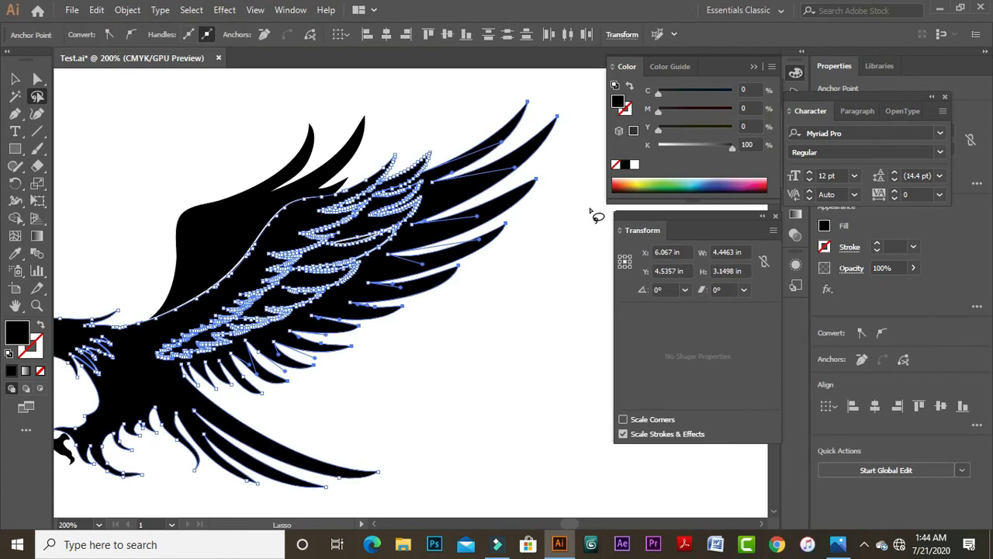
- Examine the Lasso-selected anchor points from the wing's outer feather tips down to its lower feathers at 300% to 800% and closer
{"action": "left_click", "coordinate": [284, 399], "text": "ctrl"}
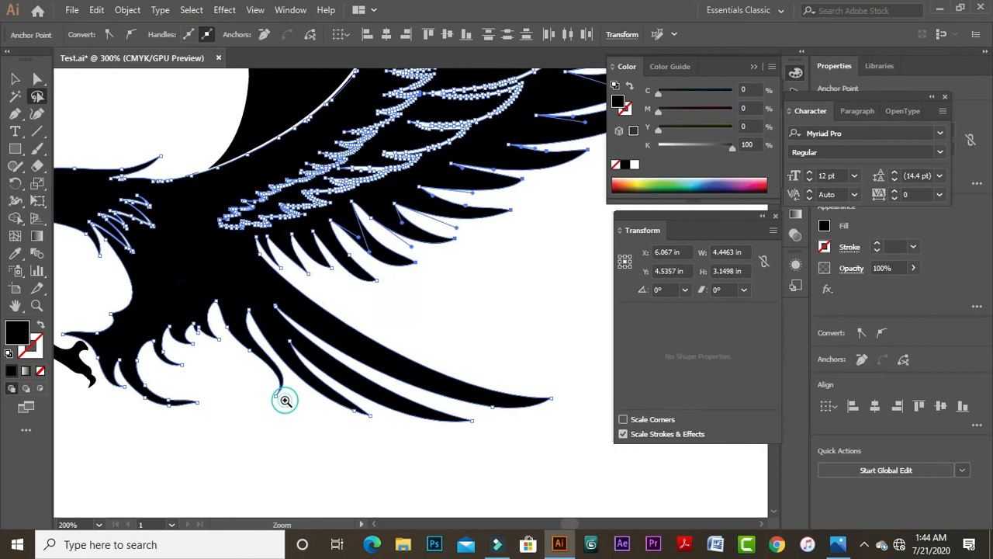
{"action": "left_click_drag", "start_coordinate": [453, 244], "coordinate": [209, 429]}
{"action": "left_click_drag", "start_coordinate": [352, 348], "coordinate": [246, 403]}
{"action": "left_click_drag", "start_coordinate": [321, 366], "coordinate": [244, 400]}
{"action": "left_click_drag", "start_coordinate": [244, 399], "coordinate": [135, 462]}
{"action": "left_click_drag", "start_coordinate": [375, 288], "coordinate": [291, 397]}
{"action": "left_click_drag", "start_coordinate": [434, 293], "coordinate": [383, 370]}
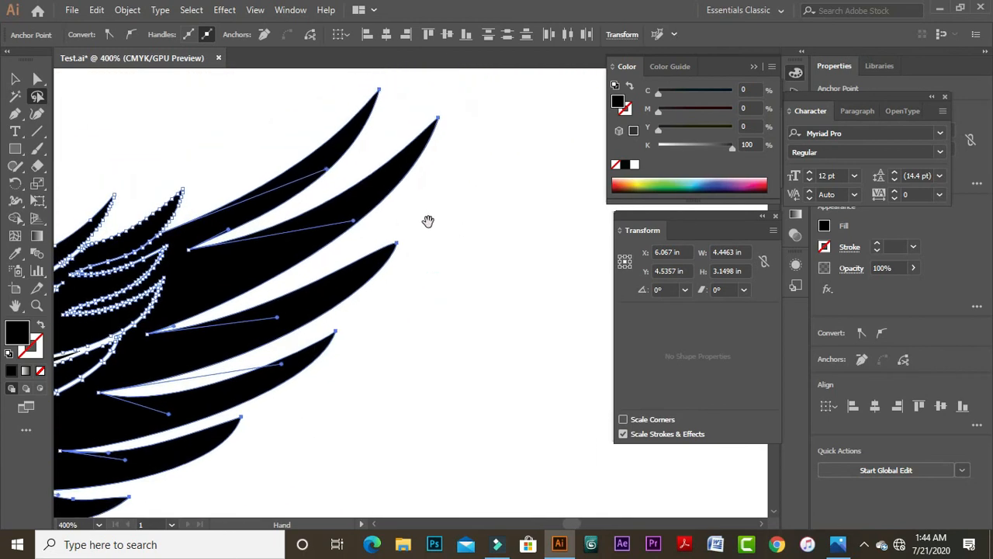
{"action": "left_click", "coordinate": [416, 256], "text": "ctrl"}
{"action": "left_click", "coordinate": [416, 255], "text": "ctrl"}
{"action": "left_click_drag", "start_coordinate": [412, 239], "coordinate": [399, 367]}
{"action": "left_click_drag", "start_coordinate": [442, 228], "coordinate": [437, 266]}
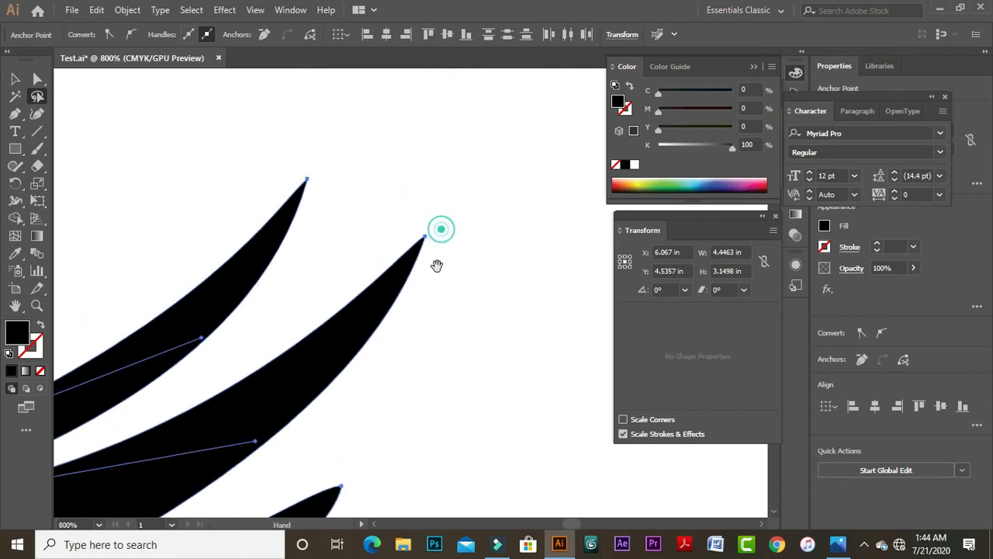
{"action": "left_click", "coordinate": [421, 220], "text": "ctrl"}
{"action": "left_click_drag", "start_coordinate": [410, 327], "coordinate": [441, 169]}
{"action": "left_click_drag", "start_coordinate": [411, 377], "coordinate": [509, 161]}
{"action": "left_click_drag", "start_coordinate": [385, 381], "coordinate": [455, 220]}
{"action": "left_click_drag", "start_coordinate": [430, 302], "coordinate": [501, 180]}
{"action": "left_click_drag", "start_coordinate": [373, 368], "coordinate": [517, 182]}
{"action": "left_click_drag", "start_coordinate": [297, 416], "coordinate": [437, 244]}
{"action": "left_click_drag", "start_coordinate": [225, 417], "coordinate": [548, 236]}
{"action": "left_click_drag", "start_coordinate": [171, 416], "coordinate": [292, 315]}
{"action": "left_click_drag", "start_coordinate": [195, 408], "coordinate": [597, 256]}
{"action": "left_click_drag", "start_coordinate": [250, 389], "coordinate": [584, 289]}
{"action": "left_click_drag", "start_coordinate": [305, 398], "coordinate": [357, 336]}
{"action": "left_click_drag", "start_coordinate": [297, 308], "coordinate": [412, 295]}
- Examine the anchor points between and along the wing's lower feathers at 2400% view with all panels hidden
{"action": "left_click", "coordinate": [235, 291], "text": "ctrl"}
{"action": "left_click_drag", "start_coordinate": [235, 291], "coordinate": [222, 317]}
{"action": "key", "text": "Tab"}
{"action": "left_click_drag", "start_coordinate": [432, 315], "coordinate": [324, 324]}
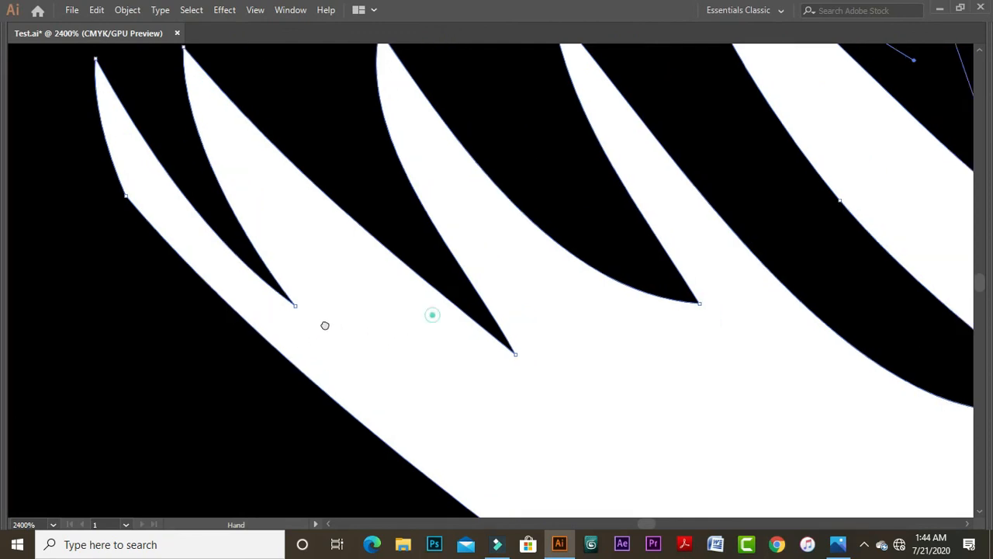
{"action": "left_click_drag", "start_coordinate": [396, 337], "coordinate": [308, 340]}
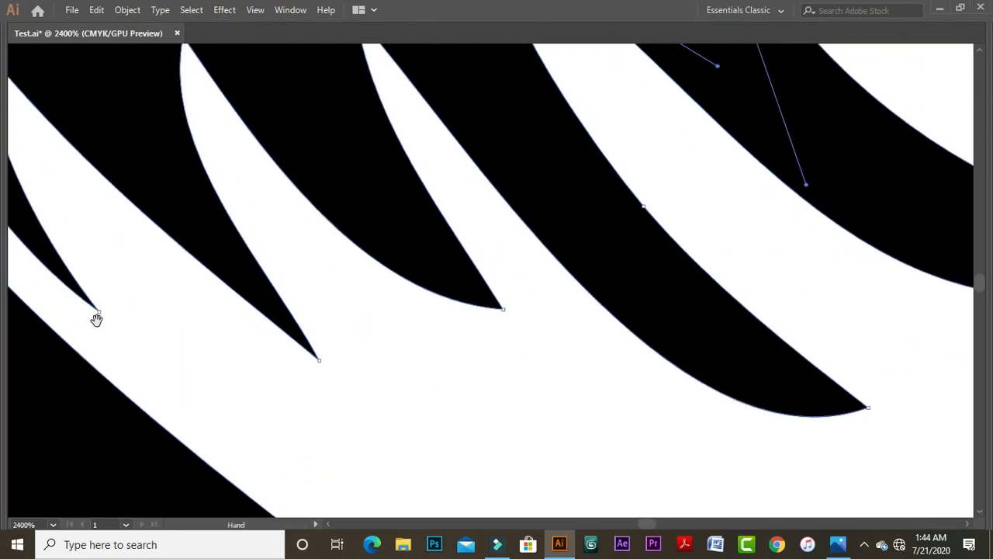
{"action": "left_click_drag", "start_coordinate": [395, 358], "coordinate": [281, 355]}
{"action": "left_click_drag", "start_coordinate": [357, 367], "coordinate": [265, 368]}
{"action": "left_click_drag", "start_coordinate": [447, 383], "coordinate": [328, 383]}
{"action": "left_click_drag", "start_coordinate": [539, 408], "coordinate": [390, 396]}
{"action": "left_click_drag", "start_coordinate": [670, 315], "coordinate": [494, 387]}
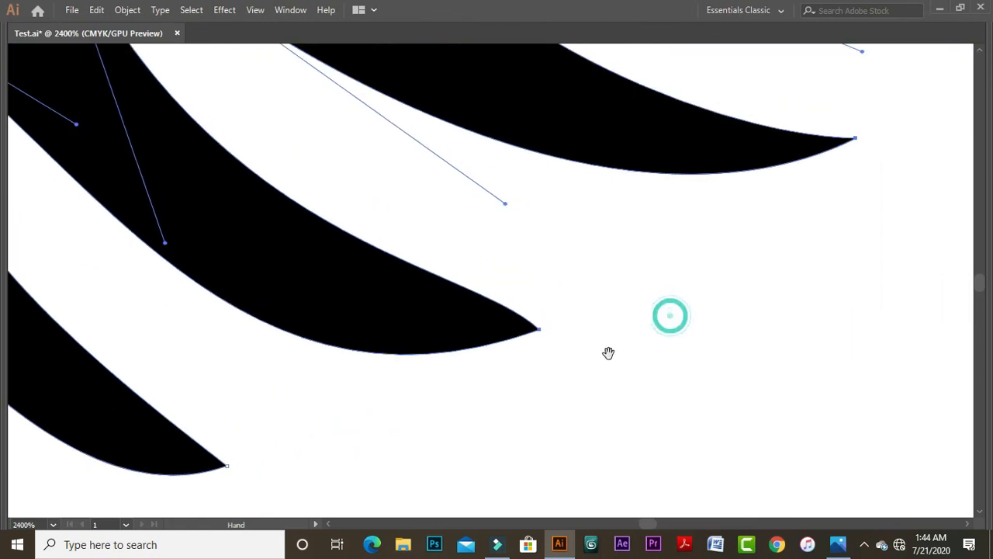
{"action": "left_click_drag", "start_coordinate": [600, 353], "coordinate": [481, 389]}
{"action": "left_click_drag", "start_coordinate": [326, 410], "coordinate": [652, 304]}
{"action": "left_click_drag", "start_coordinate": [395, 404], "coordinate": [328, 381]}
{"action": "left_click_drag", "start_coordinate": [113, 310], "coordinate": [622, 379]}
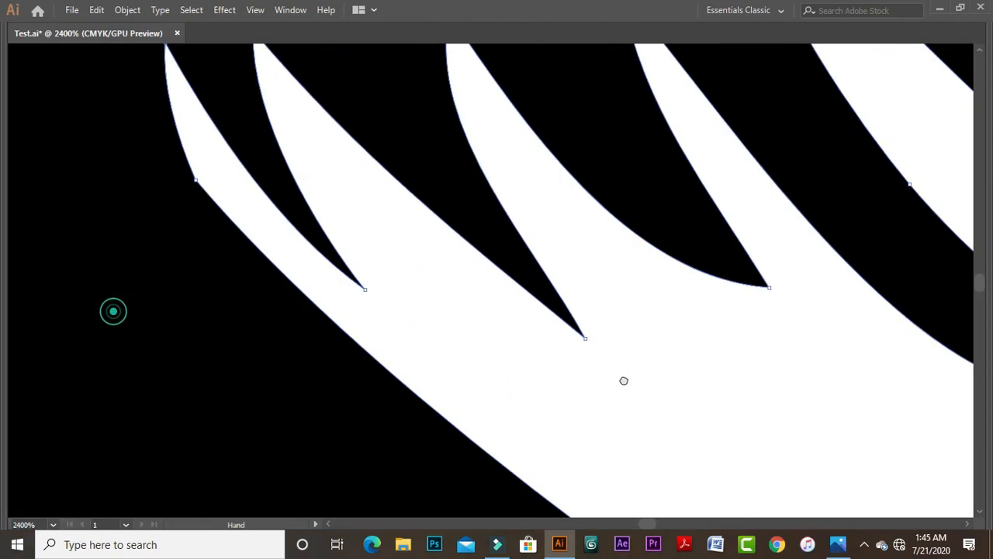
{"action": "left_click_drag", "start_coordinate": [431, 301], "coordinate": [394, 313]}
{"action": "scroll", "coordinate": [415, 311], "scroll_direction": "down", "scroll_amount": 7}
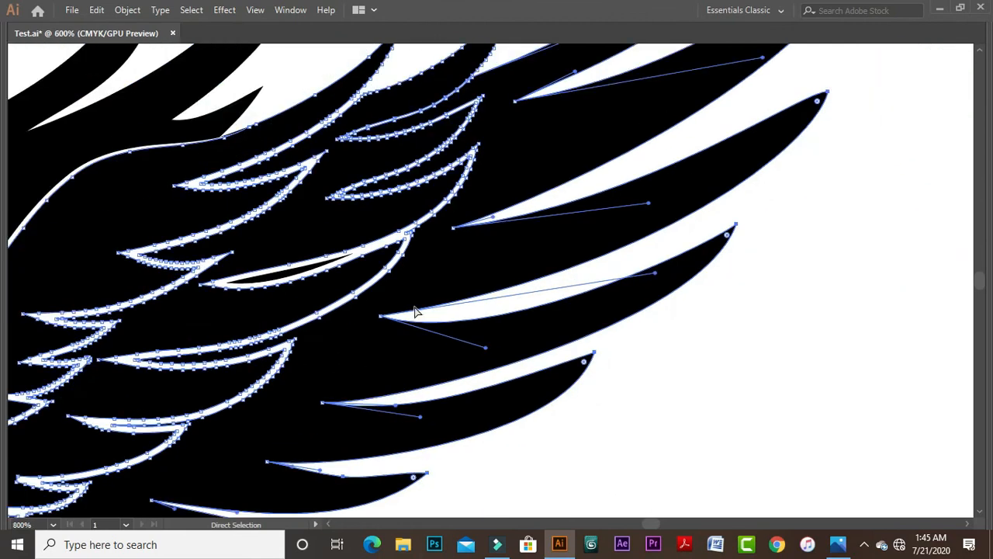
- Clear the selection and reselect the front wing's feather-tip anchor points with a new closed freehand Lasso outline, with the panels hidden
{"action": "left_click", "coordinate": [559, 385]}
{"action": "key", "text": "Tab"}
{"action": "key", "text": "q"}
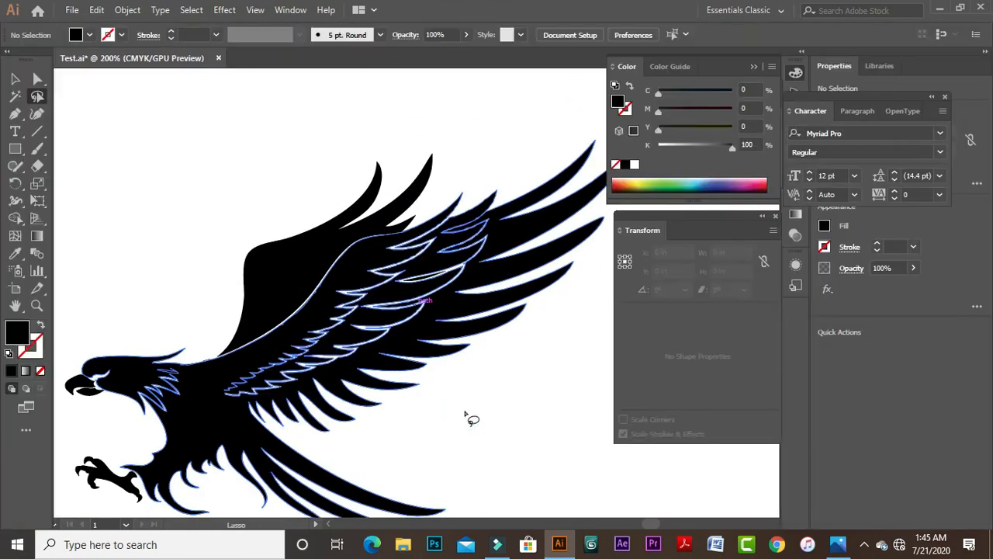
{"action": "key", "text": "Tab"}
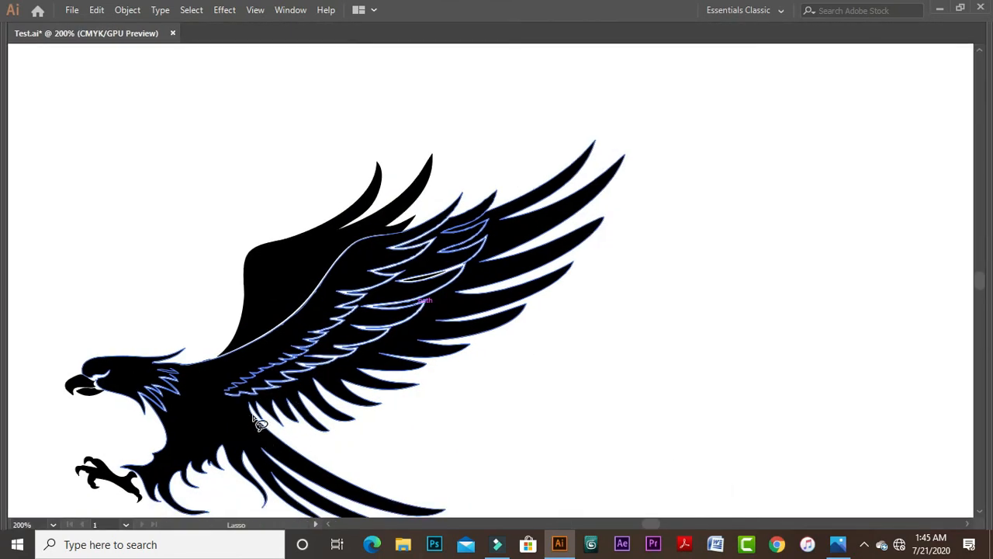
{"action": "mouse_move", "coordinate": [256, 418]}
{"action": "left_mouse_down"}
{"action": "mouse_move", "coordinate": [366, 391]}
{"action": "mouse_move", "coordinate": [440, 346]}
{"action": "mouse_move", "coordinate": [511, 256]}
{"action": "mouse_move", "coordinate": [551, 162]}
{"action": "mouse_move", "coordinate": [588, 132]}
{"action": "mouse_move", "coordinate": [677, 153]}
{"action": "mouse_move", "coordinate": [630, 348]}
{"action": "mouse_move", "coordinate": [493, 430]}
{"action": "mouse_move", "coordinate": [403, 443]}
{"action": "mouse_move", "coordinate": [256, 418]}
{"action": "left_mouse_up"}
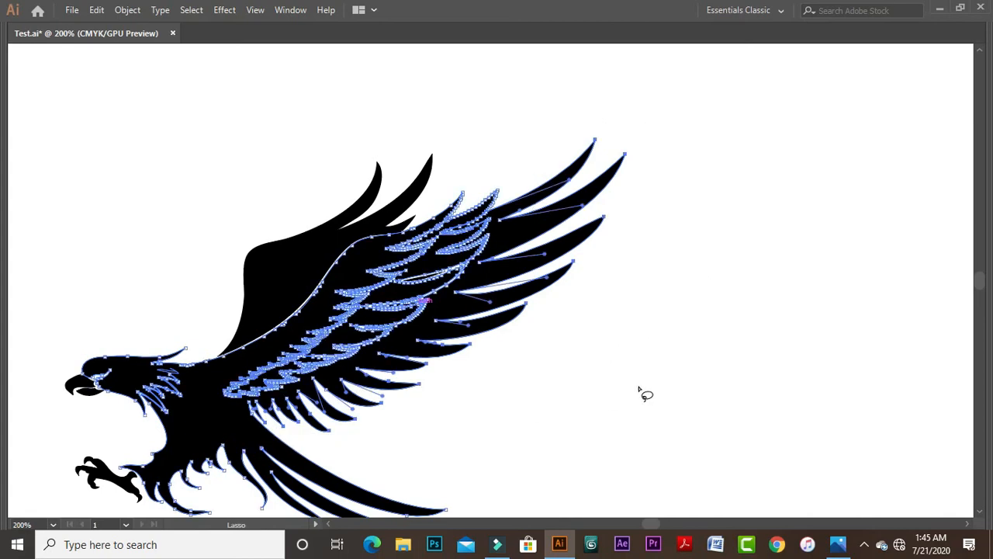
- Examine the newly selected lower feather-tip anchor points at up to 7852.06% view, and return to the whole bird with the panels shown
{"action": "key", "text": "z"}
{"action": "left_click_drag", "start_coordinate": [357, 362], "coordinate": [520, 441]}
{"action": "left_click_drag", "start_coordinate": [379, 448], "coordinate": [496, 288]}
{"action": "left_click_drag", "start_coordinate": [350, 321], "coordinate": [526, 405]}
{"action": "left_click_drag", "start_coordinate": [243, 330], "coordinate": [436, 424]}
{"action": "left_click_drag", "start_coordinate": [334, 408], "coordinate": [529, 405]}
{"action": "left_click_drag", "start_coordinate": [248, 324], "coordinate": [460, 410]}
{"action": "left_click_drag", "start_coordinate": [583, 348], "coordinate": [346, 324]}
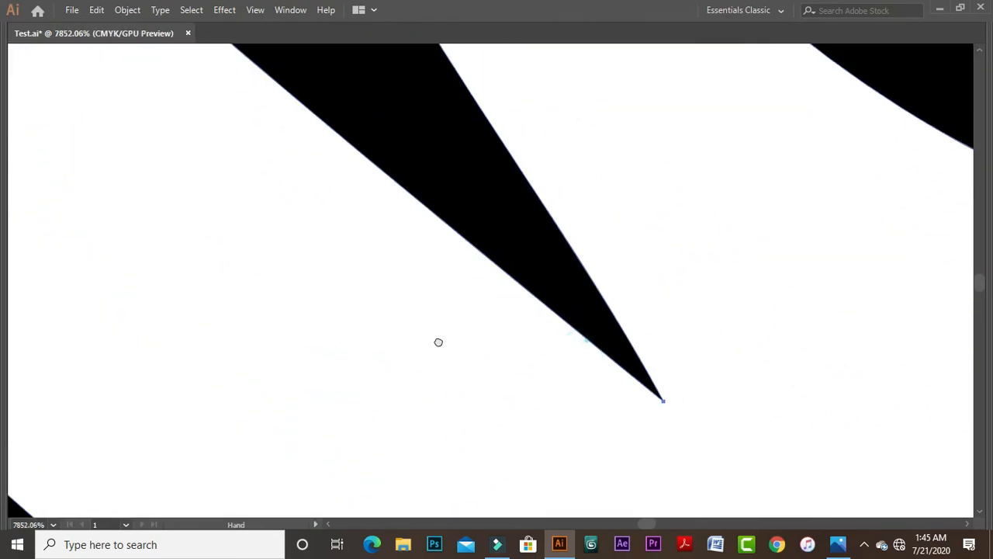
{"action": "left_click_drag", "start_coordinate": [697, 344], "coordinate": [206, 370]}
{"action": "scroll", "coordinate": [201, 375], "scroll_direction": "down", "scroll_amount": 15}
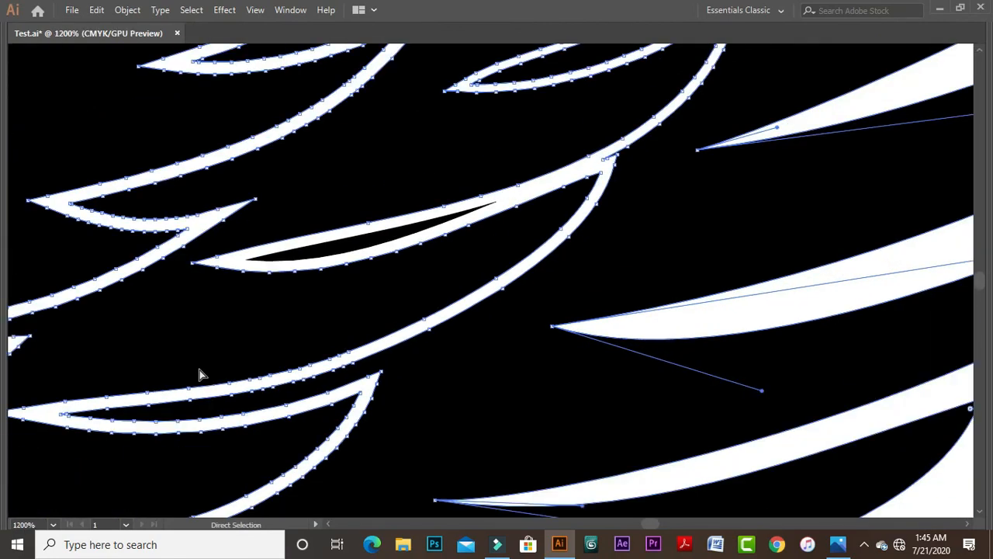
{"action": "scroll", "coordinate": [200, 375], "scroll_direction": "down", "scroll_amount": 2}
{"action": "key", "text": "Tab"}
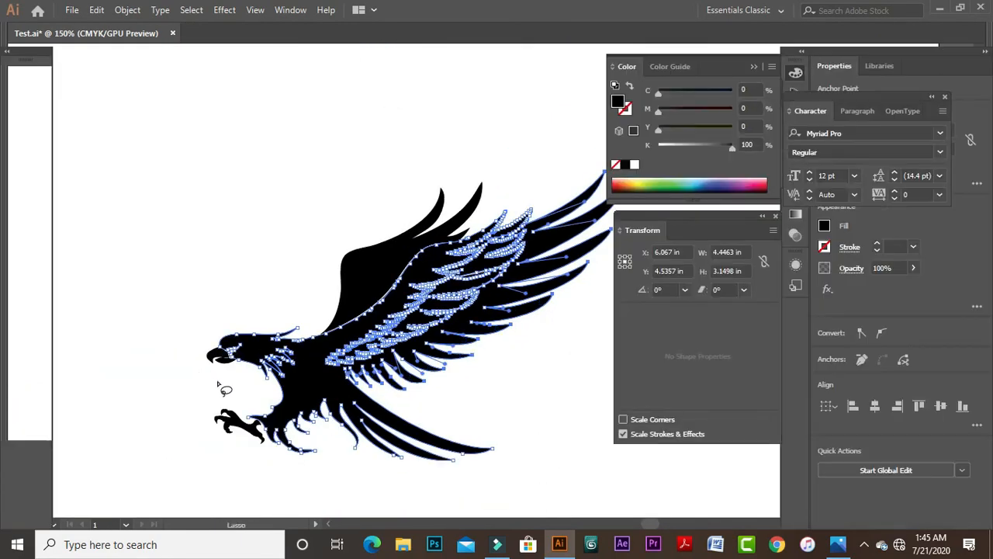
- Switch from the Lasso to the Magic Wand tool with the wing's anchor points still selected
{"action": "left_click_drag", "start_coordinate": [534, 379], "coordinate": [468, 344]}
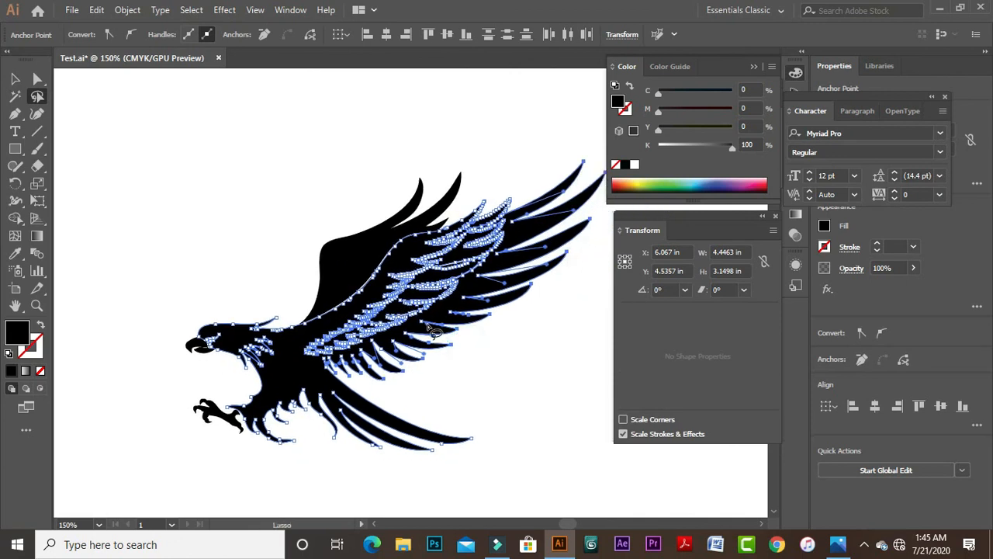
{"action": "mouse_move", "coordinate": [495, 313]}
{"action": "left_mouse_down"}
{"action": "mouse_move", "coordinate": [478, 324]}
{"action": "mouse_move", "coordinate": [455, 302]}
{"action": "left_mouse_up"}
{"action": "mouse_move", "coordinate": [353, 332]}
{"action": "left_mouse_down"}
{"action": "mouse_move", "coordinate": [497, 321]}
{"action": "mouse_move", "coordinate": [357, 339]}
{"action": "mouse_move", "coordinate": [454, 333]}
{"action": "left_mouse_up"}
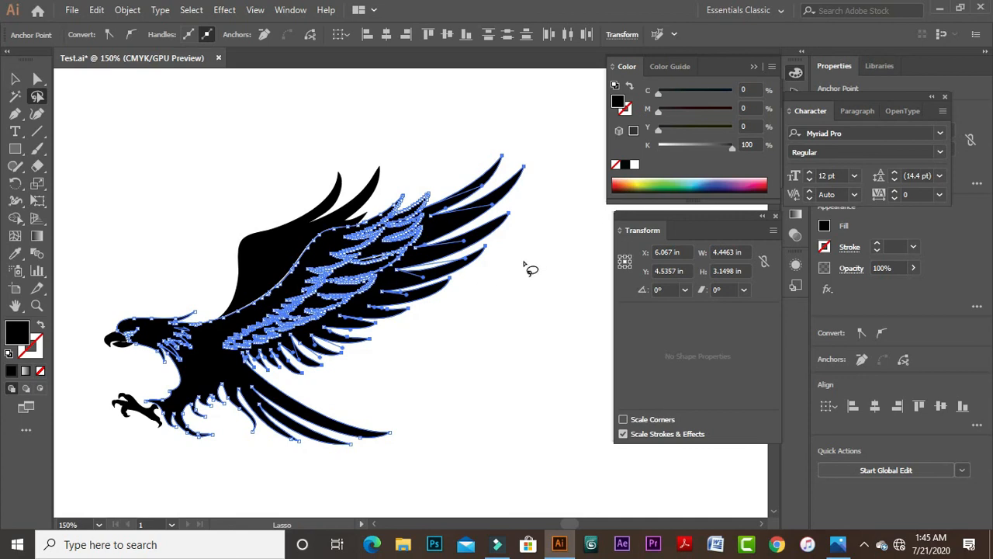
{"action": "left_click", "coordinate": [15, 97]}
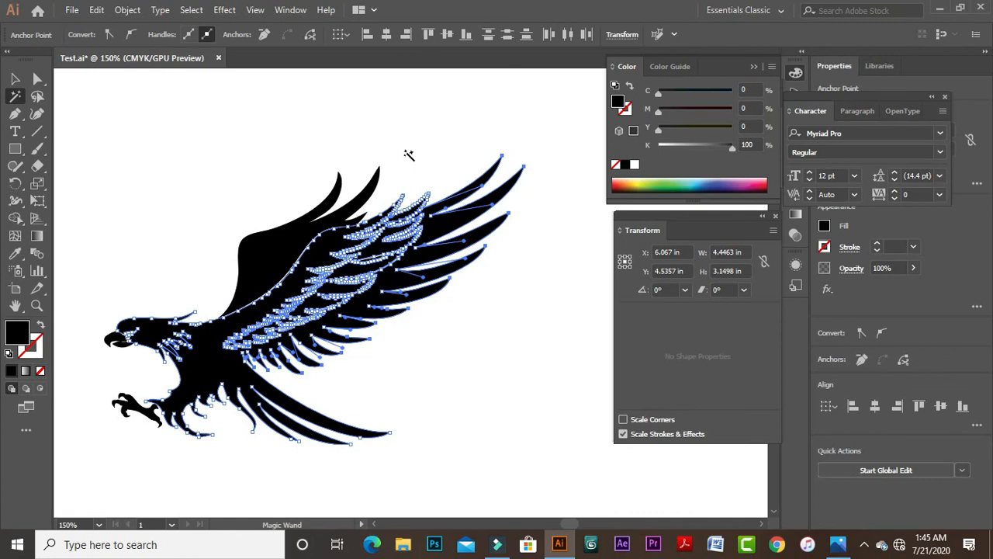
{"action": "key", "text": "space"}
{"action": "left_click_drag", "start_coordinate": [444, 218], "coordinate": [395, 191]}
{"action": "left_click_drag", "start_coordinate": [309, 240], "coordinate": [373, 242]}
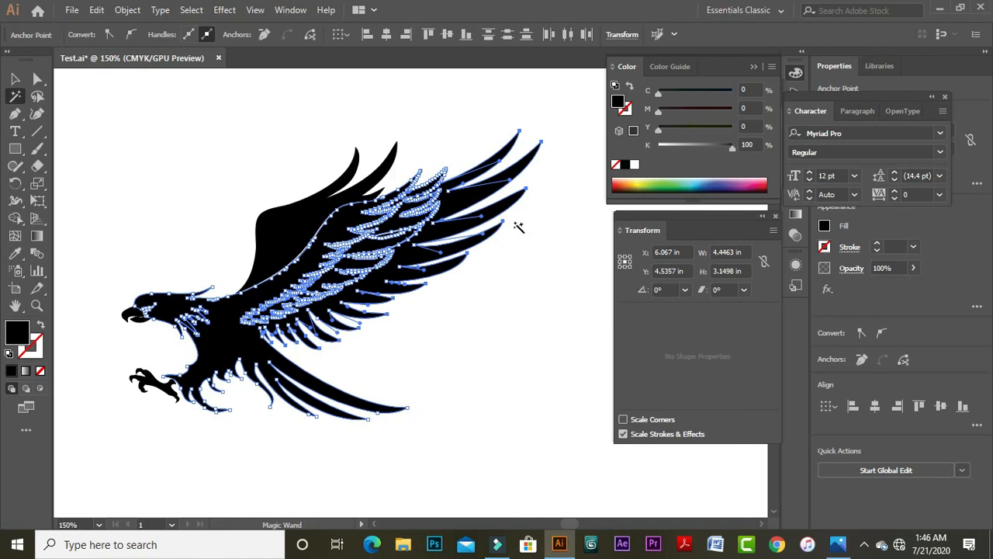
{"action": "key", "text": "space"}
{"action": "left_click_drag", "start_coordinate": [555, 225], "coordinate": [483, 247]}
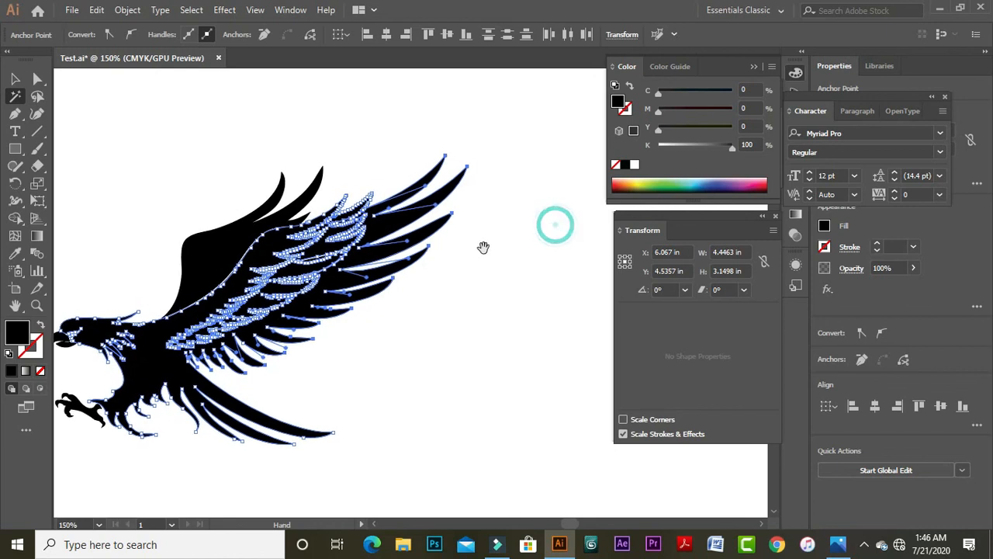
{"action": "left_click_drag", "start_coordinate": [327, 284], "coordinate": [387, 282]}
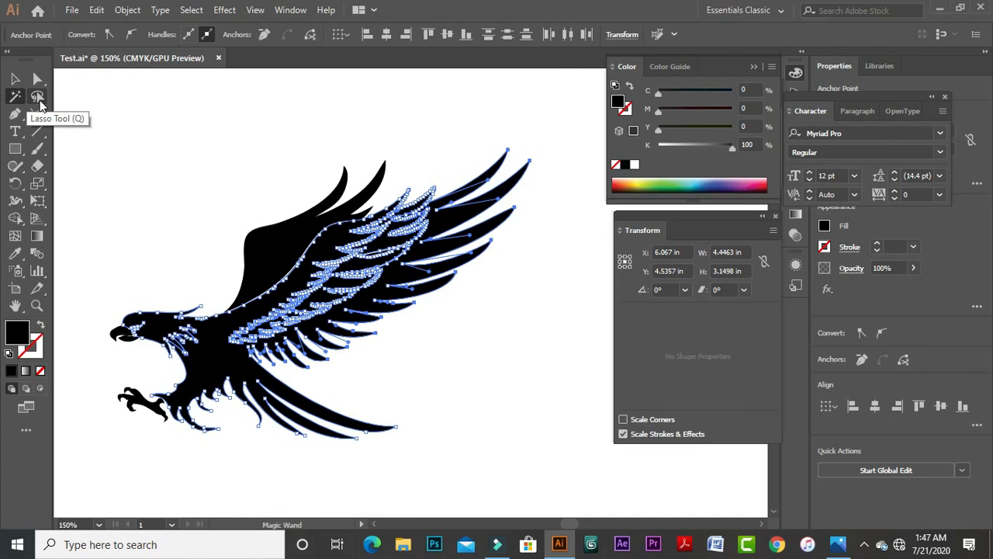
{"action": "left_click_drag", "start_coordinate": [322, 247], "coordinate": [359, 235]}
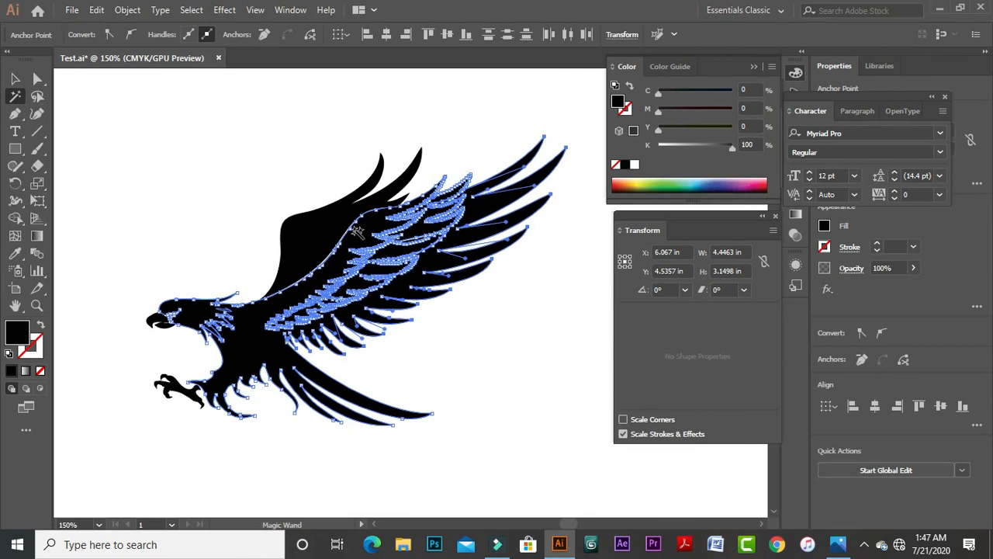